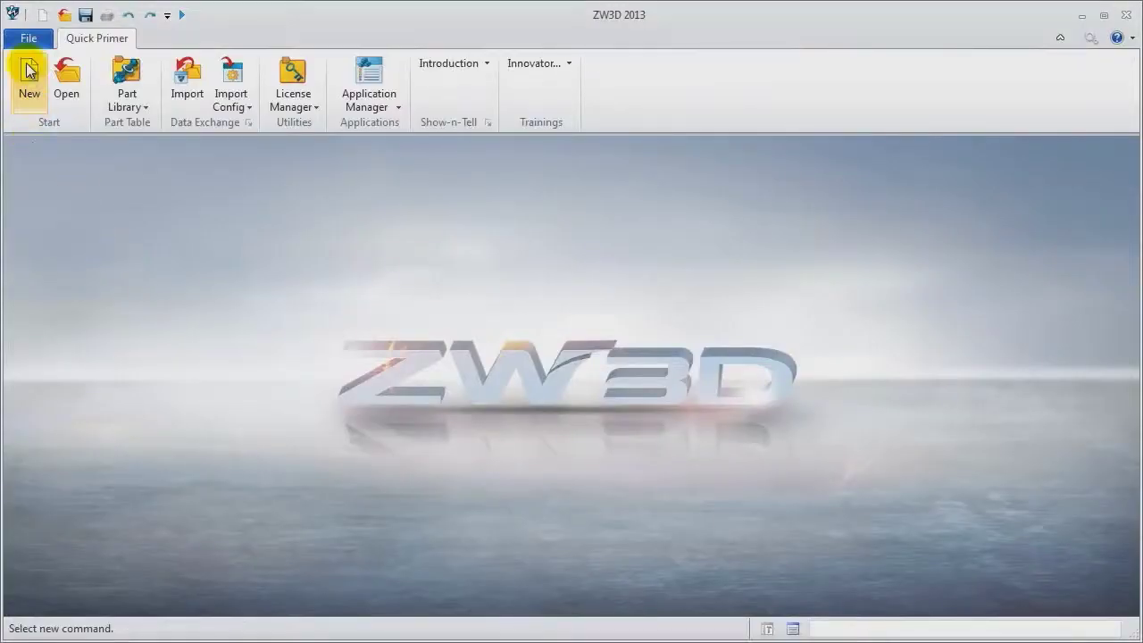
Create a standalone sketch file named 'sketch case' and shift the empty canvas left.
{"action": "left_click", "coordinate": [30, 72]}
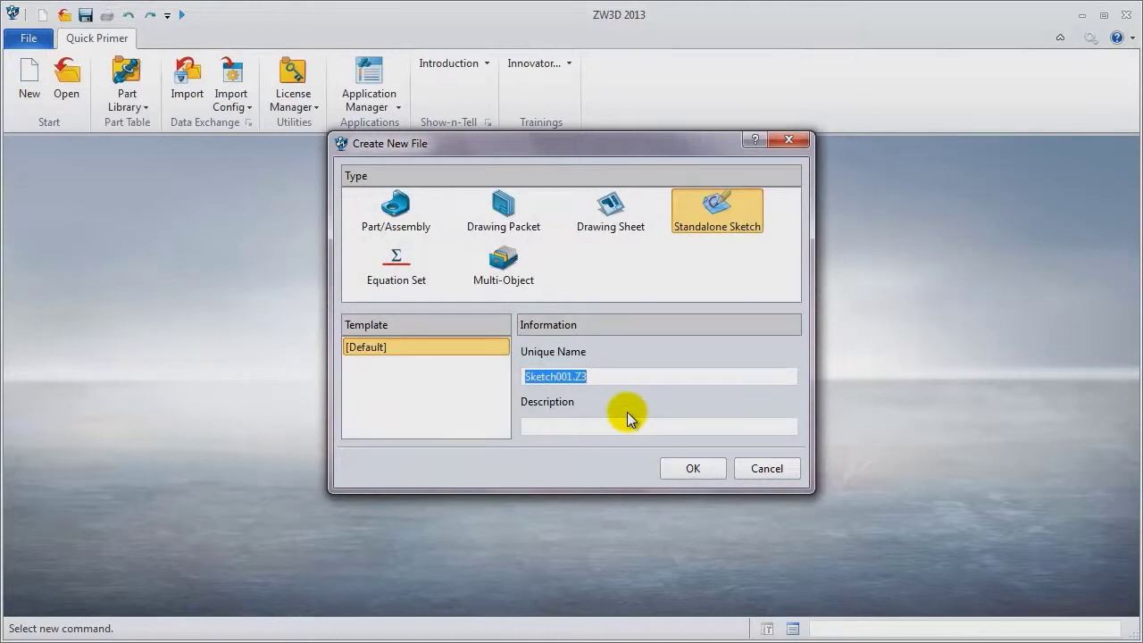
{"action": "type", "text": "sketch c"}
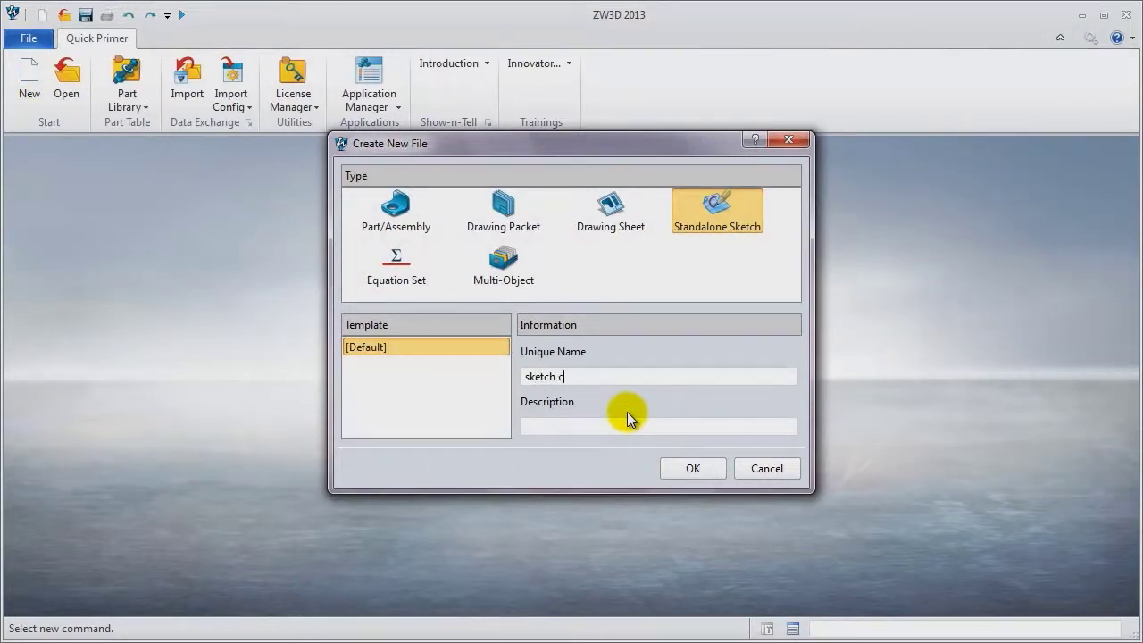
{"action": "type", "text": "ase"}
{"action": "key", "text": "Return"}
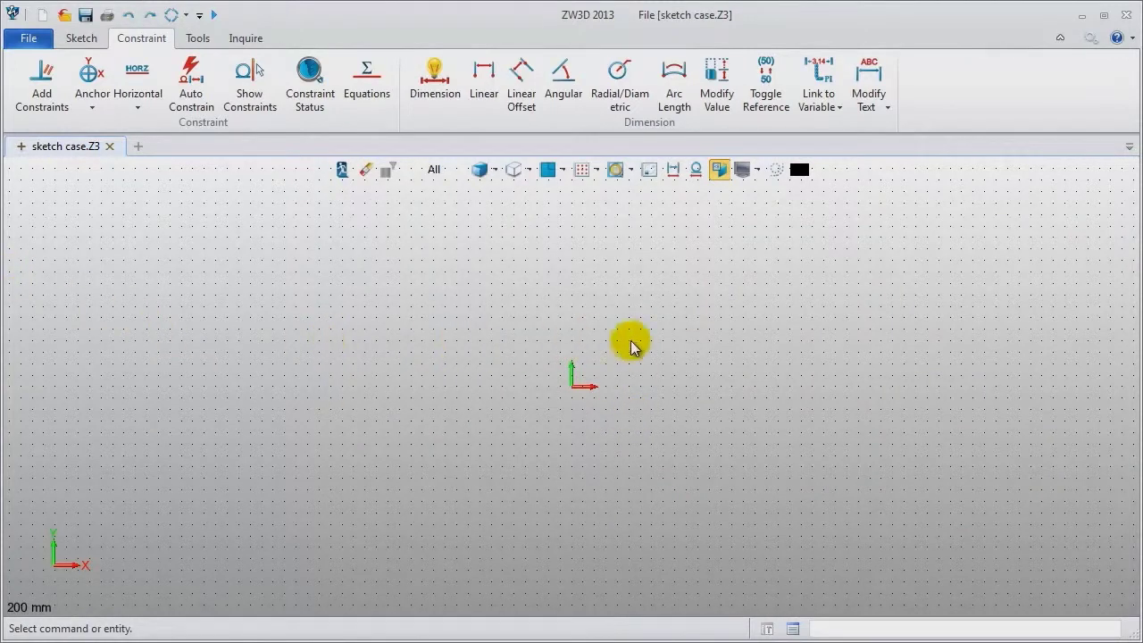
{"action": "middle_click_drag", "start_coordinate": [779, 358], "coordinate": [583, 357]}
Draw the first horizontal line from -30,0 to 280,0.
{"action": "left_click", "coordinate": [82, 37]}
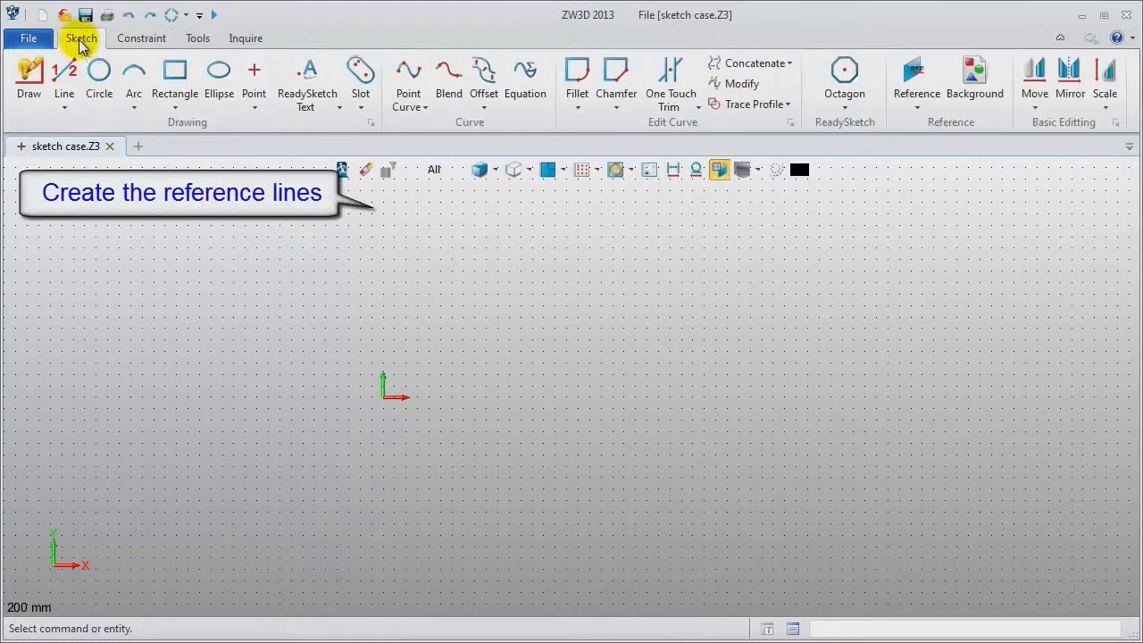
{"action": "left_click", "coordinate": [70, 77]}
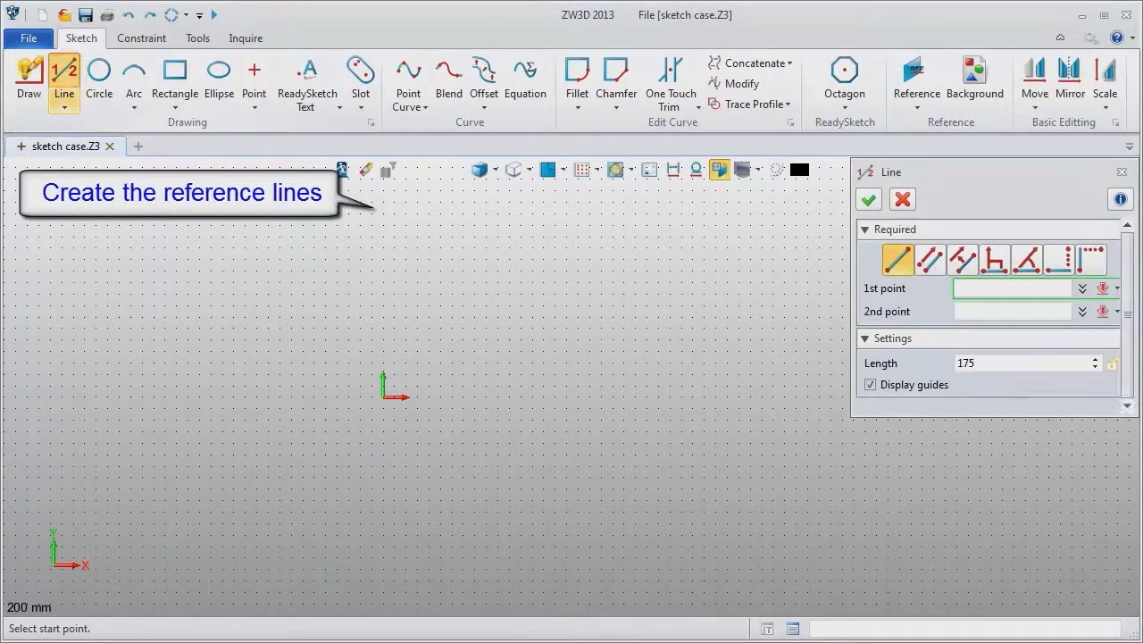
{"action": "left_click", "coordinate": [315, 402]}
{"action": "middle_click_drag", "start_coordinate": [817, 387], "coordinate": [638, 383]}
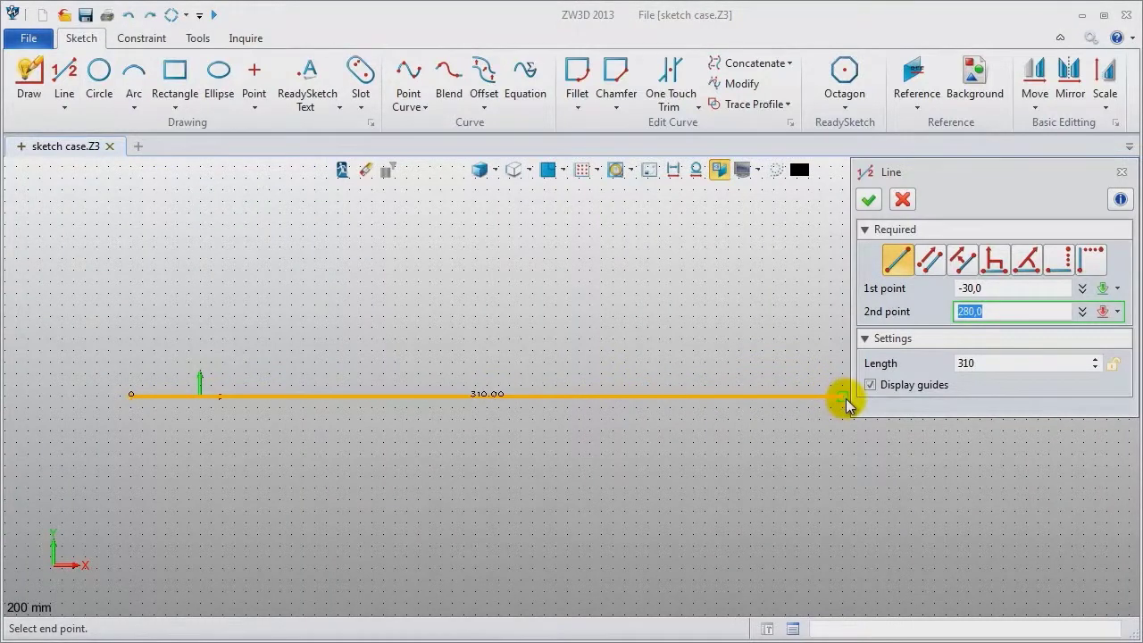
{"action": "left_click", "coordinate": [846, 399]}
{"action": "middle_click", "coordinate": [451, 326]}
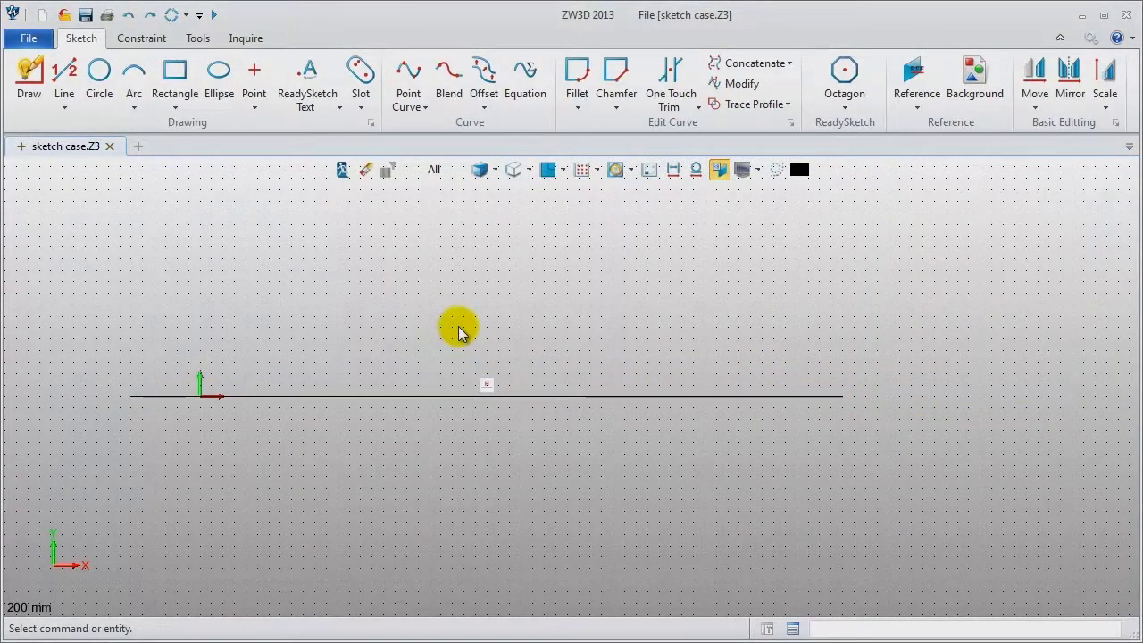
{"action": "middle_click", "coordinate": [459, 332]}
Draw horizontal lines at y=50 and y=-50, each from x -30 to 280.
{"action": "left_click", "coordinate": [133, 279]}
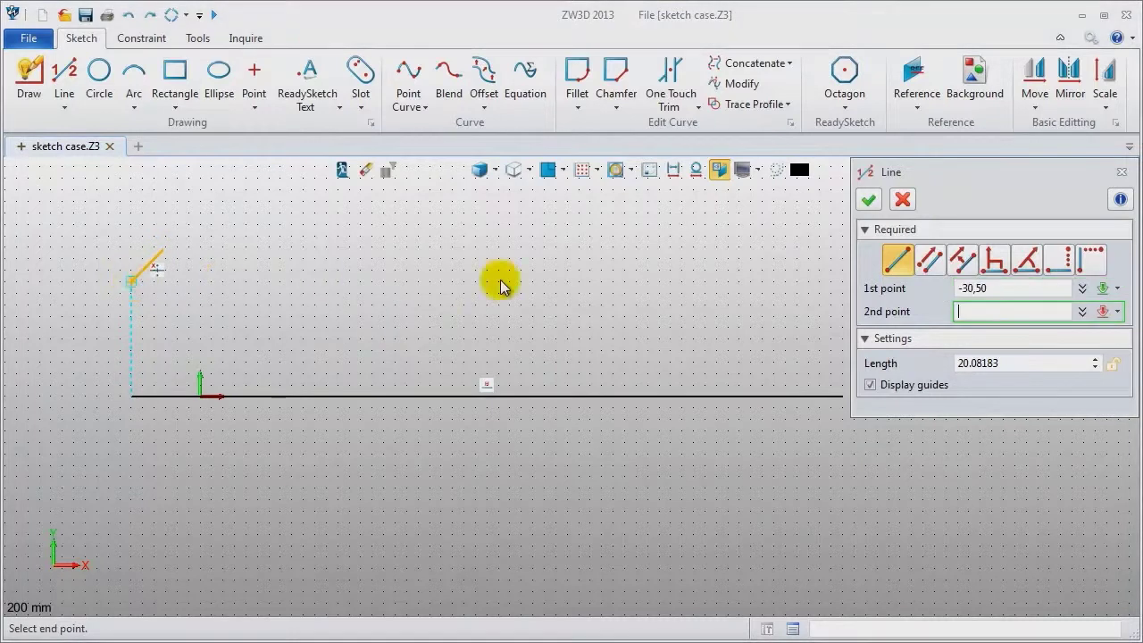
{"action": "left_click", "coordinate": [842, 281]}
{"action": "middle_click", "coordinate": [790, 318]}
{"action": "middle_click", "coordinate": [271, 541]}
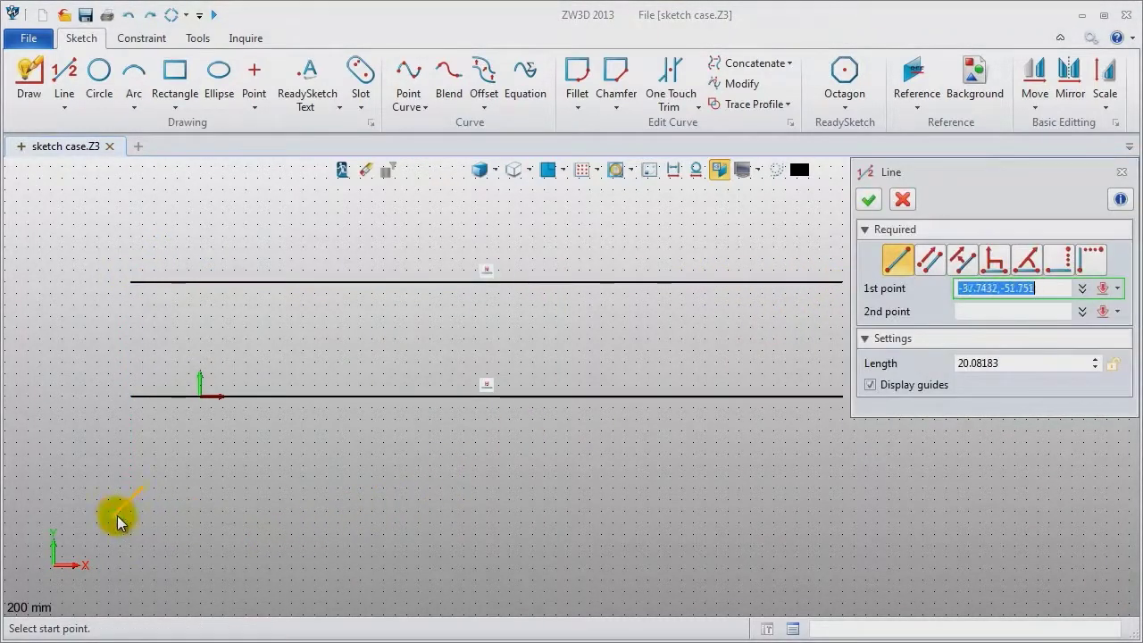
{"action": "left_click", "coordinate": [132, 510]}
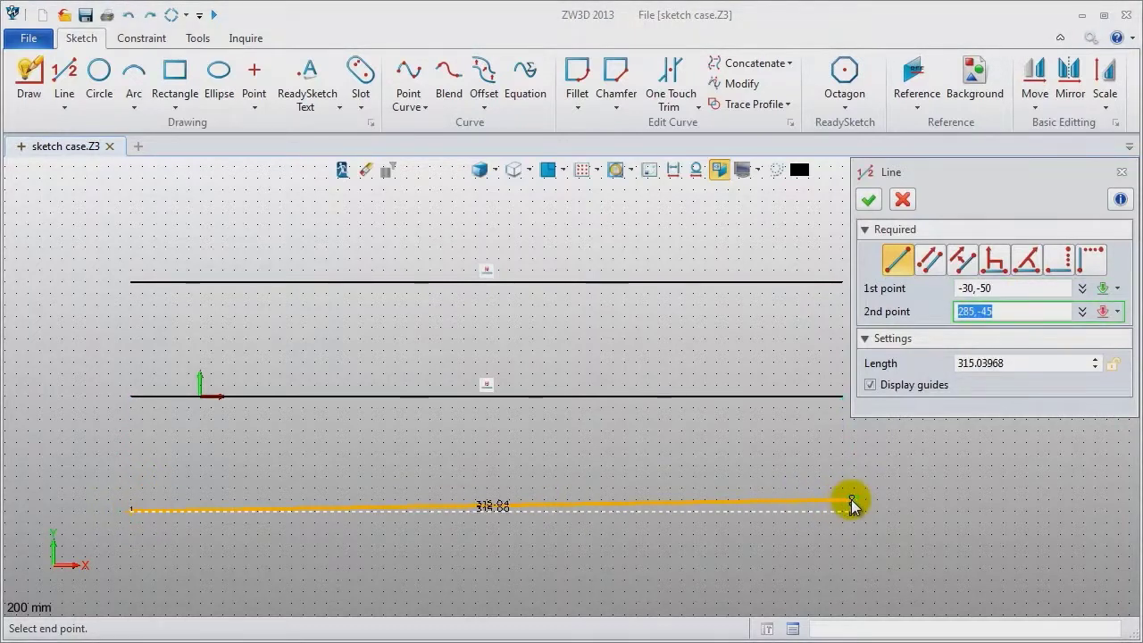
{"action": "left_click", "coordinate": [855, 510]}
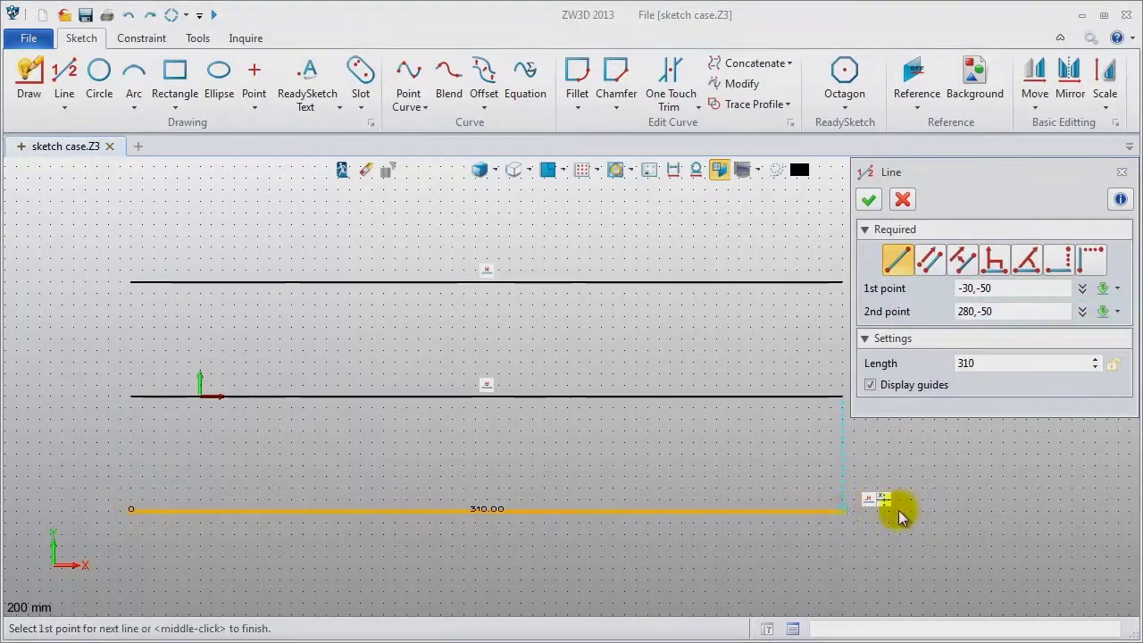
{"action": "middle_click", "coordinate": [932, 516]}
{"action": "middle_click", "coordinate": [932, 516]}
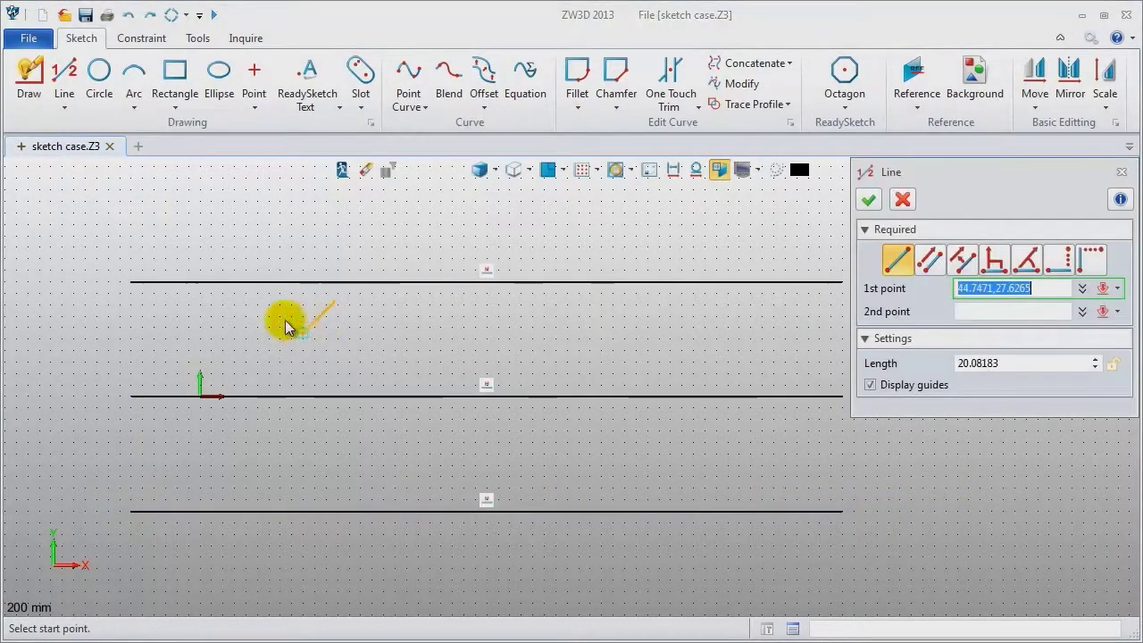
Draw vertical lines at x=0 and x=80 from y=90 down across the horizontals.
{"action": "left_click", "coordinate": [200, 188]}
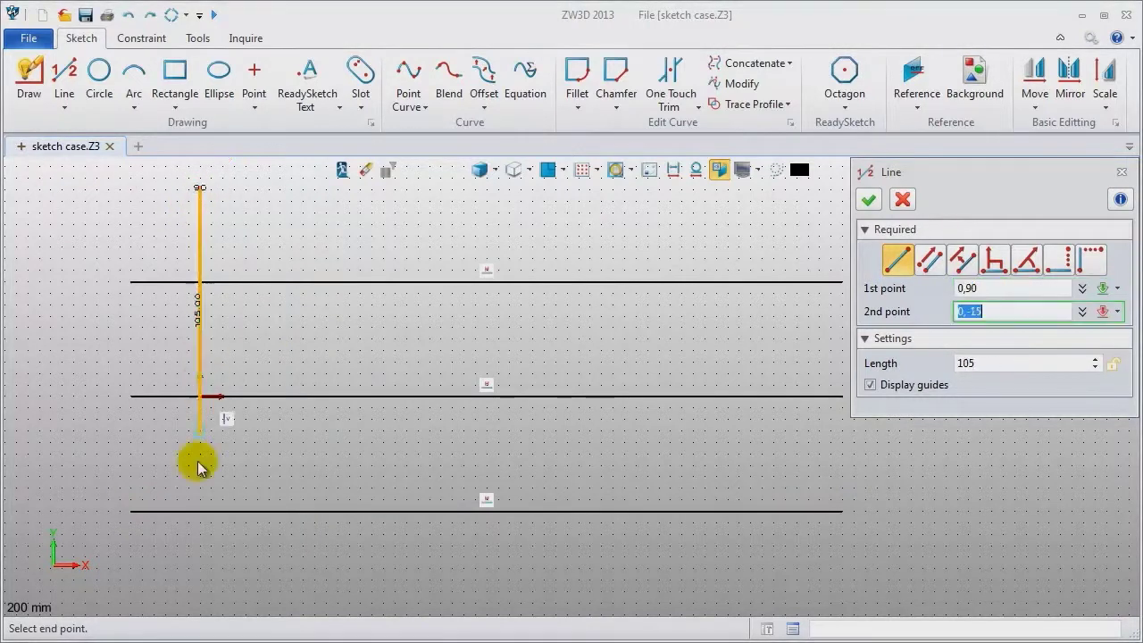
{"action": "left_click", "coordinate": [200, 569]}
{"action": "middle_click", "coordinate": [202, 573]}
{"action": "middle_click", "coordinate": [294, 571]}
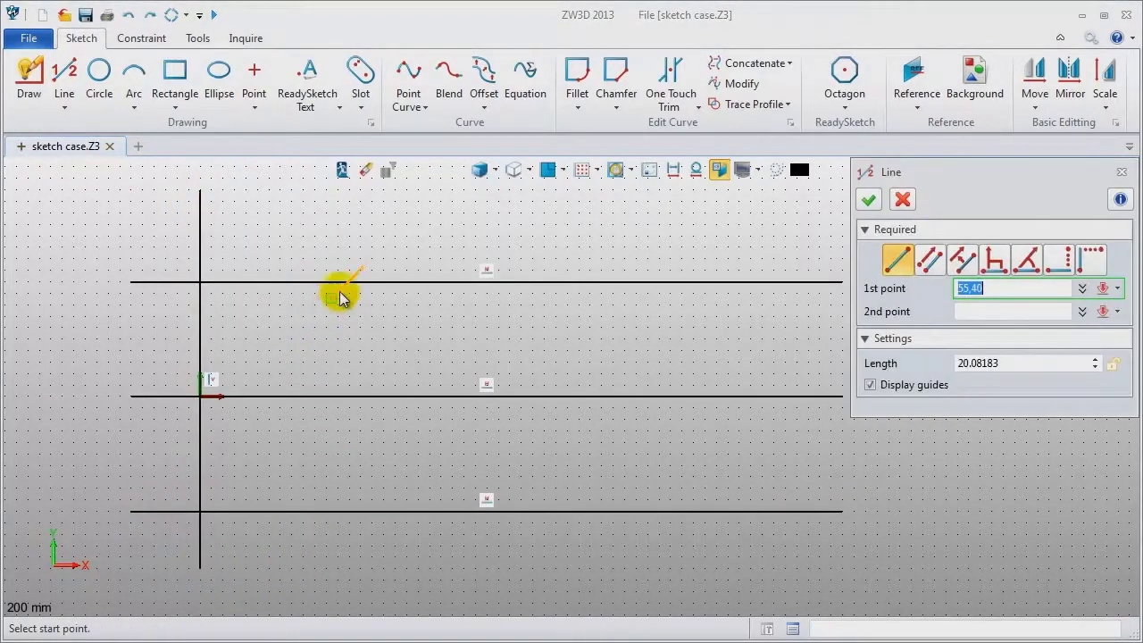
{"action": "left_click", "coordinate": [384, 189]}
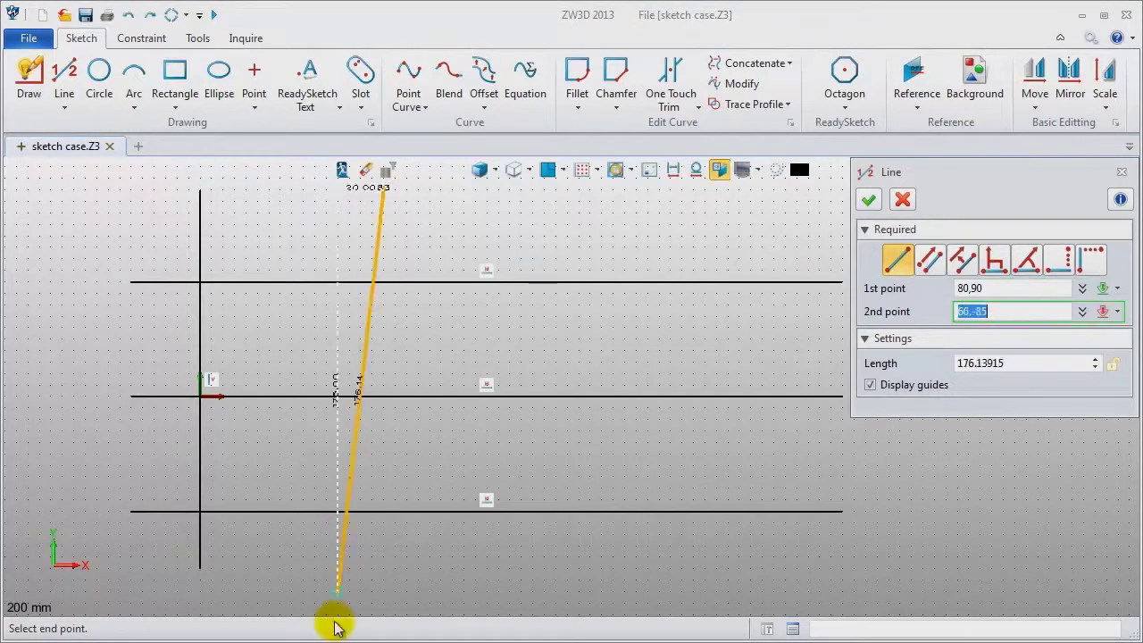
{"action": "left_click", "coordinate": [384, 581]}
{"action": "middle_click", "coordinate": [401, 566]}
{"action": "middle_click", "coordinate": [613, 268]}
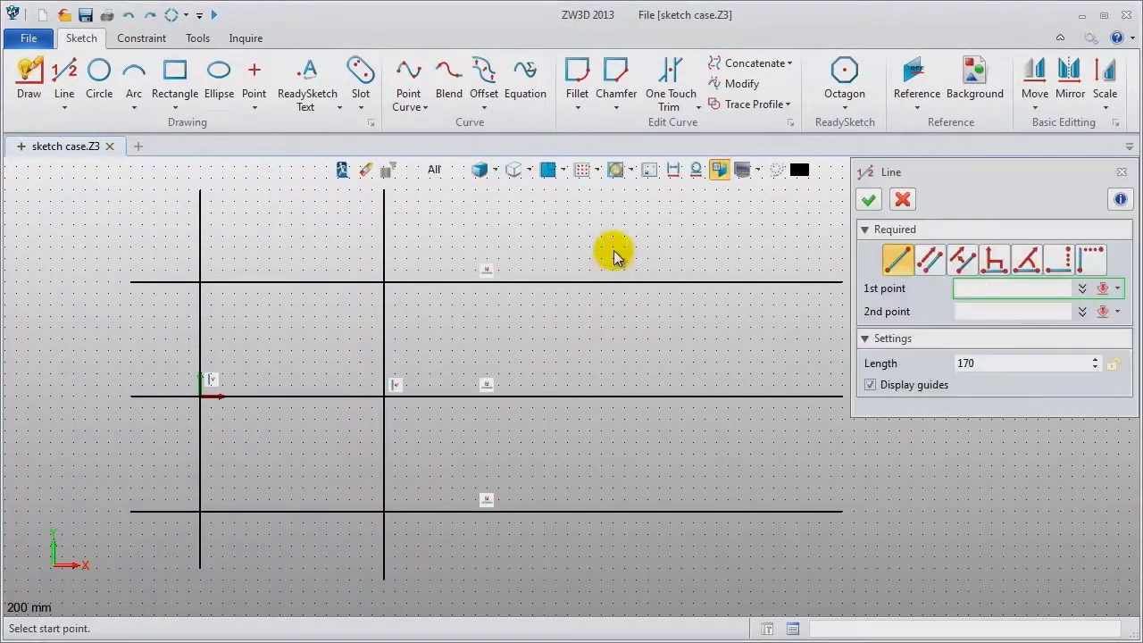
Draw vertical lines at x=175 and x=255 from y=90 down across the horizontals.
{"action": "left_click", "coordinate": [600, 189]}
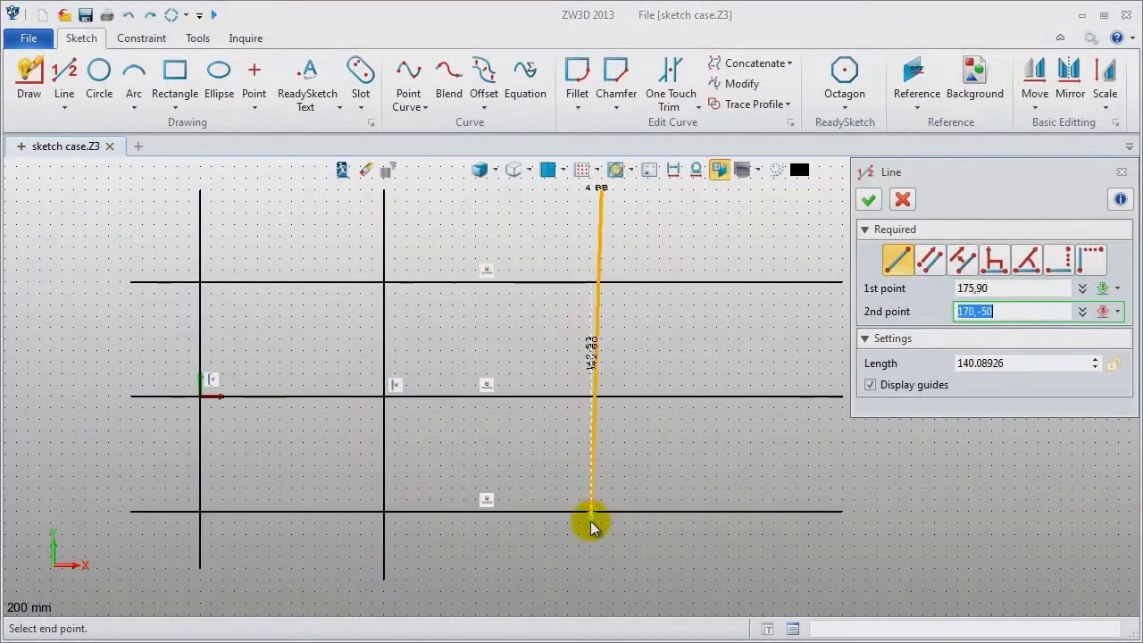
{"action": "left_click", "coordinate": [600, 580]}
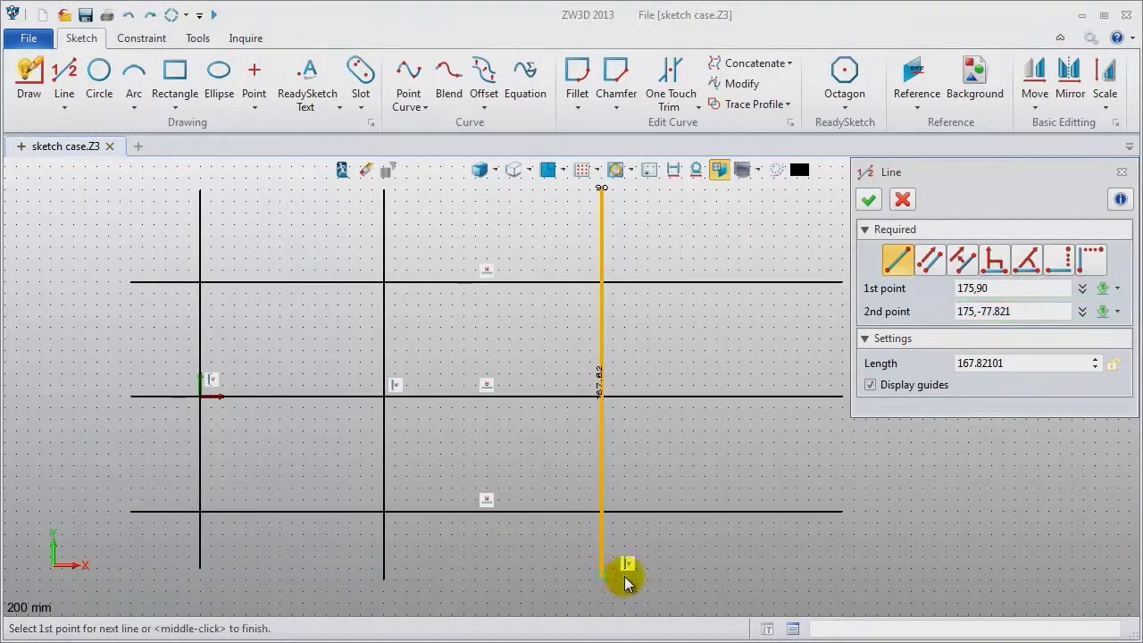
{"action": "middle_click", "coordinate": [728, 582]}
{"action": "middle_click", "coordinate": [786, 219]}
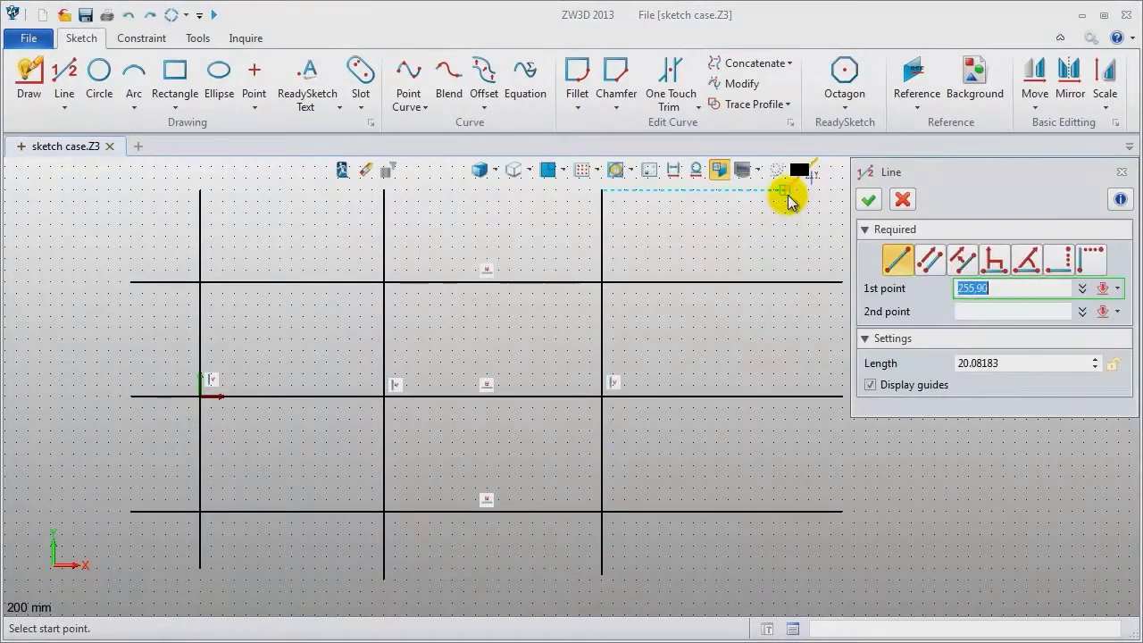
{"action": "left_click", "coordinate": [785, 189]}
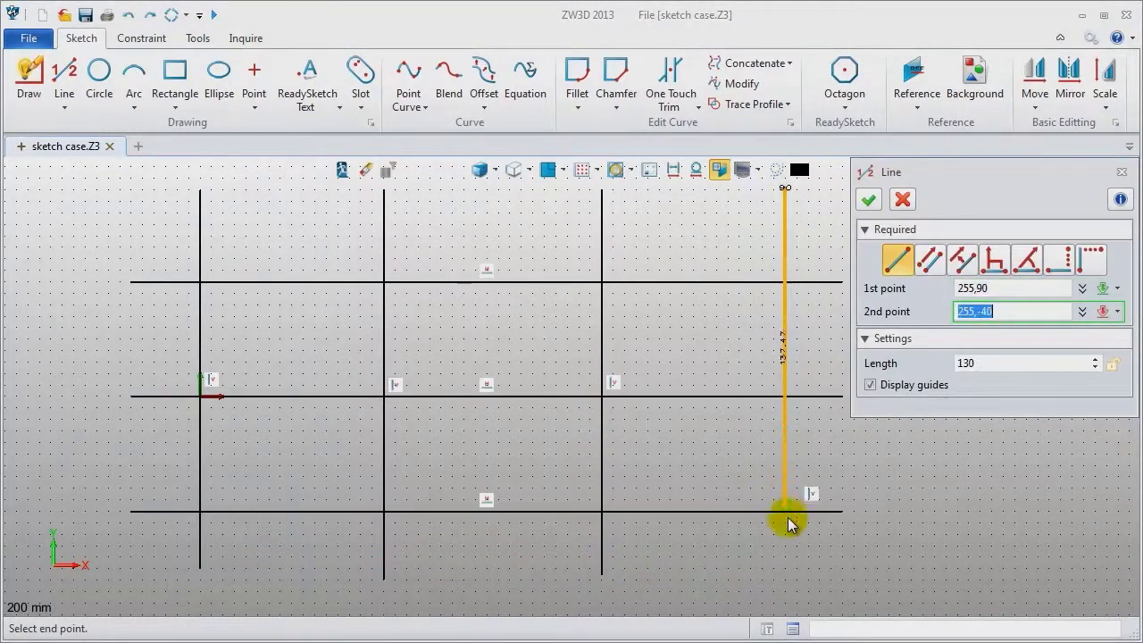
{"action": "left_click", "coordinate": [790, 576]}
{"action": "middle_click", "coordinate": [956, 593]}
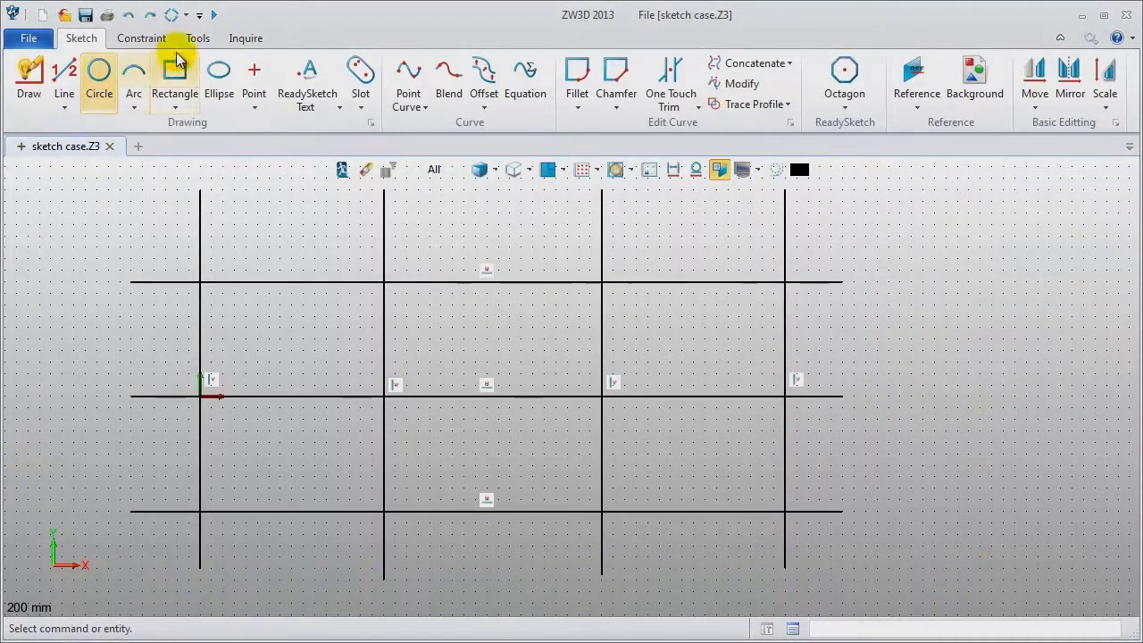
Constrain the middle horizontal line to pass through the sketch origin.
{"action": "left_click", "coordinate": [145, 39]}
{"action": "left_click", "coordinate": [45, 89]}
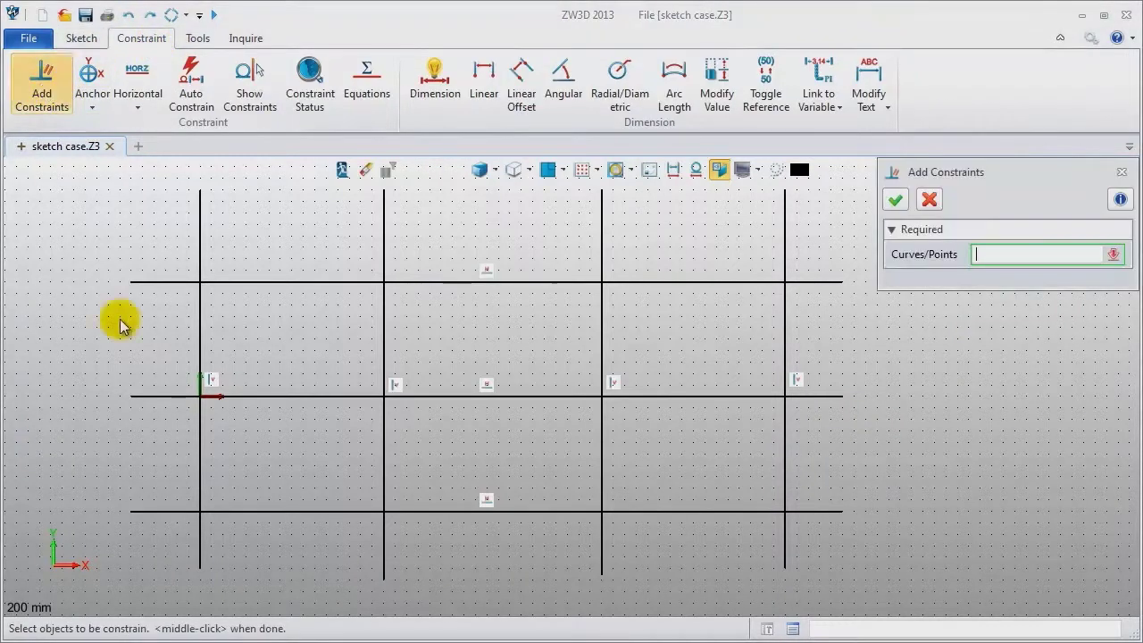
{"action": "left_click", "coordinate": [197, 337]}
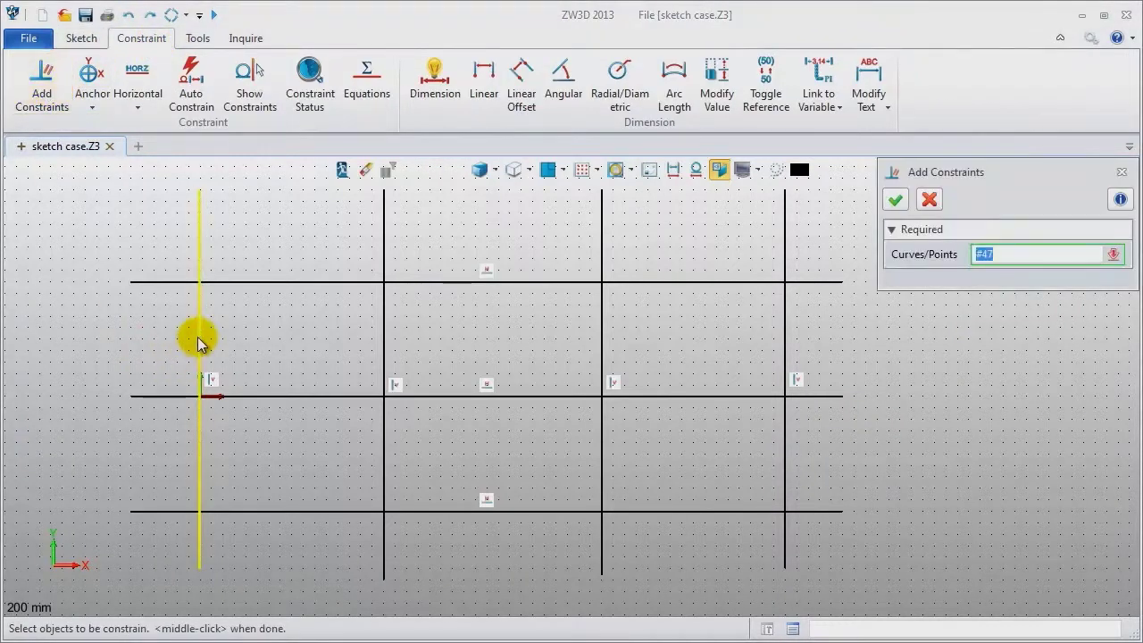
{"action": "left_click", "coordinate": [193, 397]}
{"action": "middle_click", "coordinate": [273, 349]}
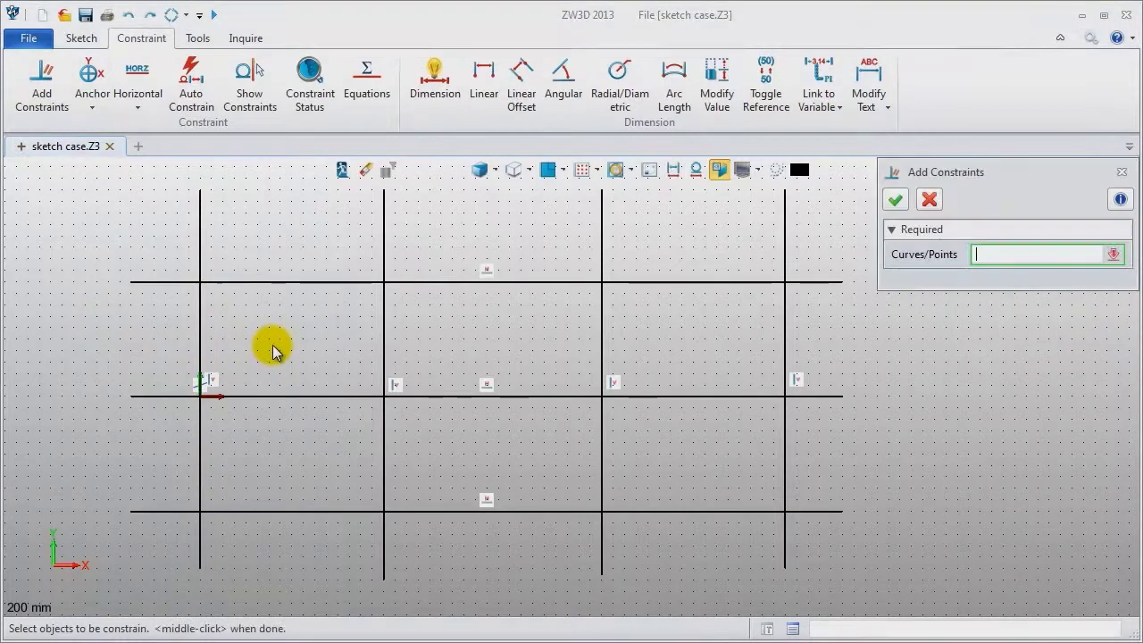
{"action": "left_click", "coordinate": [222, 407]}
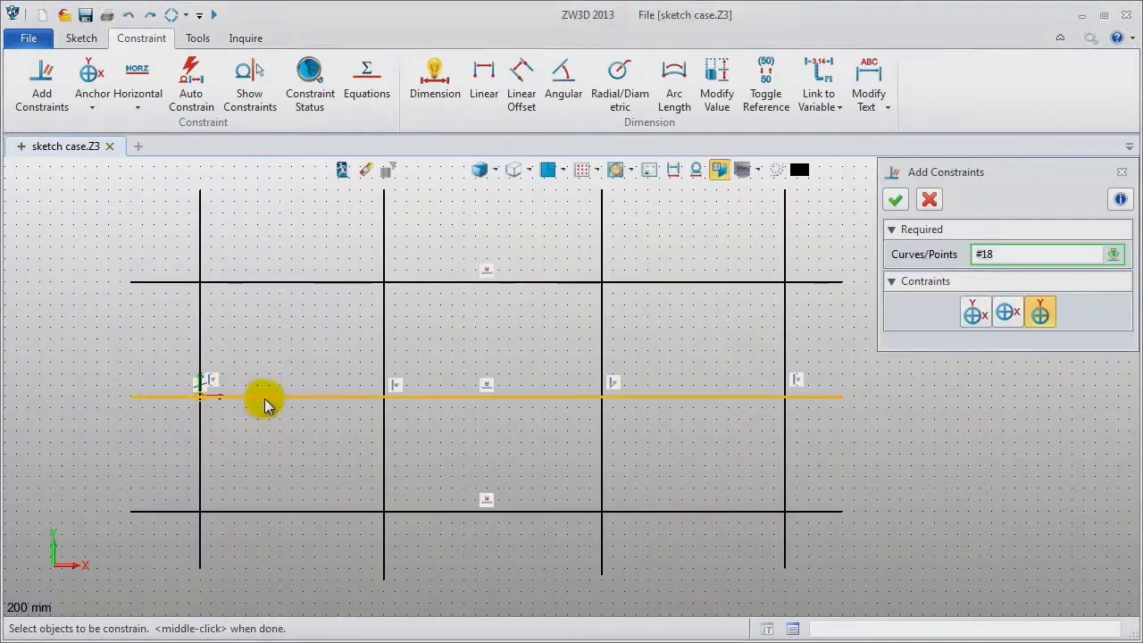
{"action": "left_click", "coordinate": [267, 399]}
{"action": "middle_click", "coordinate": [272, 434]}
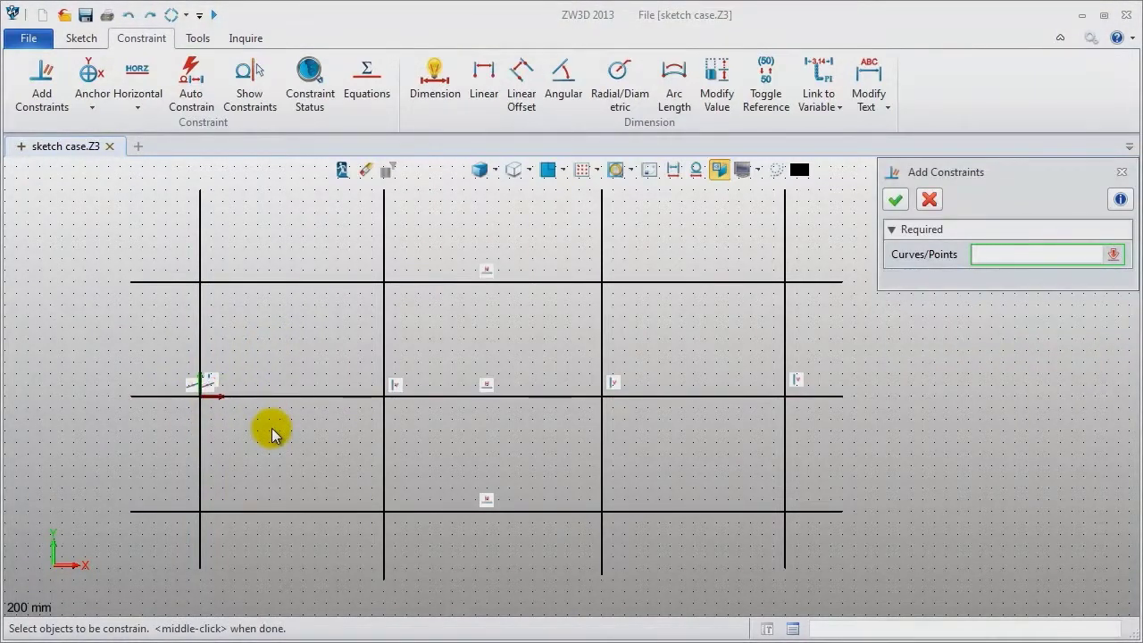
{"action": "left_click", "coordinate": [430, 88]}
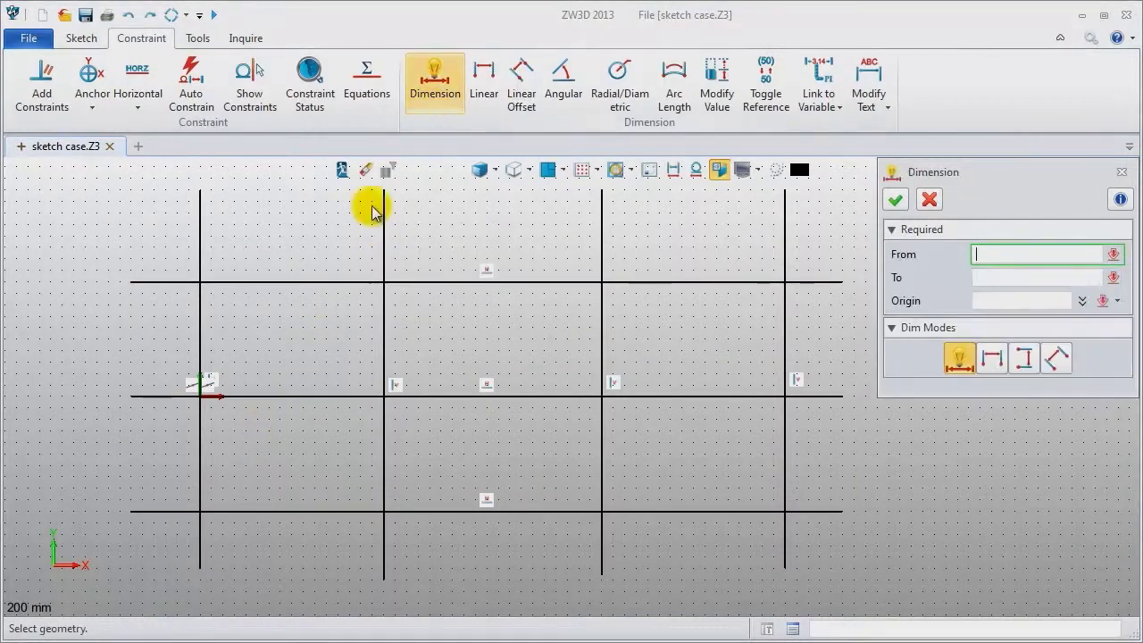
Dimension the horizontal line spacing: 70 top to middle, 40 middle to bottom.
{"action": "left_click", "coordinate": [151, 284]}
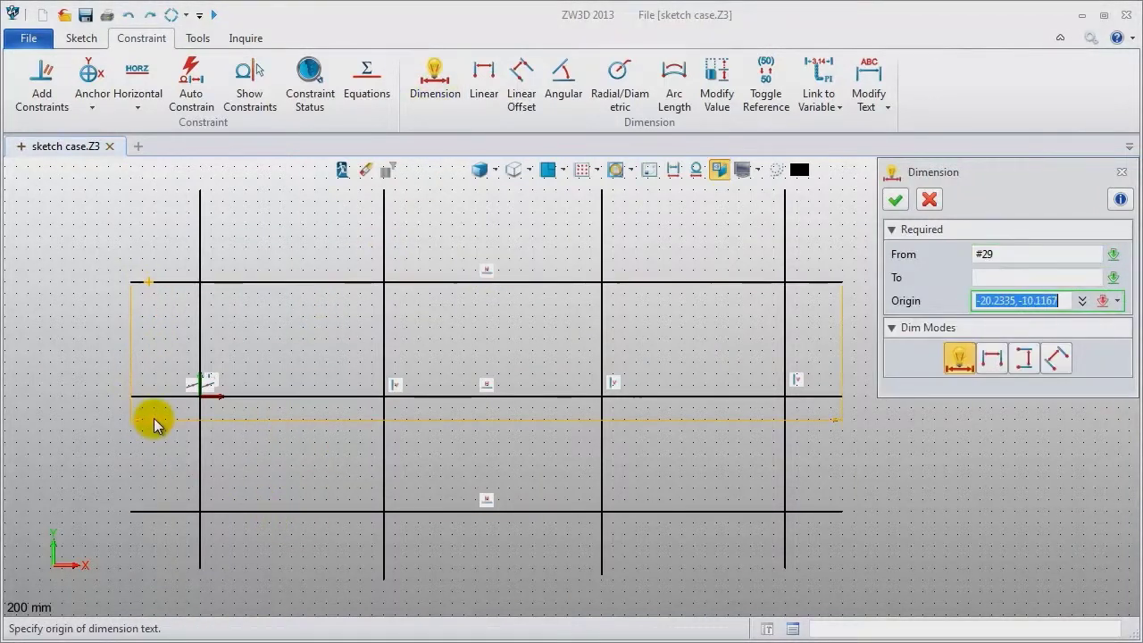
{"action": "left_click", "coordinate": [134, 347]}
{"action": "type", "text": "7"}
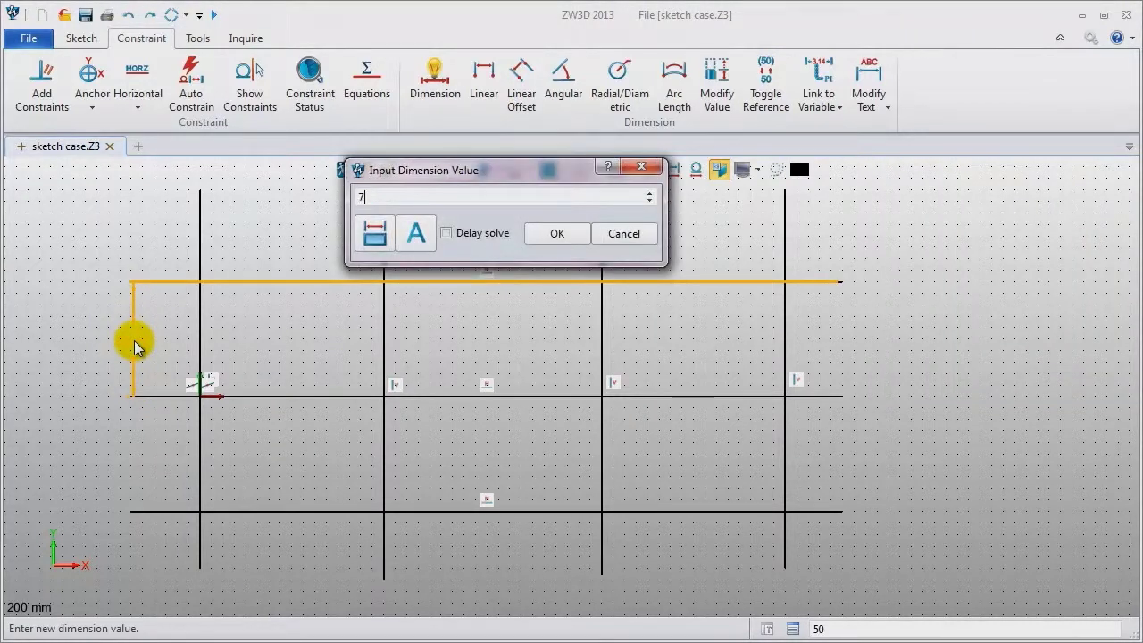
{"action": "type", "text": "0"}
{"action": "key", "text": "Return"}
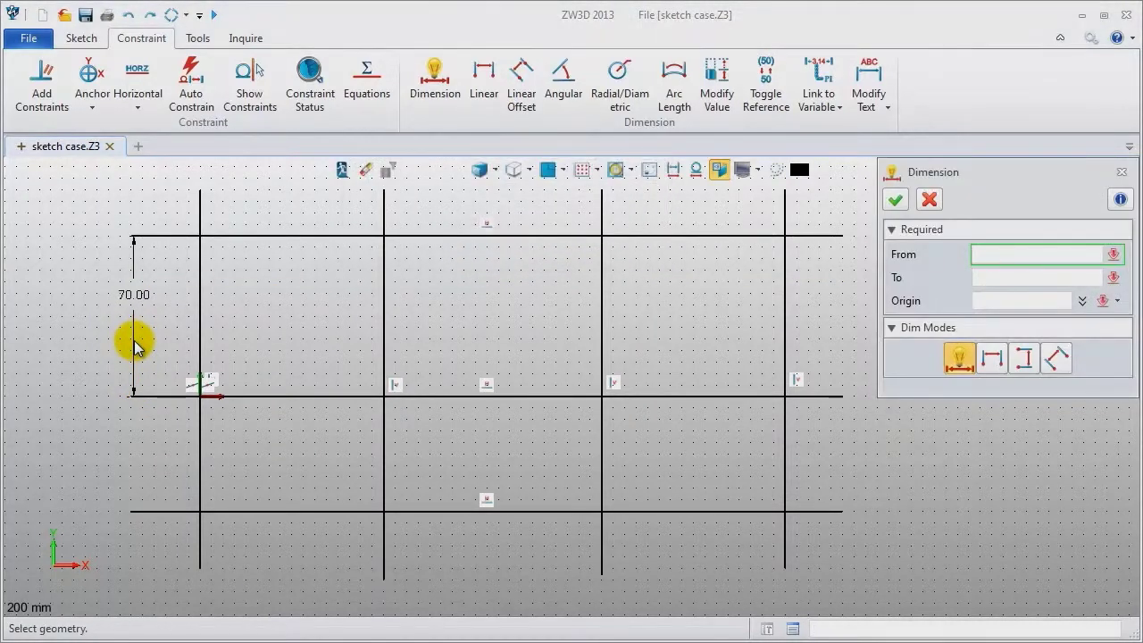
{"action": "left_click", "coordinate": [146, 398]}
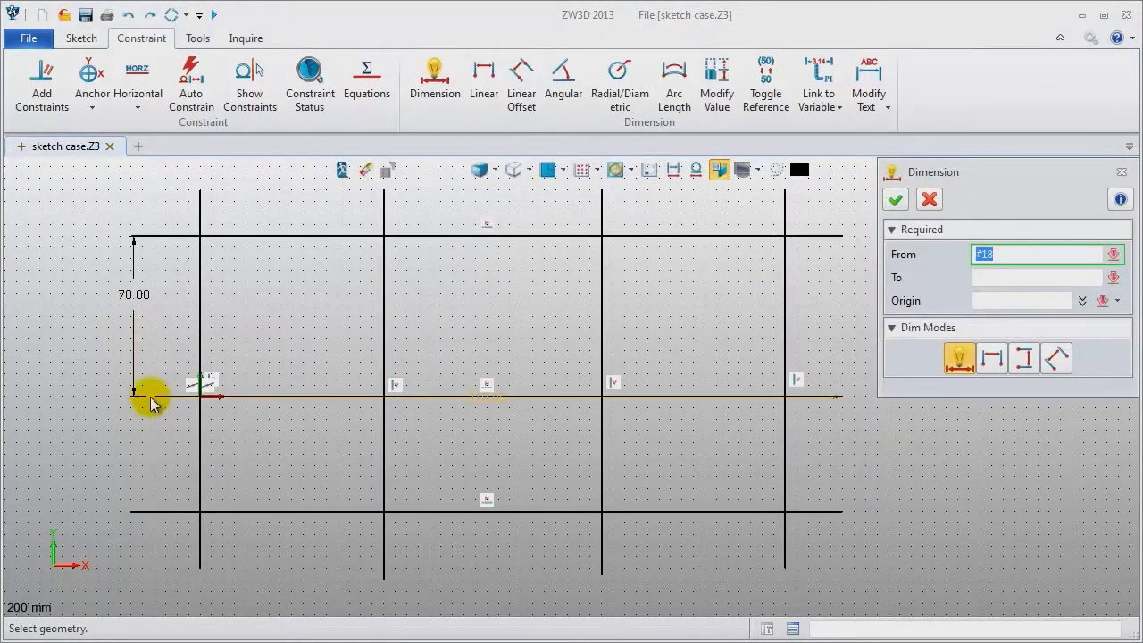
{"action": "left_click", "coordinate": [138, 511]}
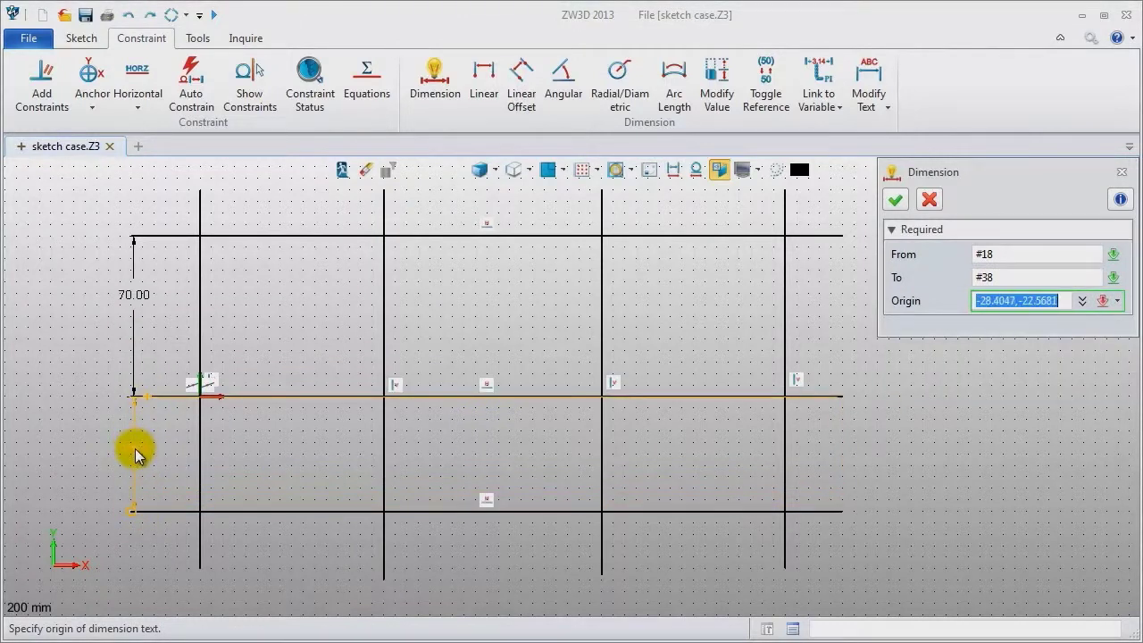
{"action": "left_click", "coordinate": [135, 453]}
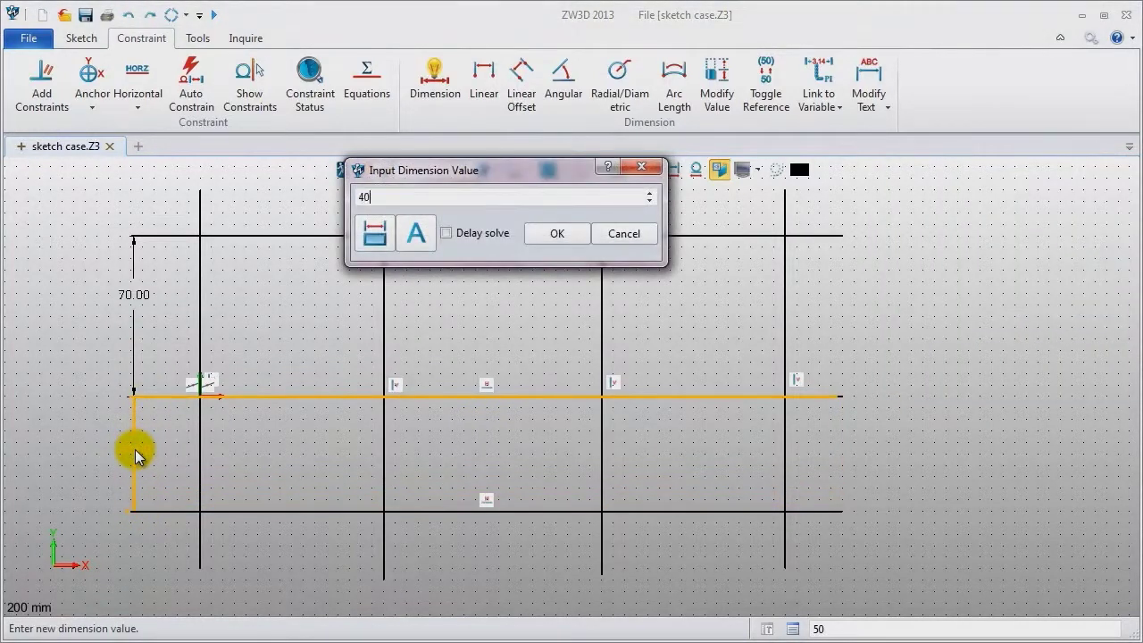
{"action": "type", "text": "40"}
{"action": "key", "text": "Return"}
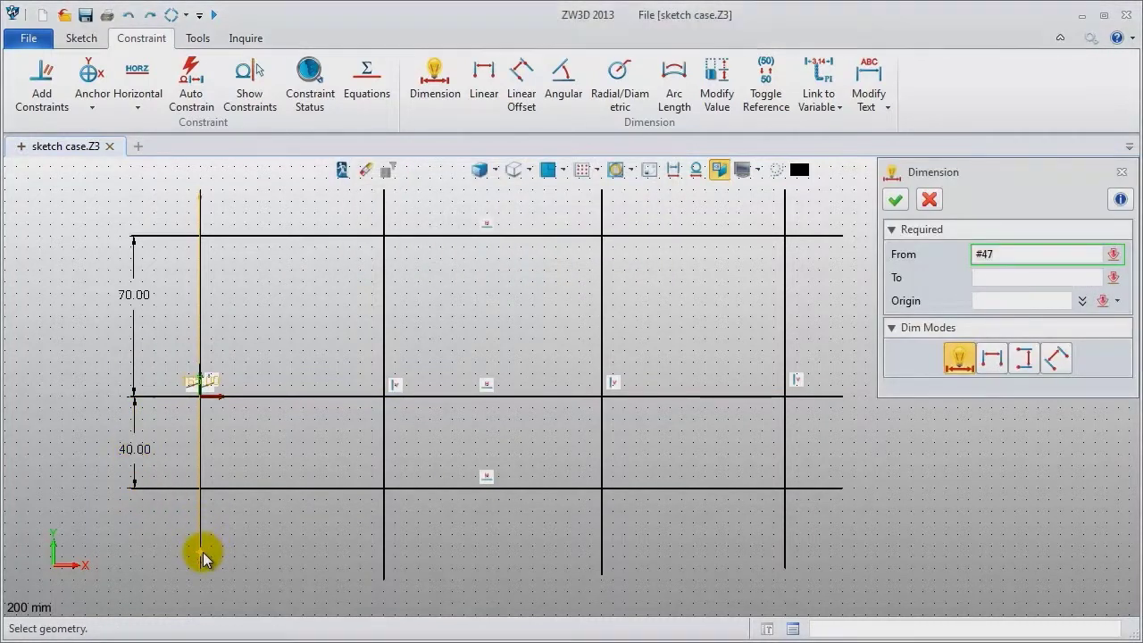
Dimension the verticals at 60, 180 and 290 from the left vertical line.
{"action": "left_click", "coordinate": [391, 572]}
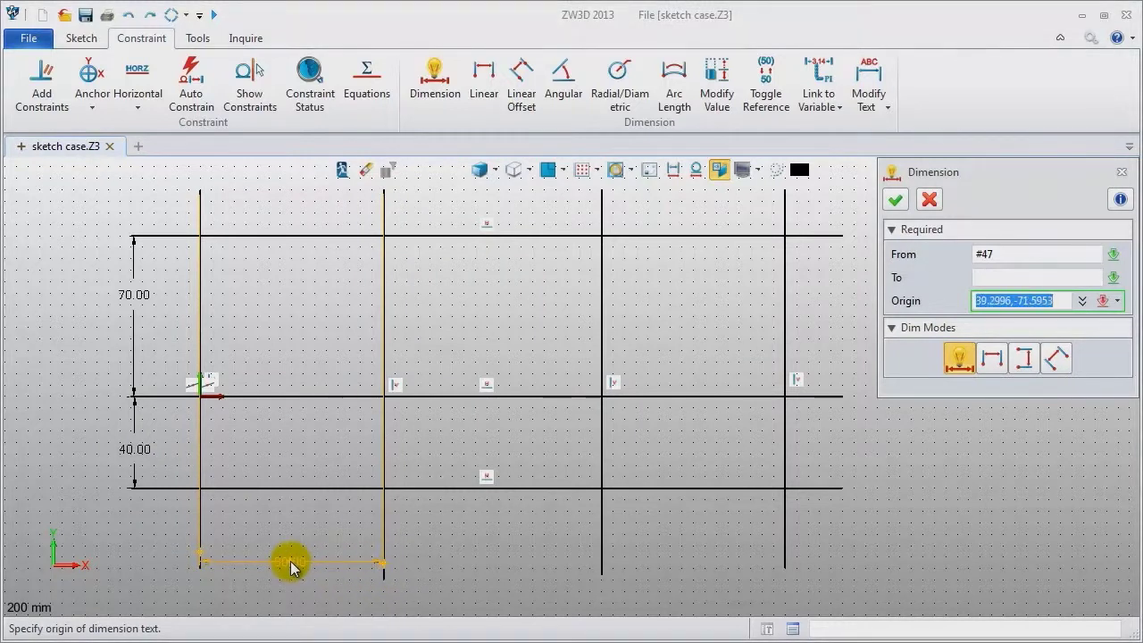
{"action": "left_click", "coordinate": [293, 570]}
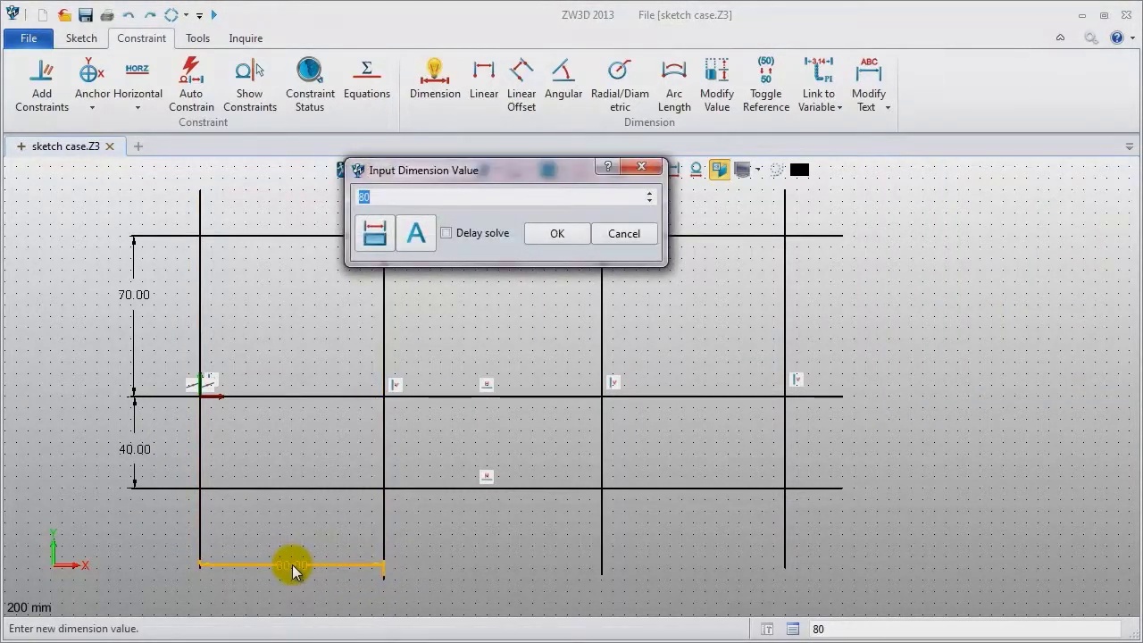
{"action": "key", "text": "Return"}
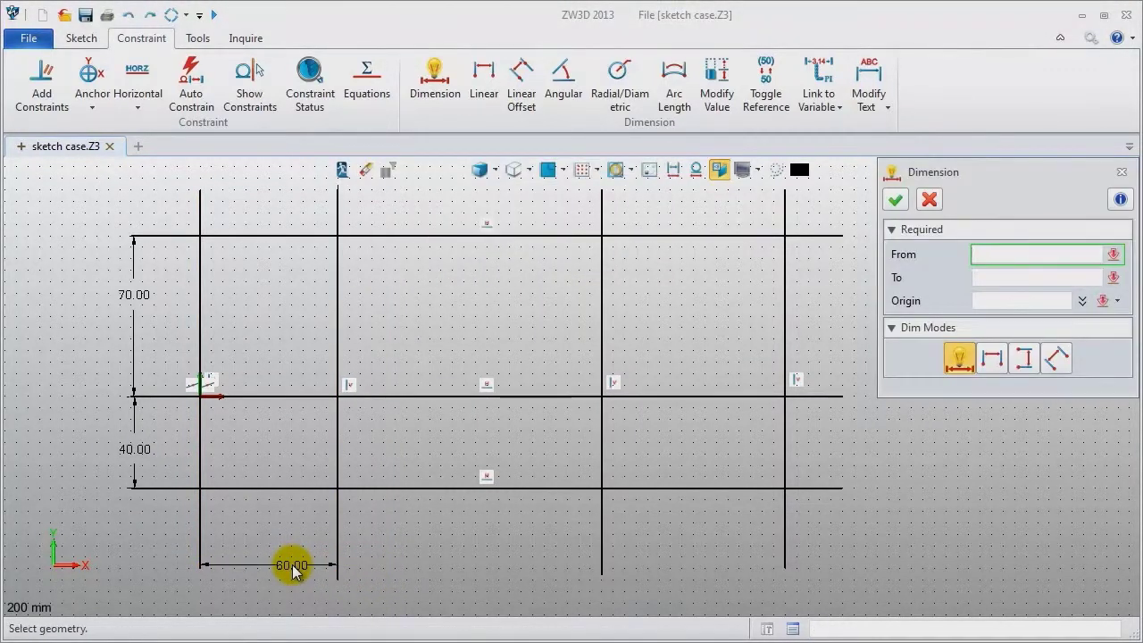
{"action": "left_click", "coordinate": [202, 566]}
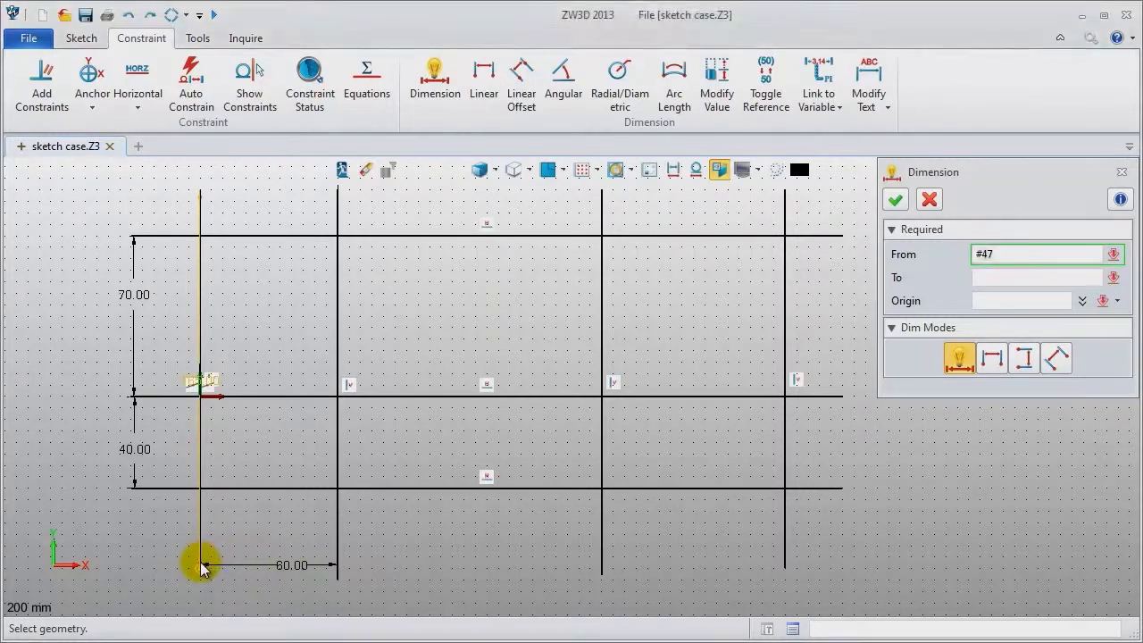
{"action": "left_click", "coordinate": [403, 599]}
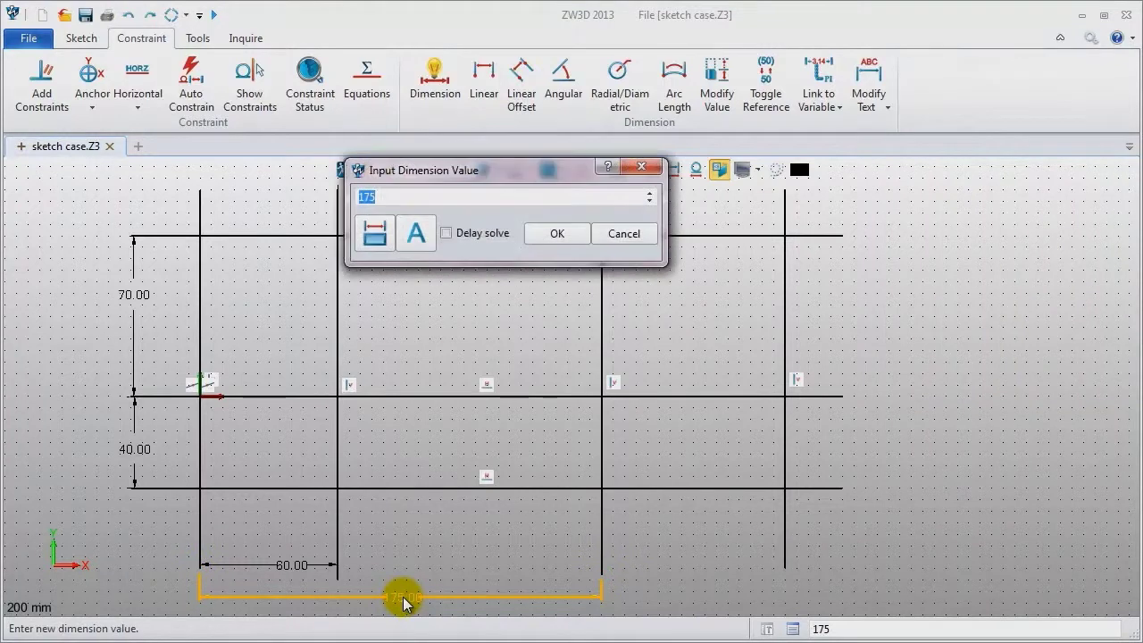
{"action": "type", "text": "180"}
{"action": "key", "text": "Return"}
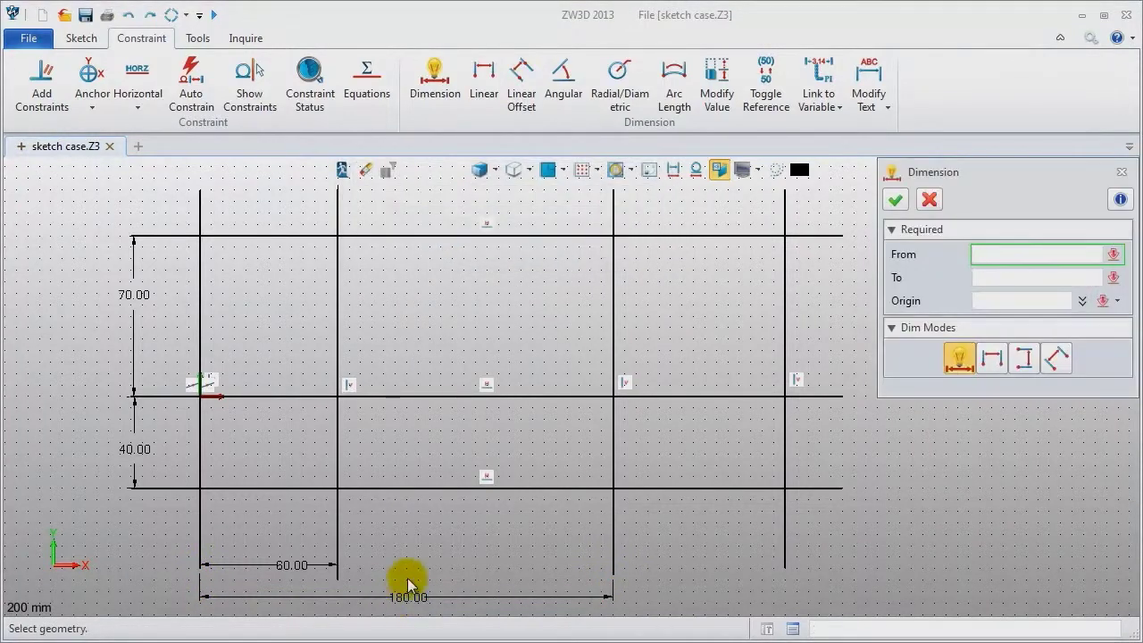
{"action": "left_click", "coordinate": [201, 568]}
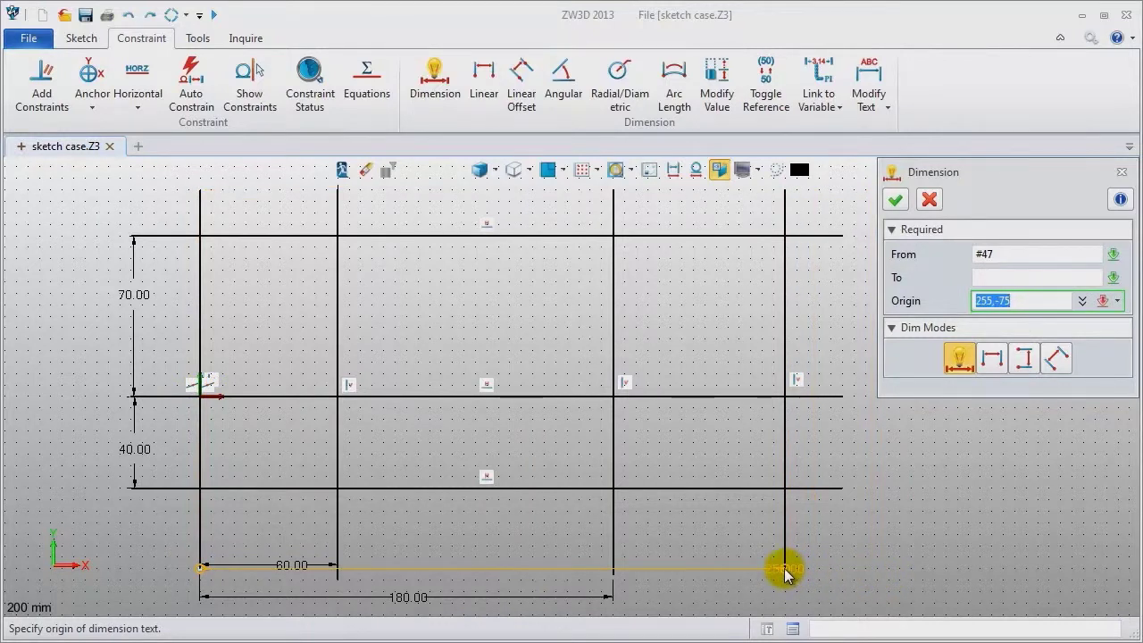
{"action": "middle_click_drag", "start_coordinate": [623, 604], "coordinate": [623, 576]}
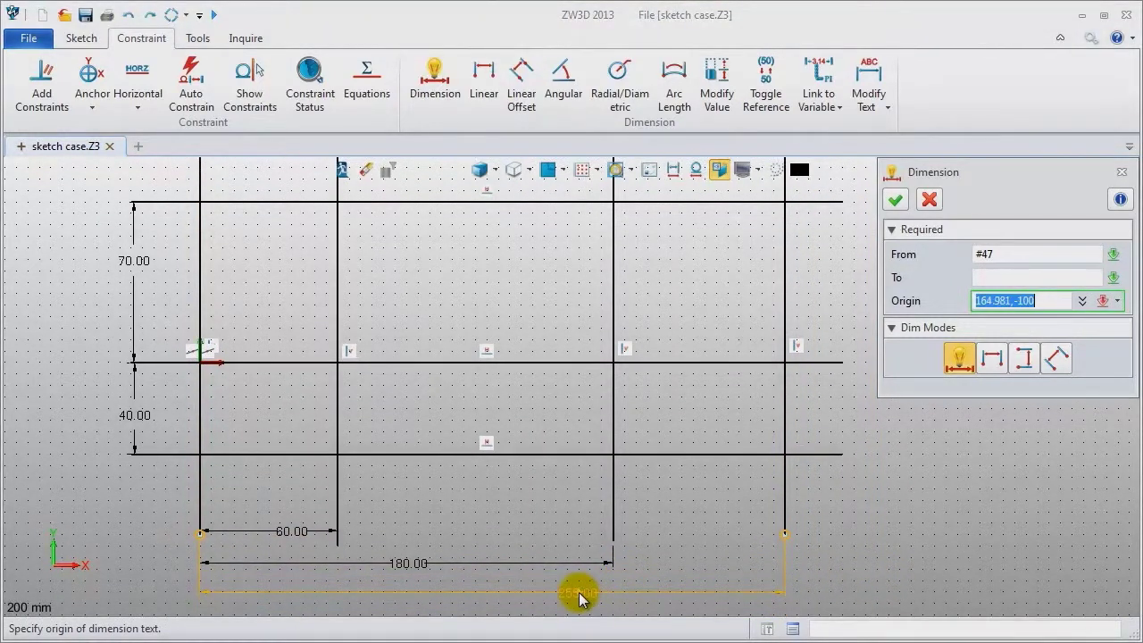
{"action": "left_click", "coordinate": [558, 595]}
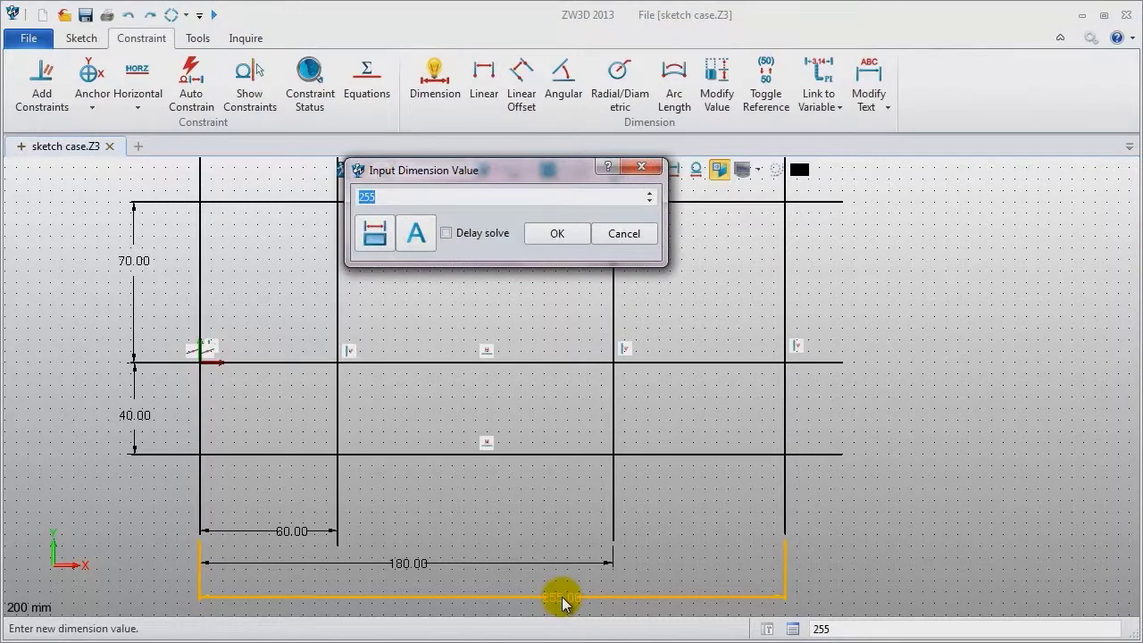
{"action": "type", "text": "290"}
{"action": "key", "text": "Return"}
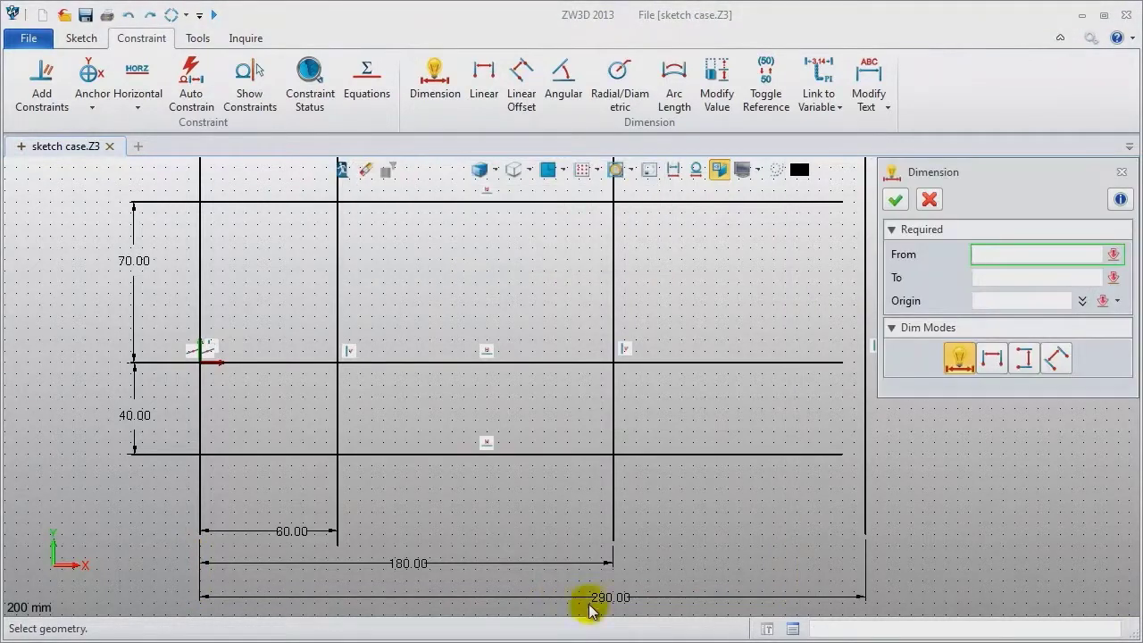
{"action": "left_click", "coordinate": [1121, 172]}
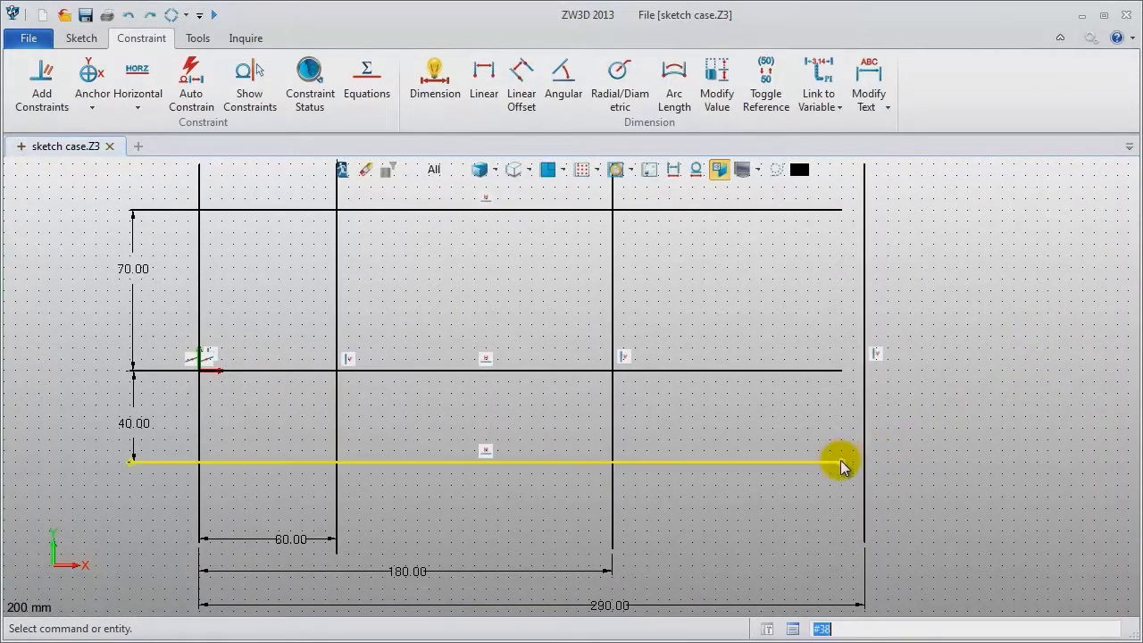
Extend the three horizontal lines past the rightmost vertical.
{"action": "left_click_drag", "start_coordinate": [845, 465], "coordinate": [893, 462]}
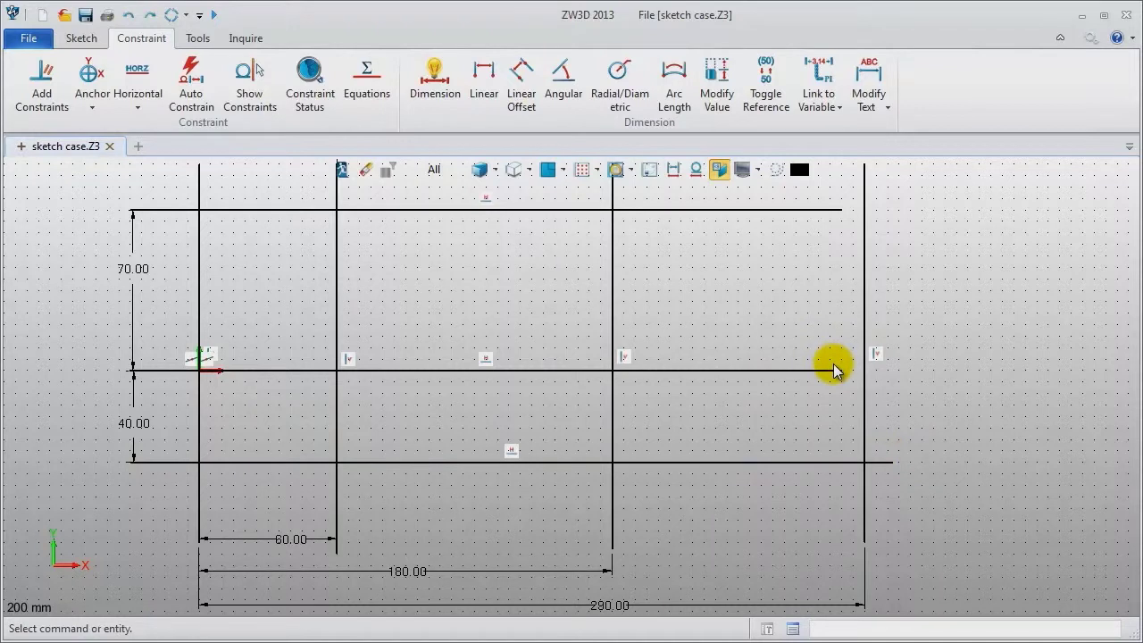
{"action": "left_click_drag", "start_coordinate": [839, 375], "coordinate": [909, 371]}
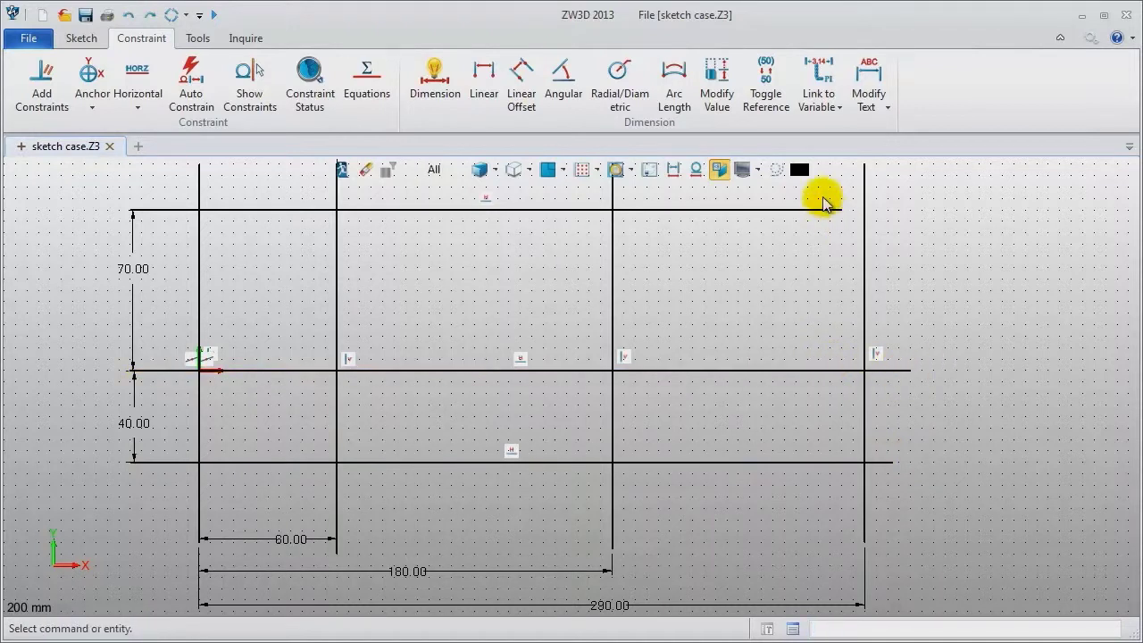
{"action": "left_click_drag", "start_coordinate": [840, 211], "coordinate": [911, 212]}
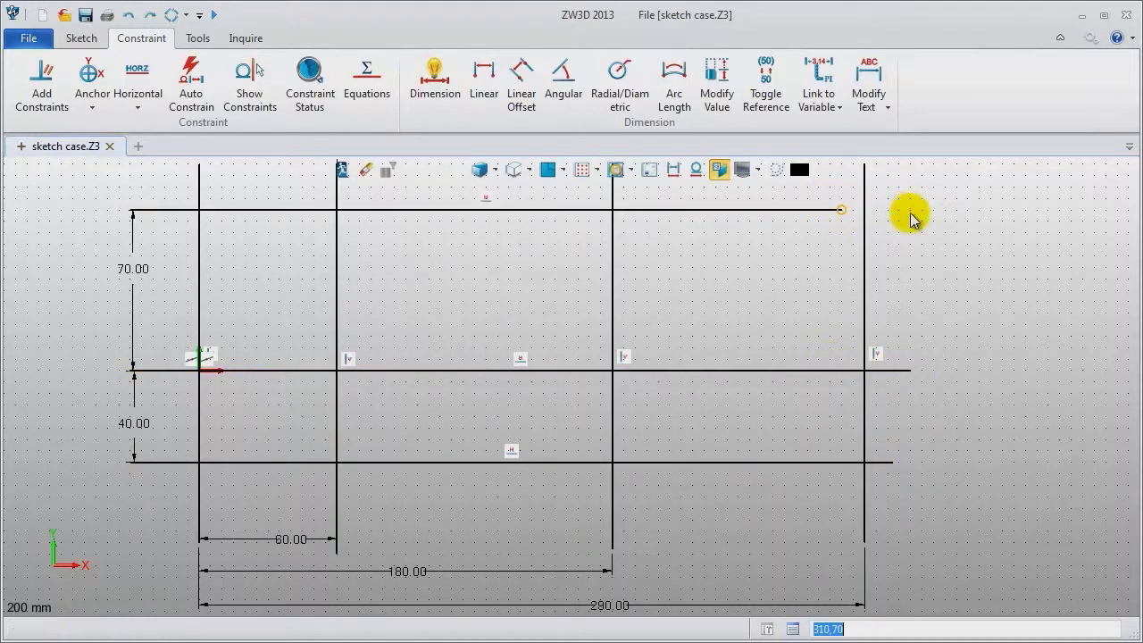
Toggle the three horizontals and four verticals to dashed construction geometry.
{"action": "left_click", "coordinate": [205, 212]}
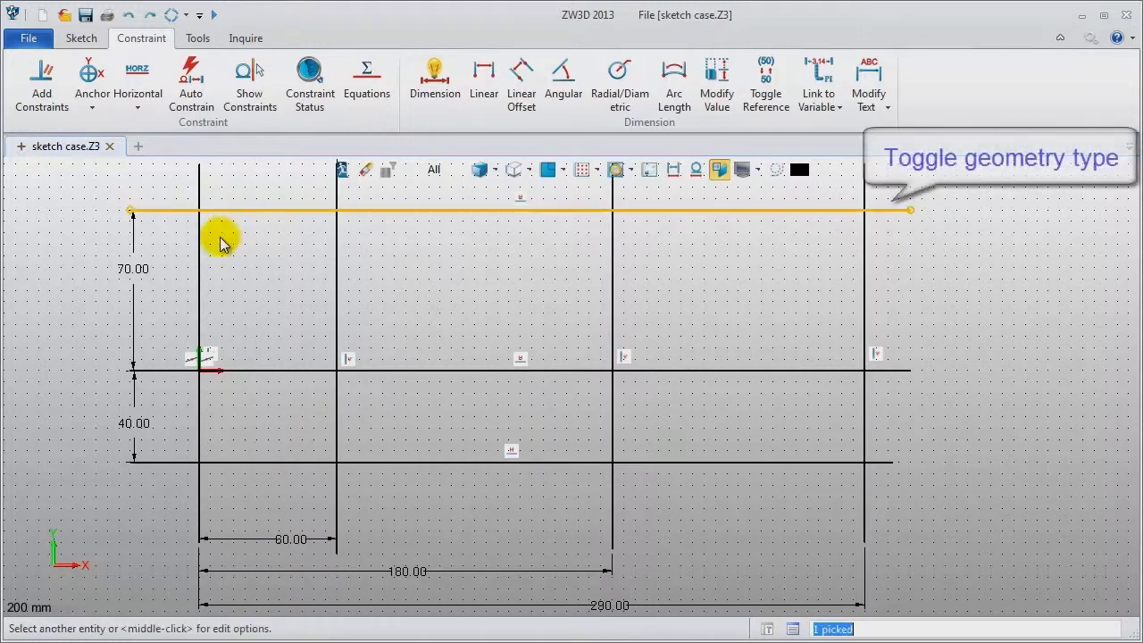
{"action": "left_click", "coordinate": [239, 372]}
{"action": "left_click", "coordinate": [228, 465]}
{"action": "left_click", "coordinate": [199, 441]}
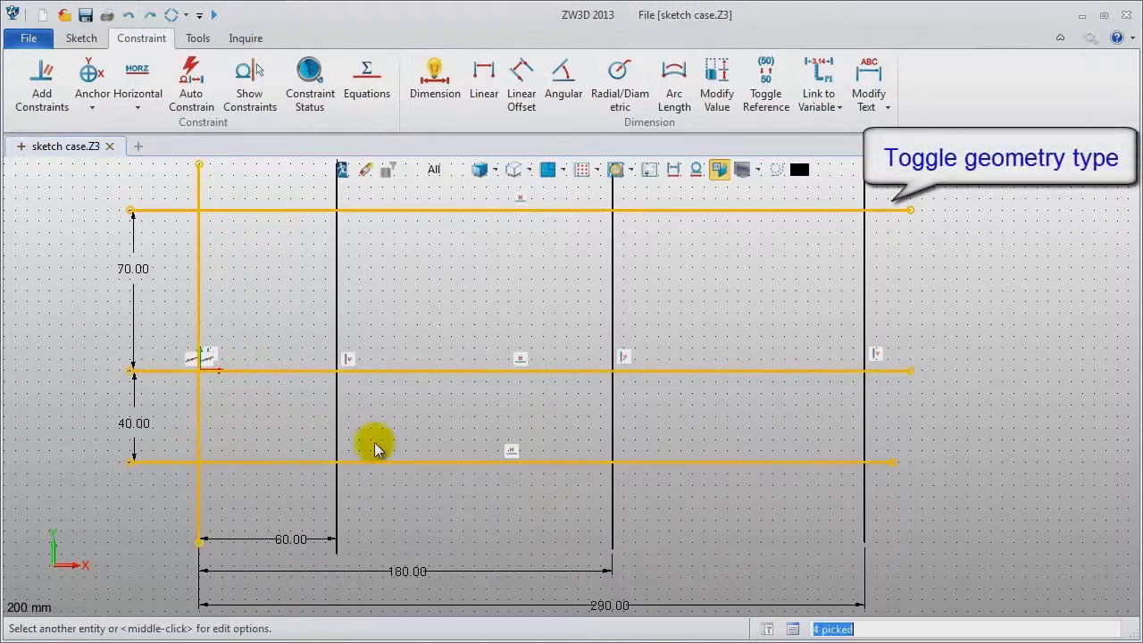
{"action": "left_click", "coordinate": [336, 430]}
{"action": "left_click", "coordinate": [612, 421]}
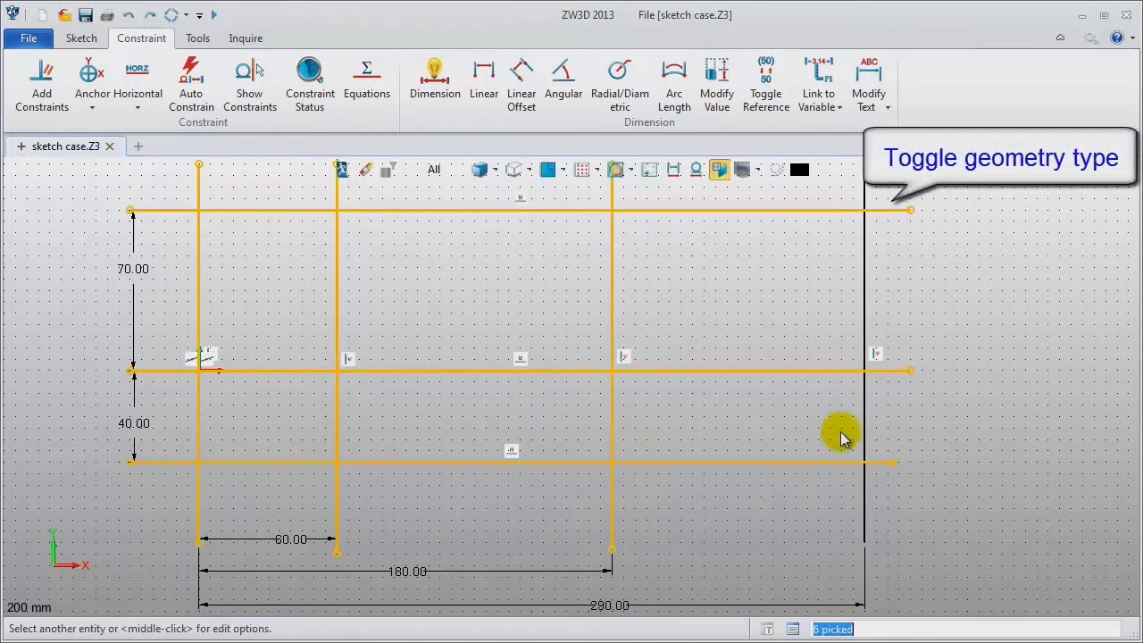
{"action": "left_click", "coordinate": [864, 436]}
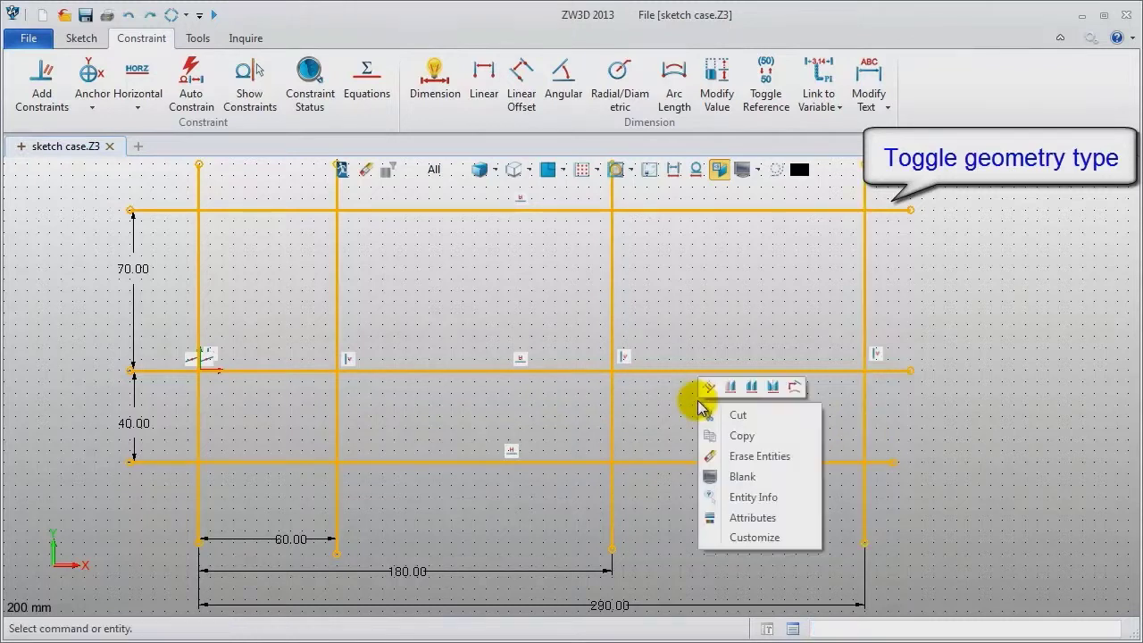
{"action": "right_click", "coordinate": [710, 396]}
{"action": "left_click", "coordinate": [711, 389]}
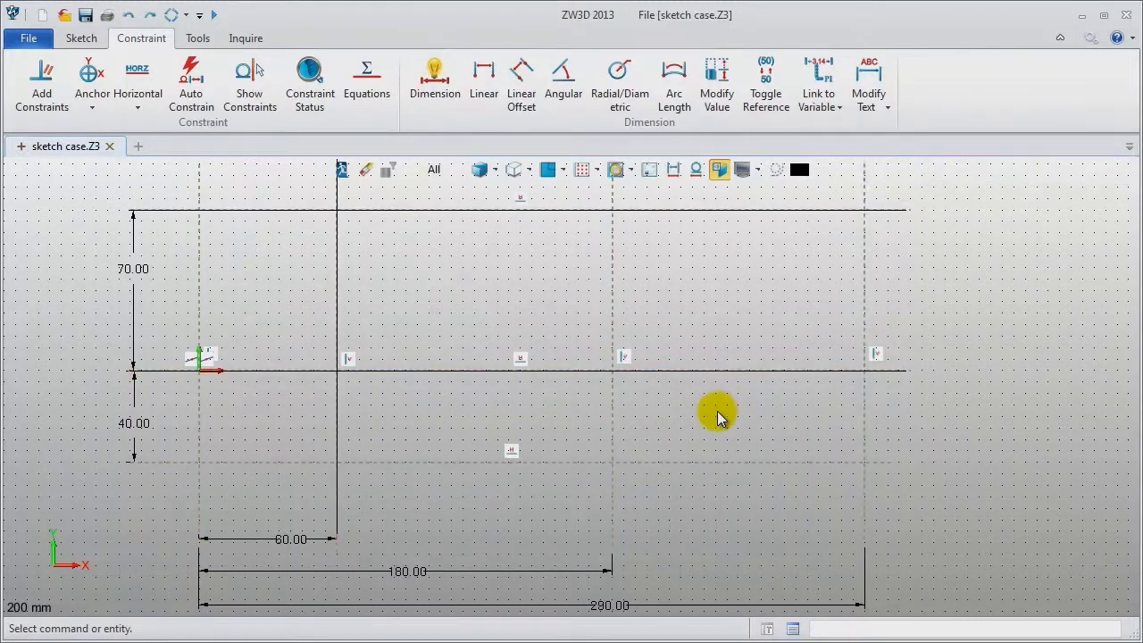
{"action": "middle_click_drag", "start_coordinate": [719, 414], "coordinate": [724, 417]}
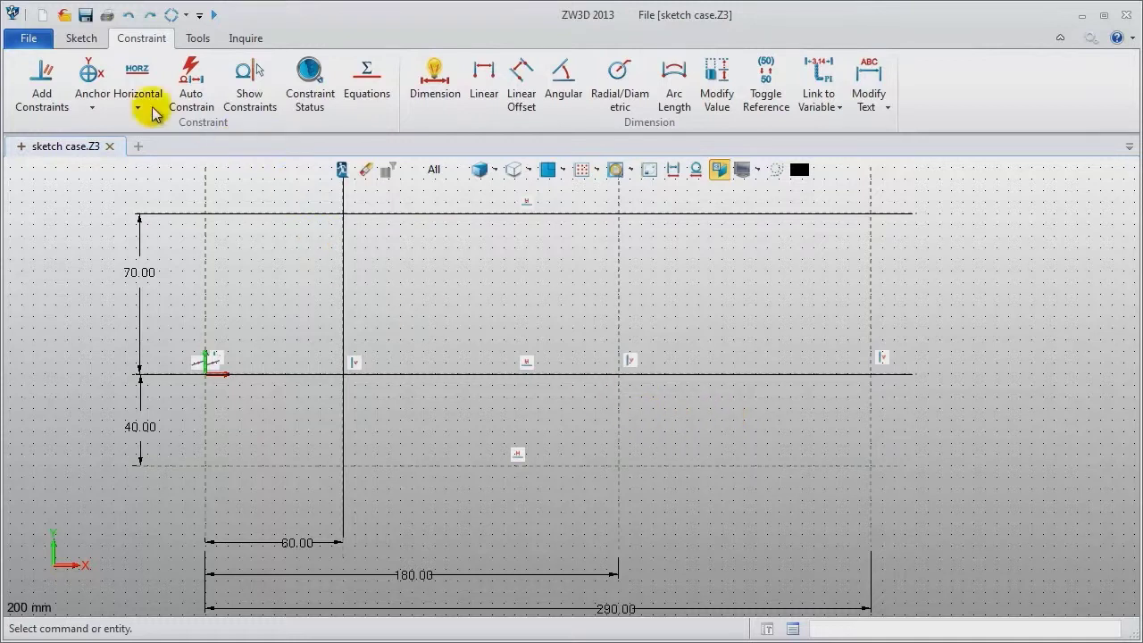
Draw an R20 centre-radius circle at the sketch origin.
{"action": "left_click", "coordinate": [79, 37]}
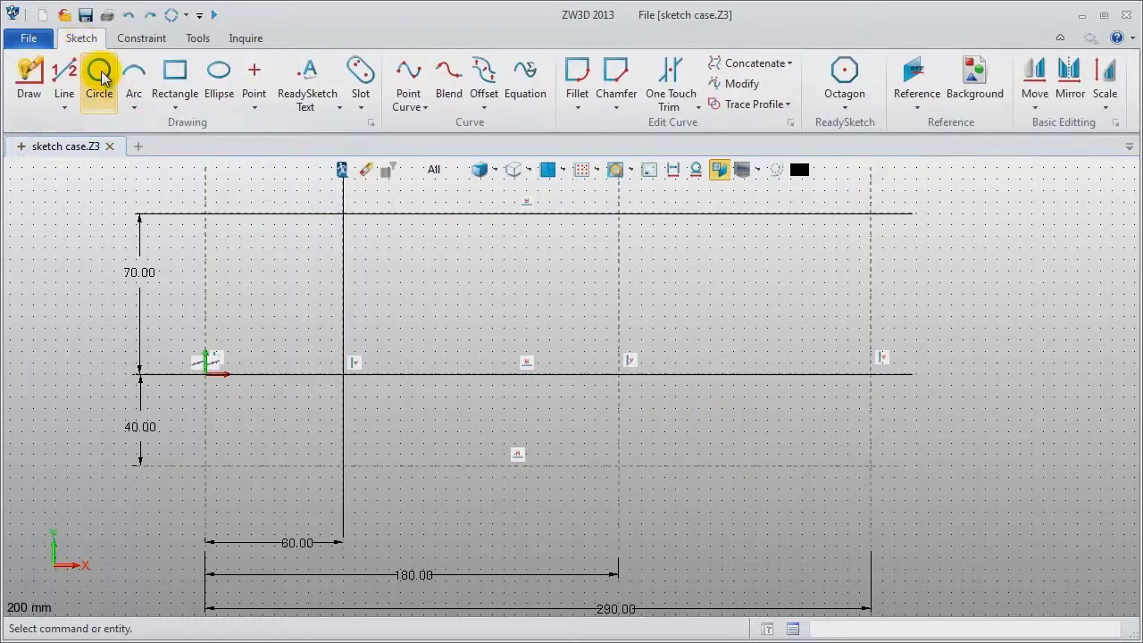
{"action": "left_click", "coordinate": [98, 76]}
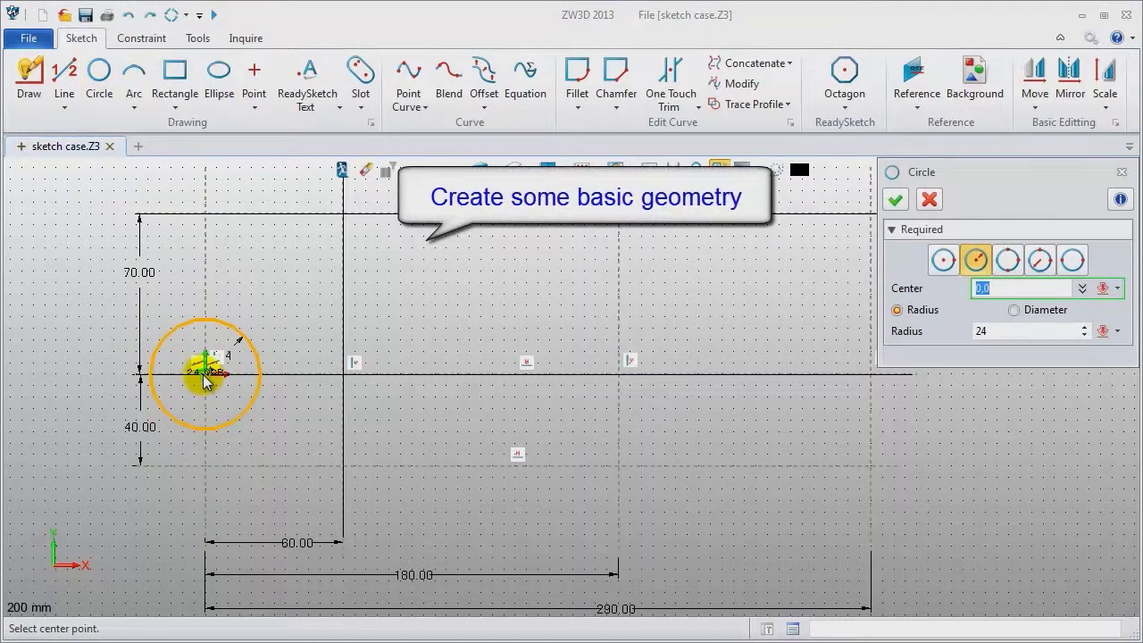
{"action": "left_click", "coordinate": [943, 259]}
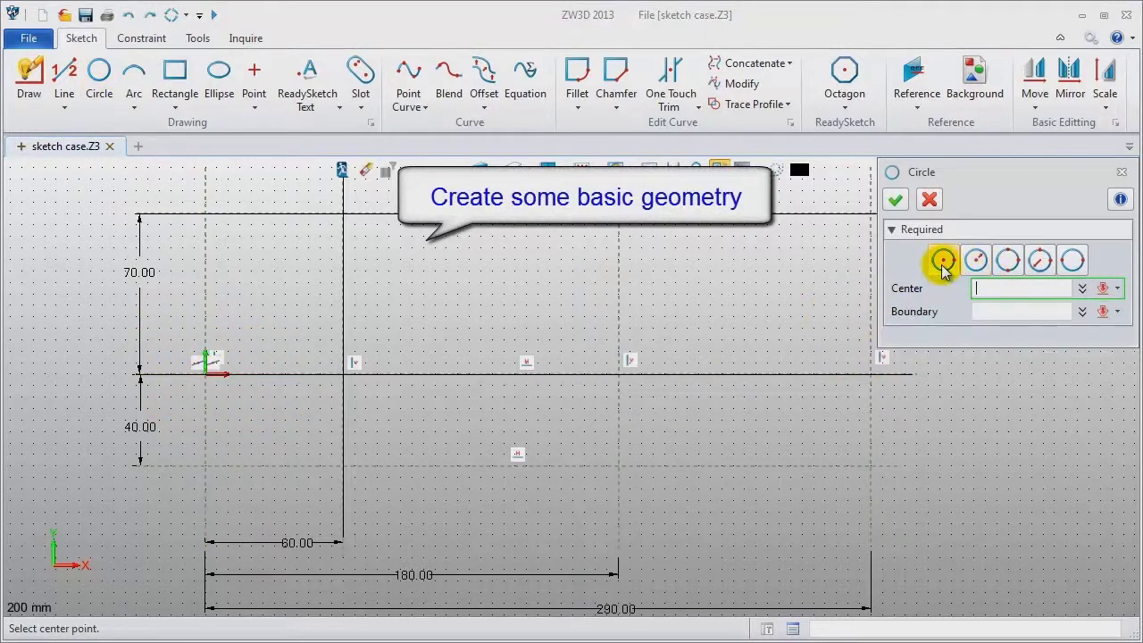
{"action": "left_click", "coordinate": [977, 260]}
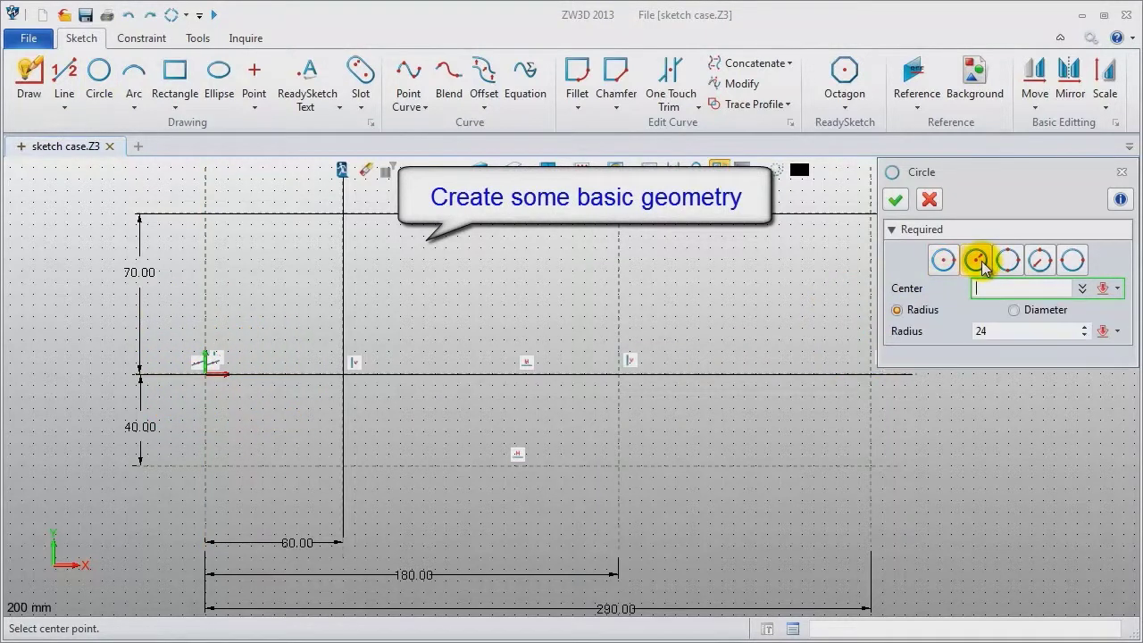
{"action": "left_click", "coordinate": [206, 376]}
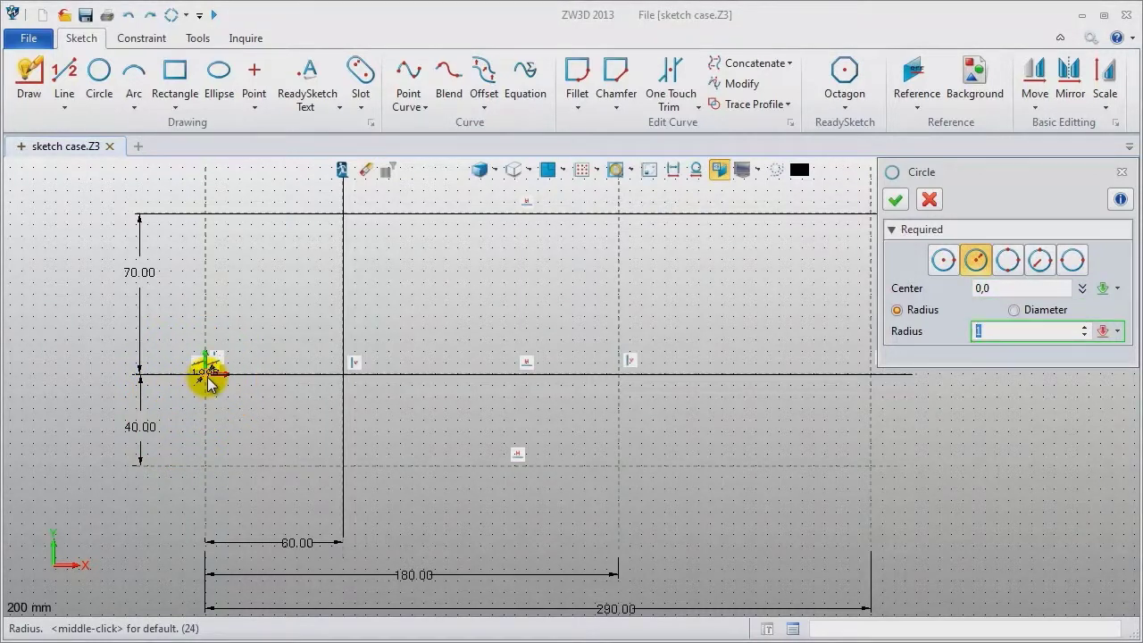
{"action": "key", "text": "Return"}
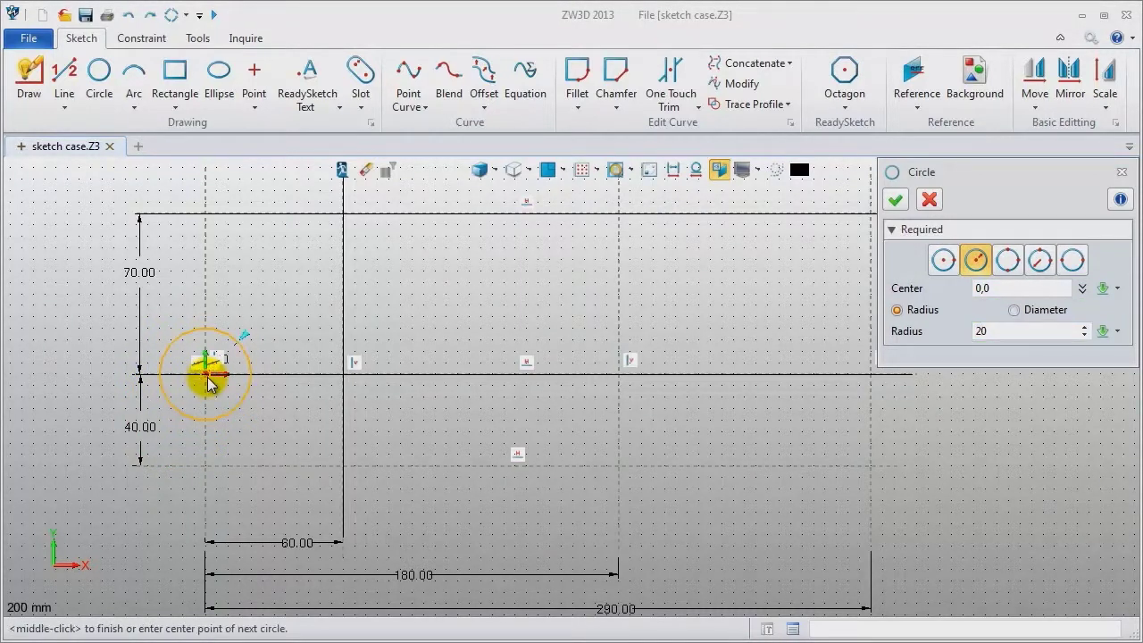
{"action": "middle_click", "coordinate": [256, 402]}
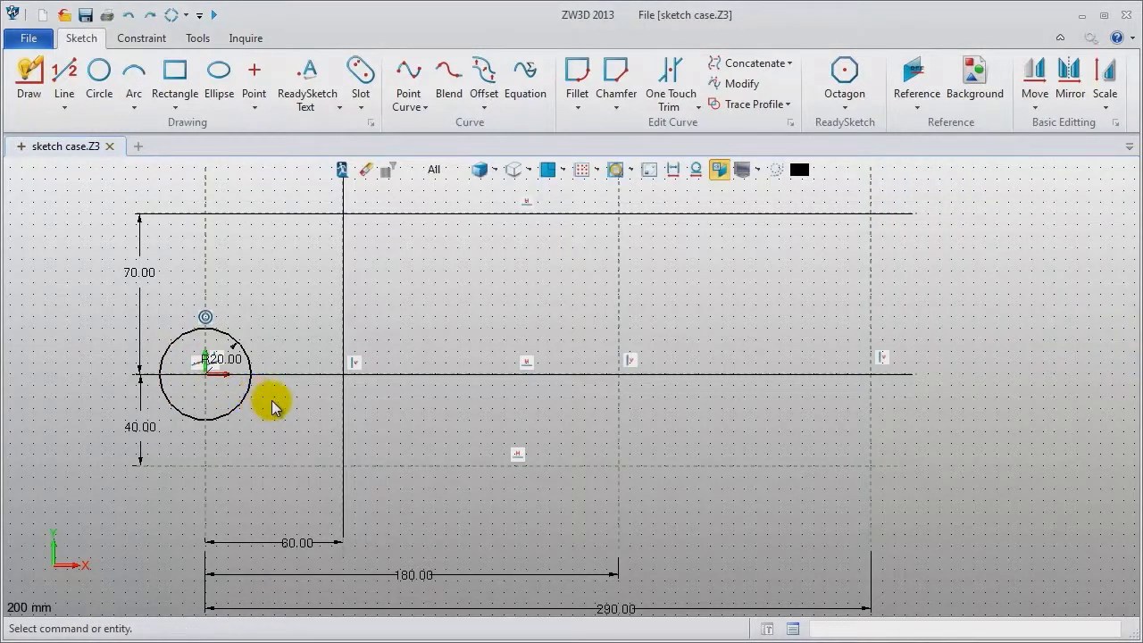
Draw concentric R12 and R20 circles centred at 60,-40.
{"action": "middle_click", "coordinate": [272, 407]}
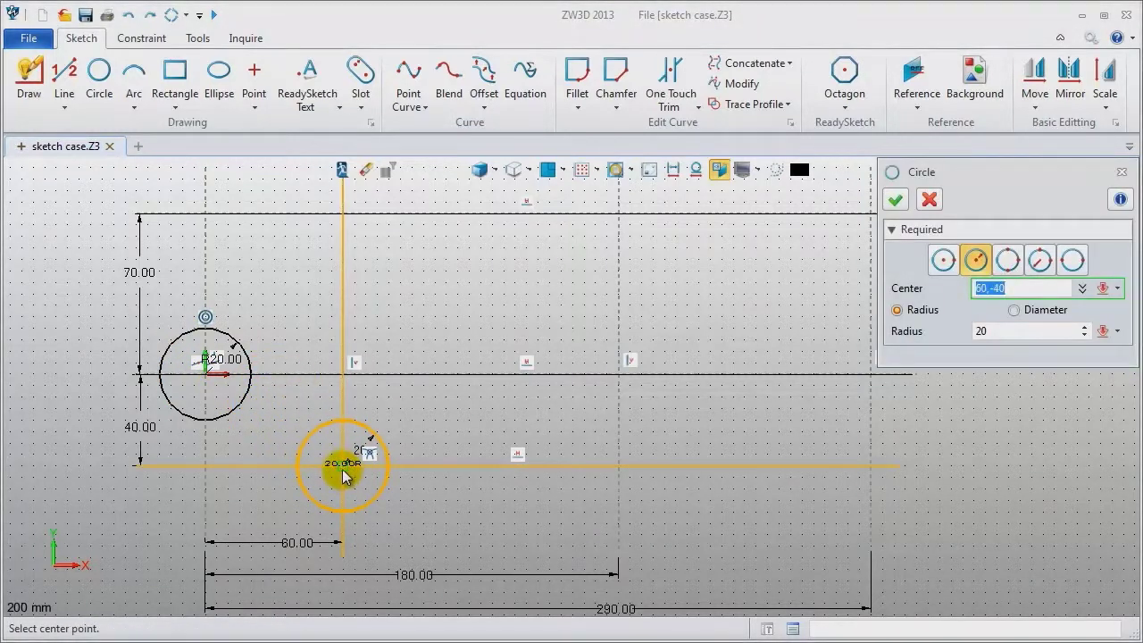
{"action": "left_click", "coordinate": [344, 473]}
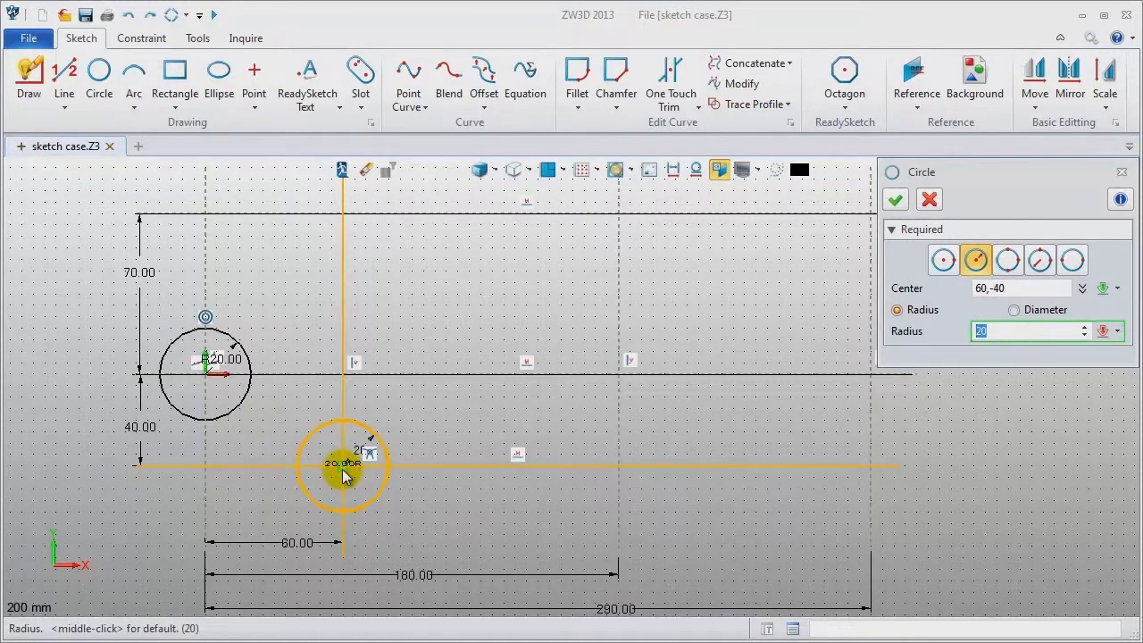
{"action": "type", "text": "12"}
{"action": "key", "text": "Return"}
{"action": "middle_click", "coordinate": [344, 473]}
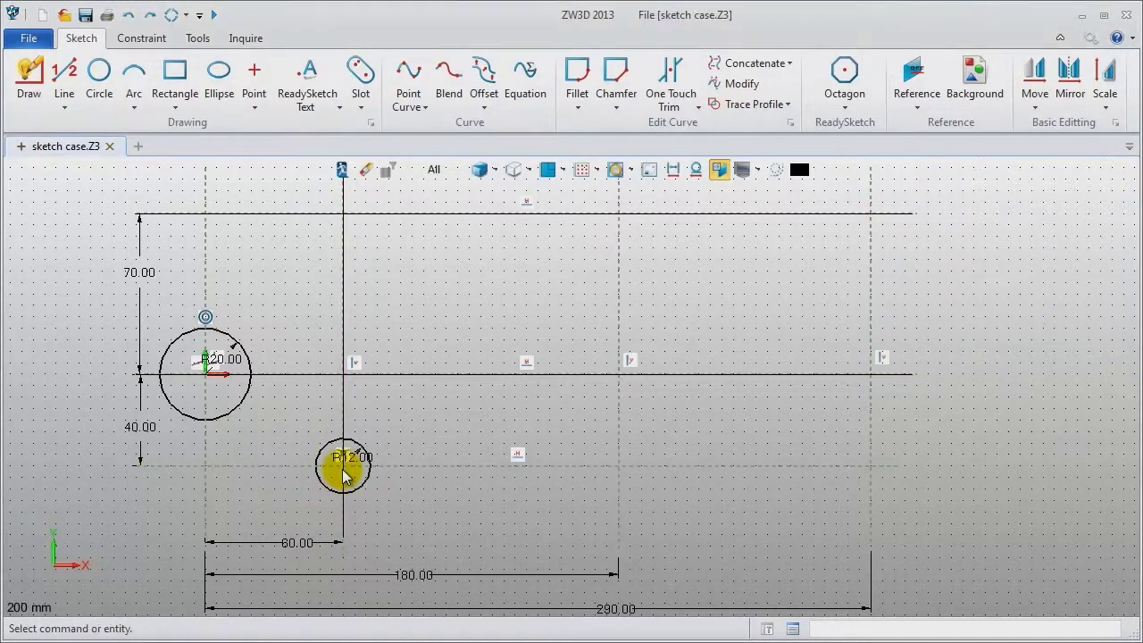
{"action": "middle_click", "coordinate": [339, 469]}
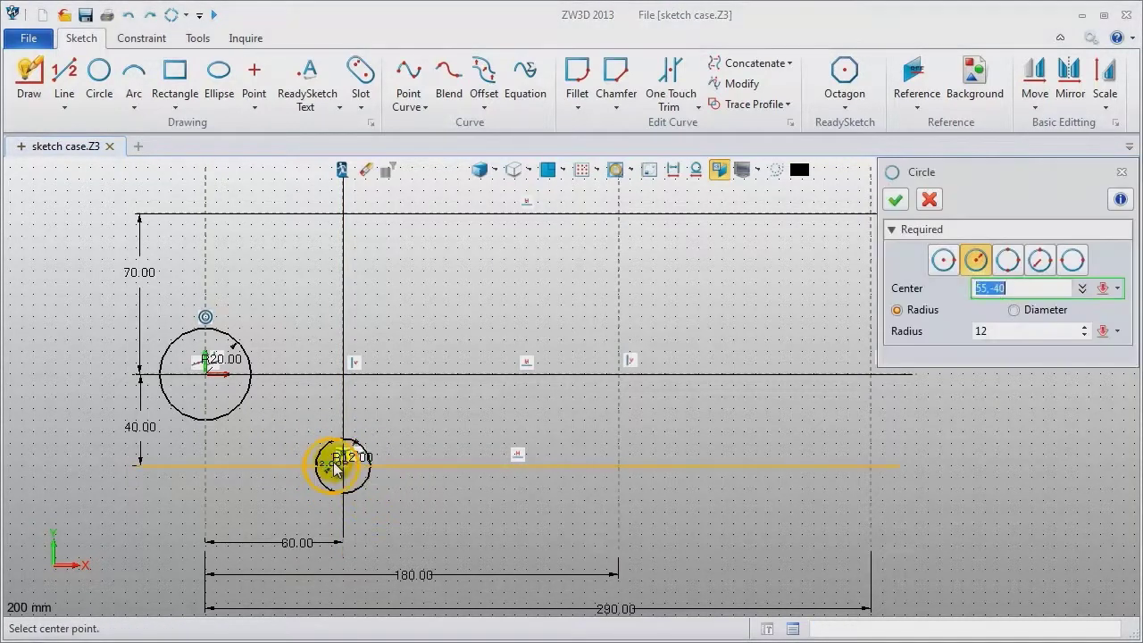
{"action": "left_click", "coordinate": [344, 474]}
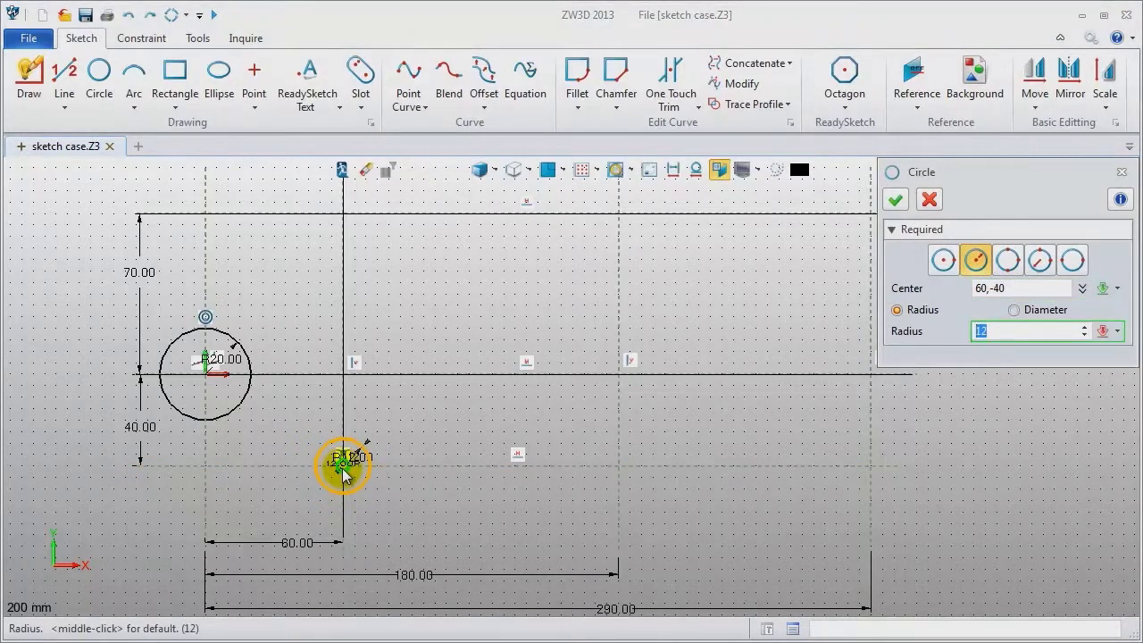
{"action": "type", "text": "20"}
{"action": "key", "text": "Return"}
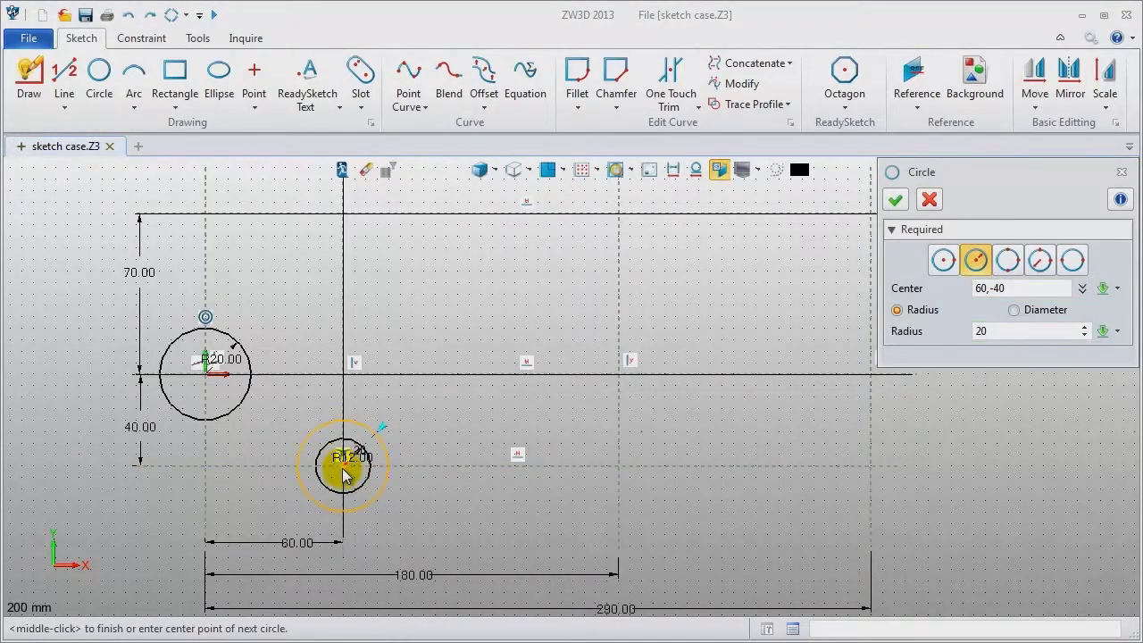
{"action": "middle_click", "coordinate": [444, 458]}
Draw concentric R12 and R24 circles centred at 290,-40.
{"action": "middle_click", "coordinate": [444, 457]}
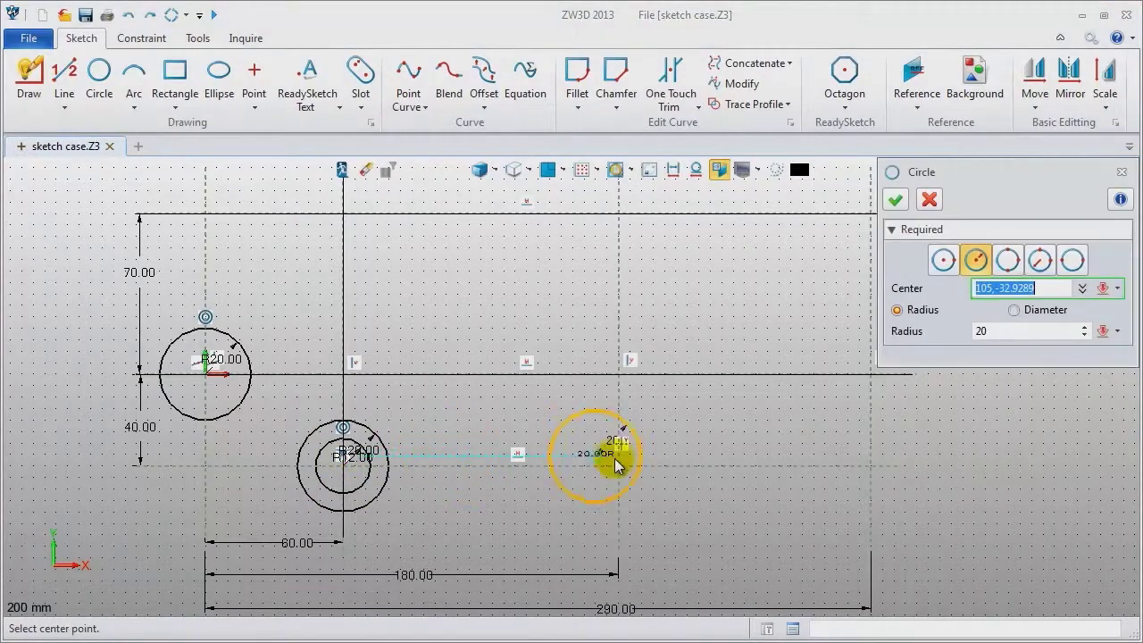
{"action": "left_click", "coordinate": [872, 471]}
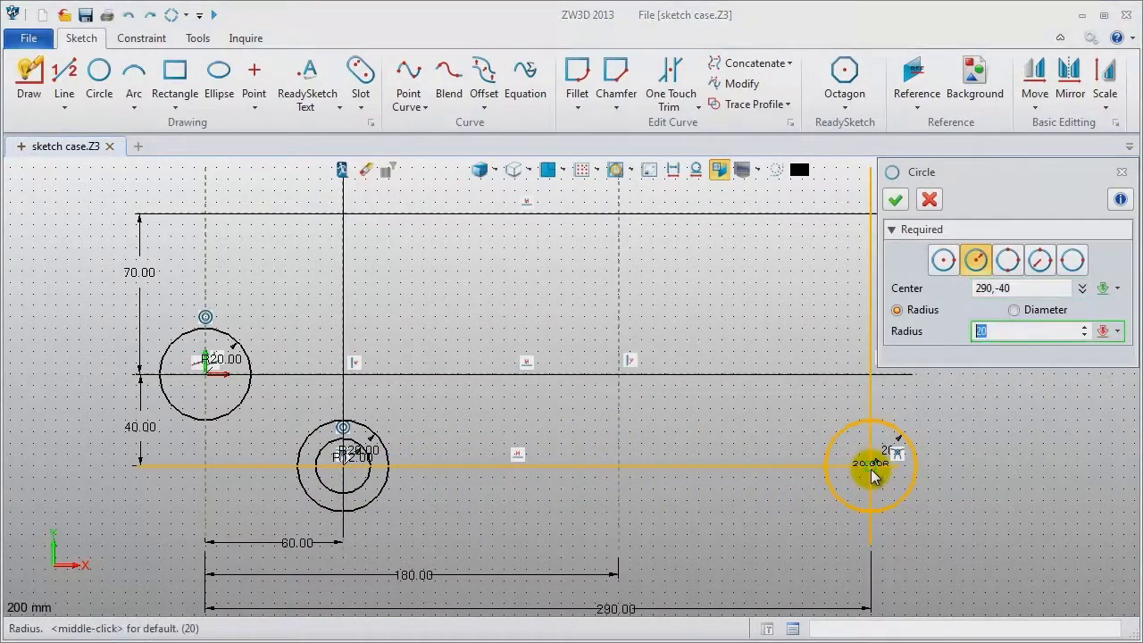
{"action": "key", "text": "Return"}
{"action": "middle_click", "coordinate": [872, 475]}
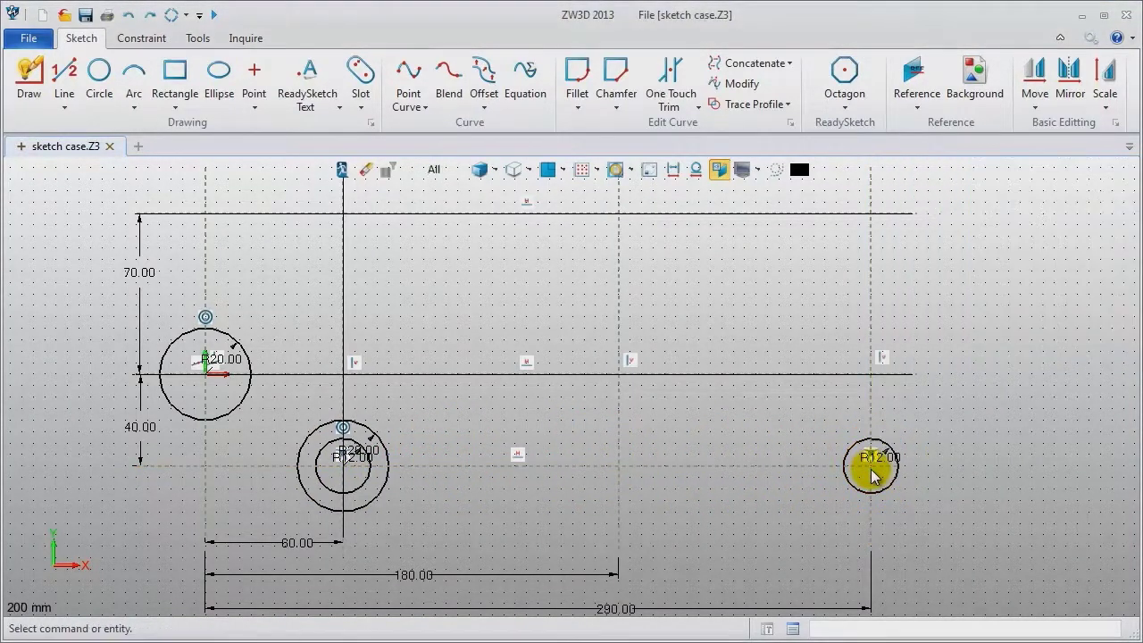
{"action": "middle_click", "coordinate": [873, 475]}
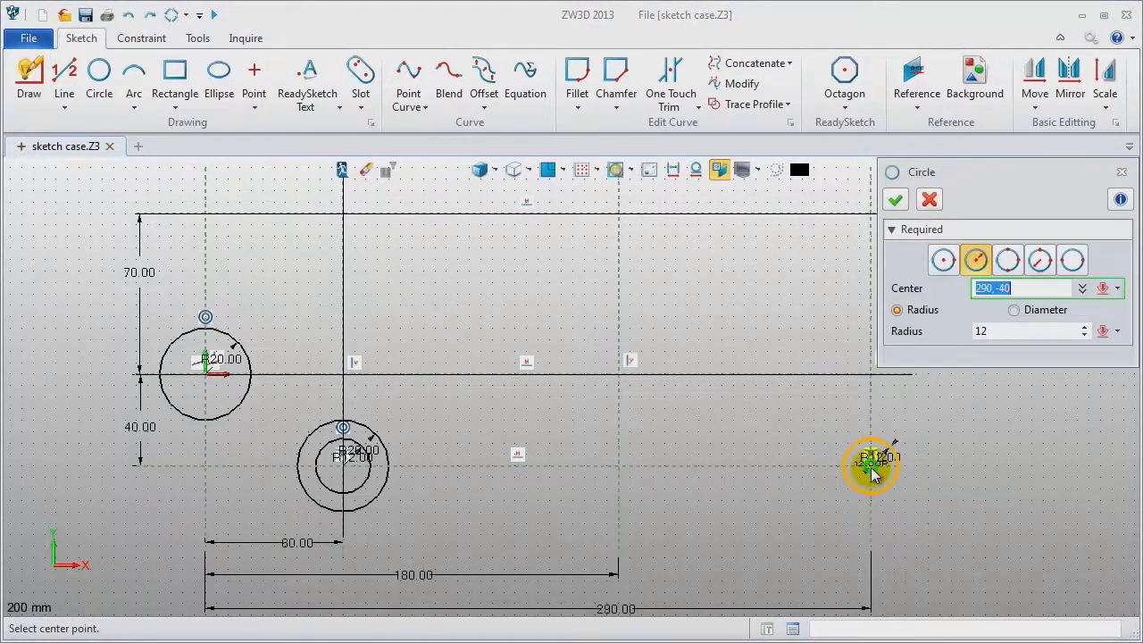
{"action": "left_click", "coordinate": [871, 468]}
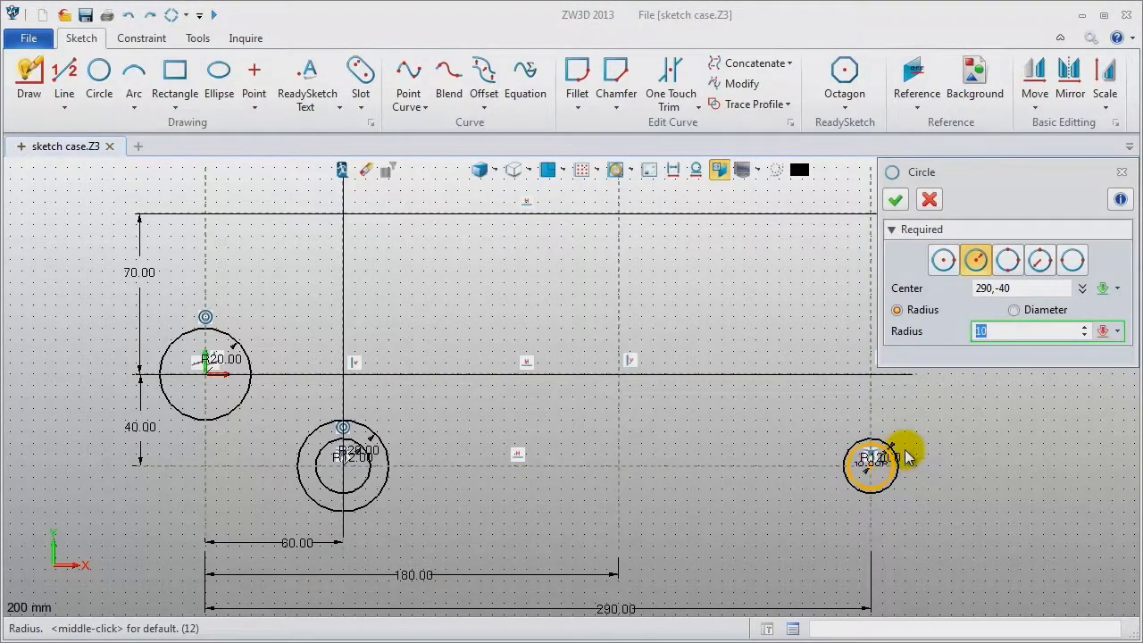
{"action": "type", "text": "24"}
{"action": "key", "text": "Return"}
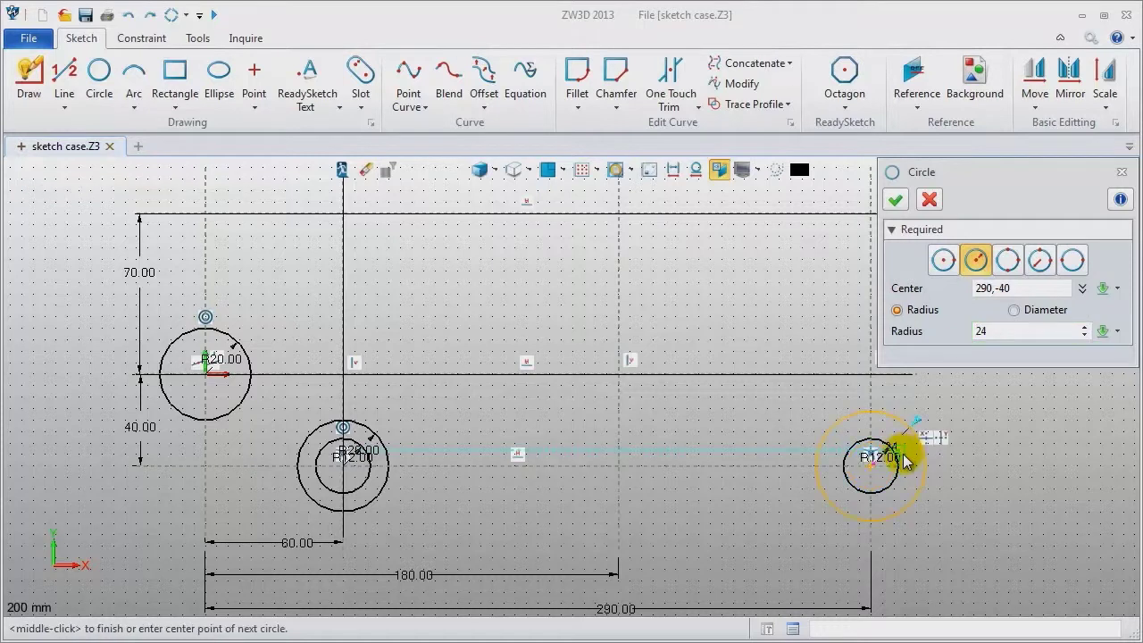
{"action": "middle_click", "coordinate": [960, 475]}
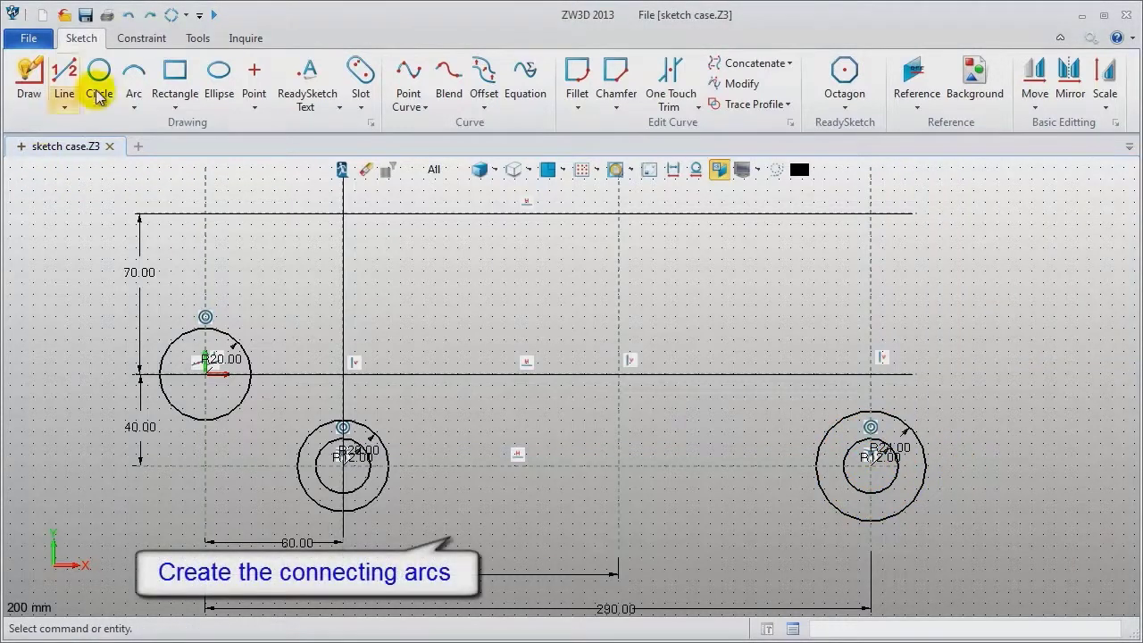
Draw an R40 arc centred at 0,0, starting at 103° with a 168° sweep.
{"action": "left_click", "coordinate": [132, 79]}
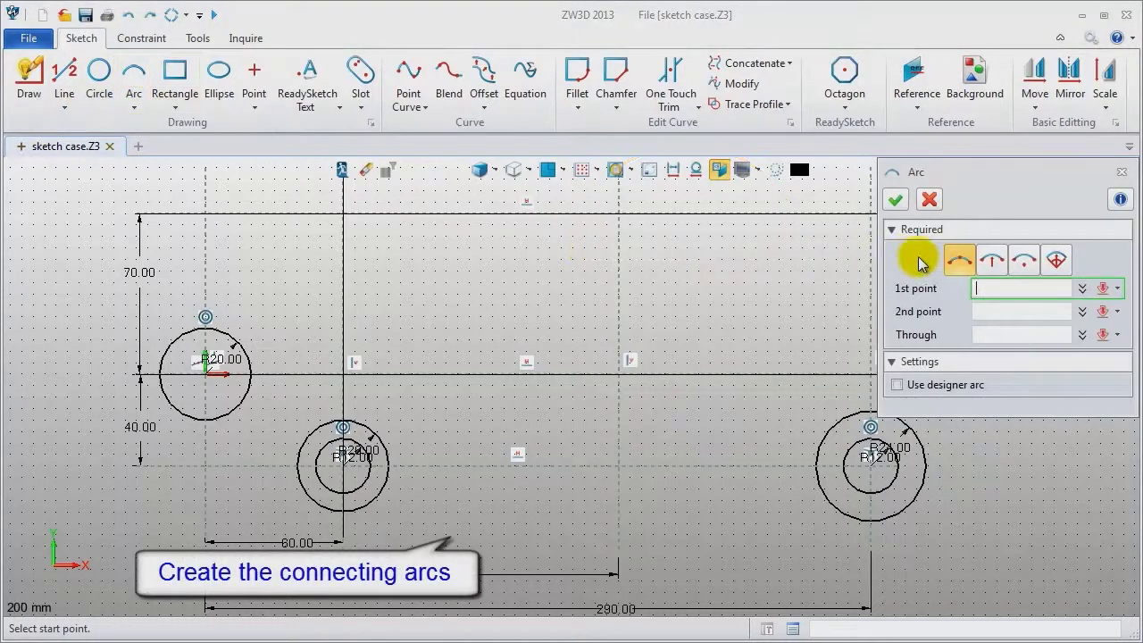
{"action": "left_click", "coordinate": [1059, 262]}
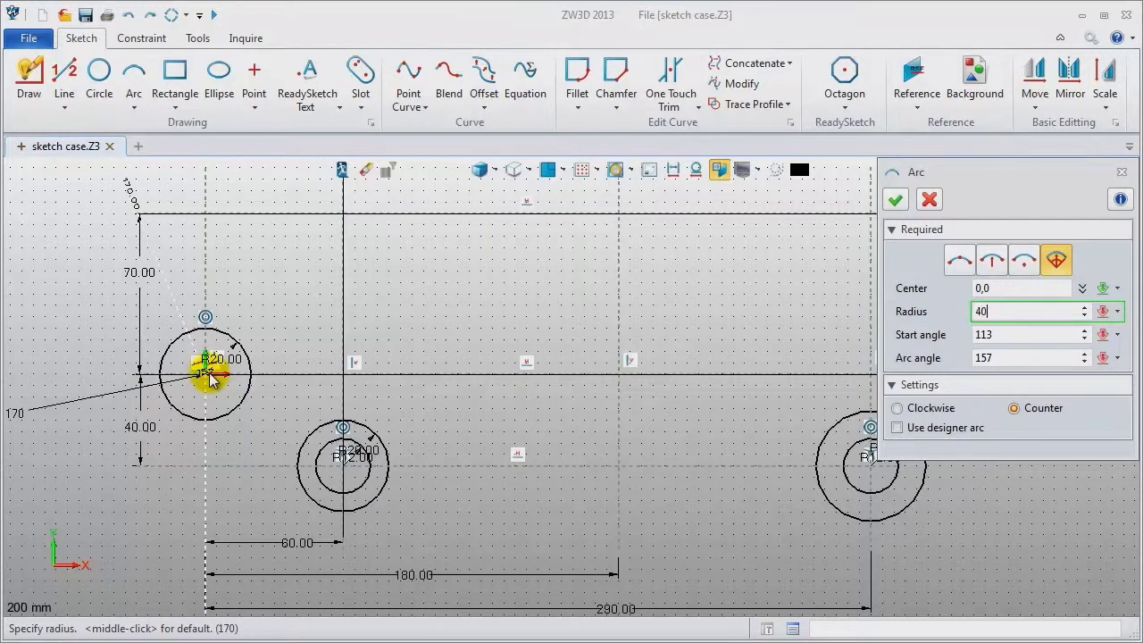
{"action": "key", "text": "Return"}
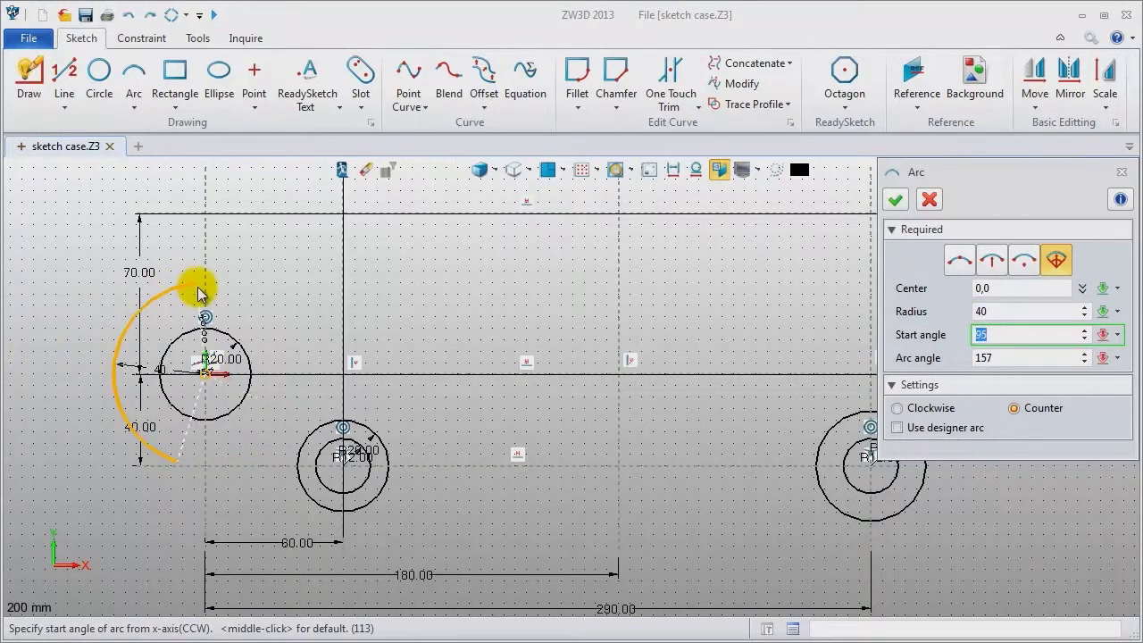
{"action": "left_click", "coordinate": [188, 295]}
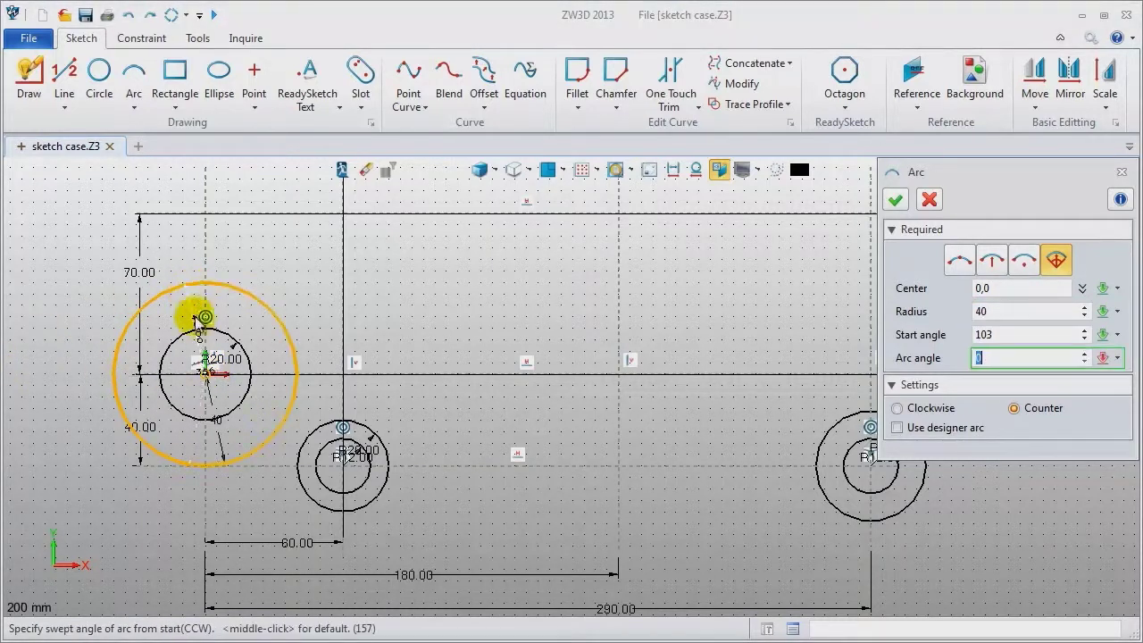
{"action": "left_click", "coordinate": [206, 470]}
{"action": "middle_click", "coordinate": [241, 498]}
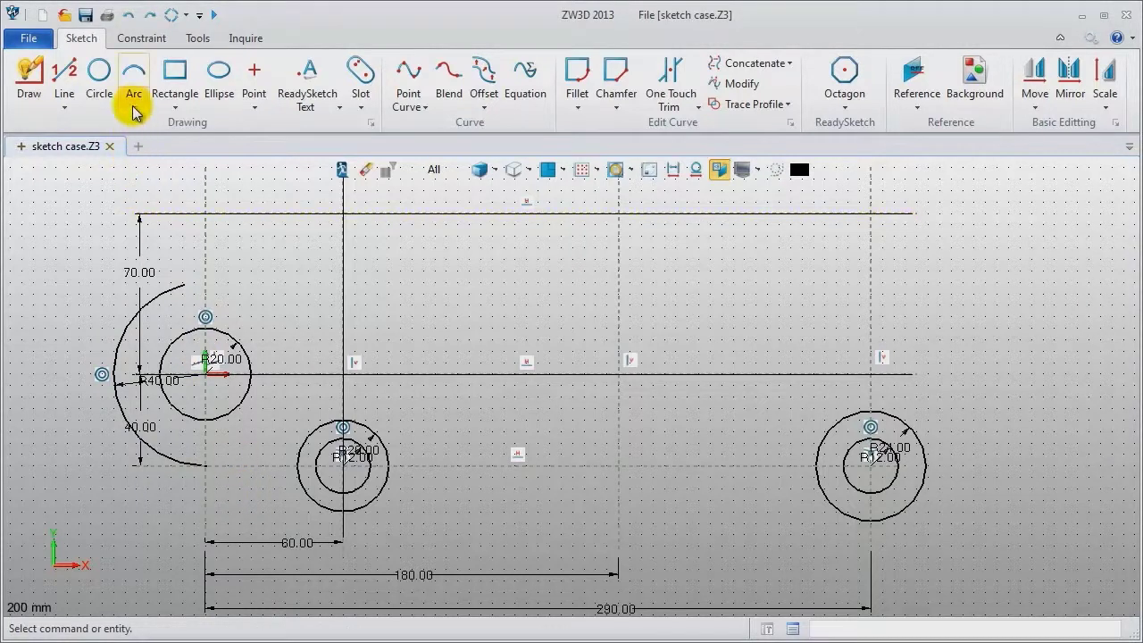
Draw a three-point arc over the top from the R40 arc's upper end to the R24 circle.
{"action": "left_click", "coordinate": [133, 77]}
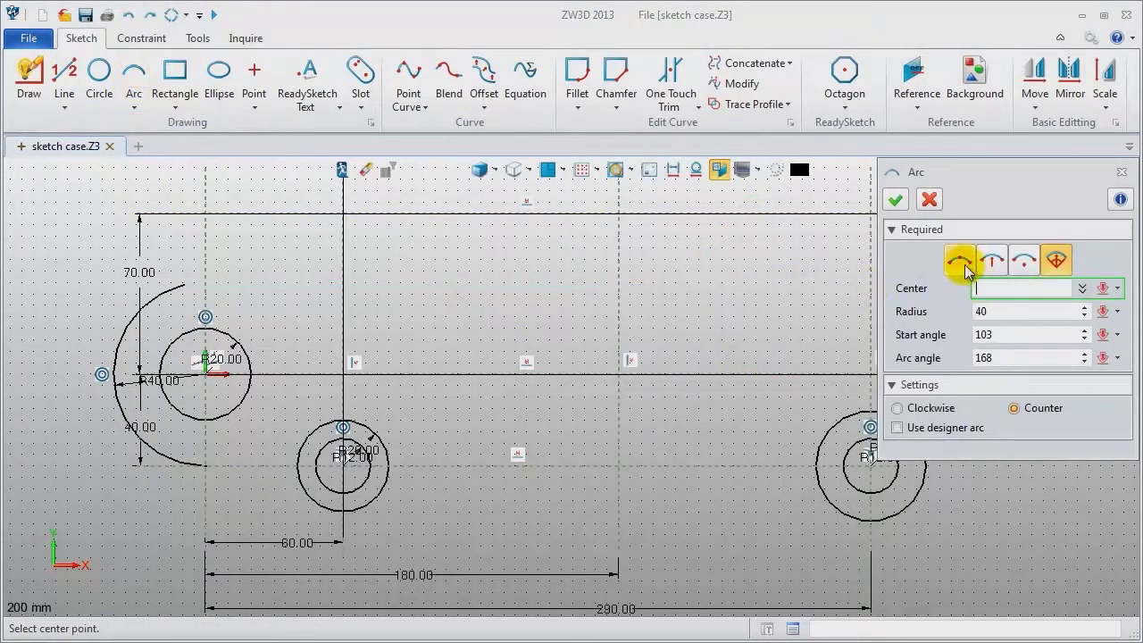
{"action": "left_click", "coordinate": [962, 262]}
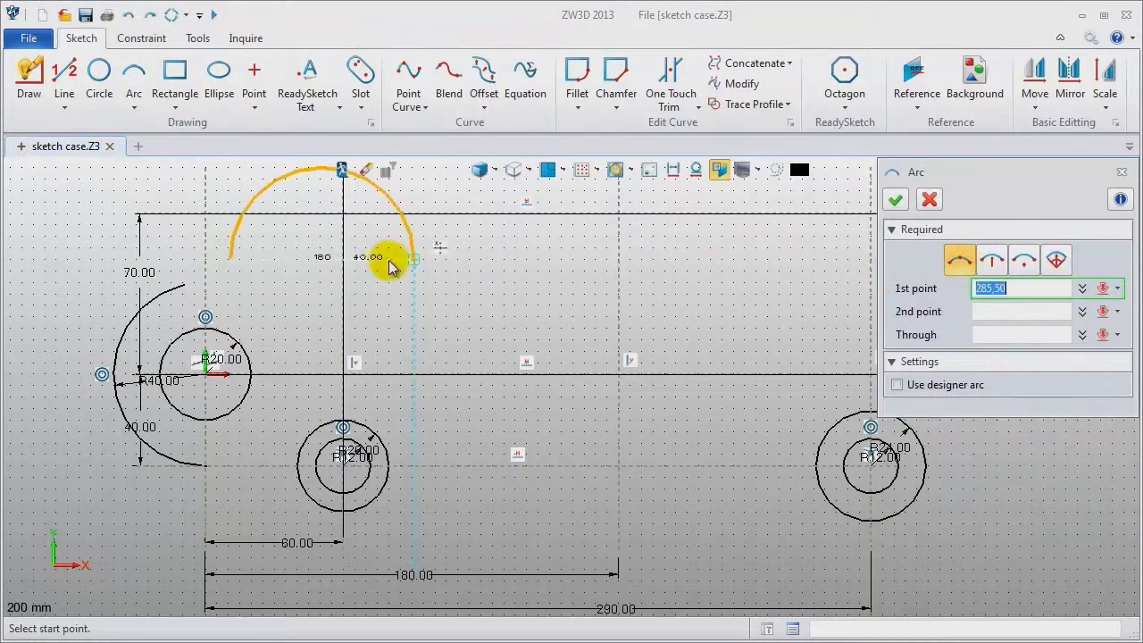
{"action": "left_click", "coordinate": [183, 285]}
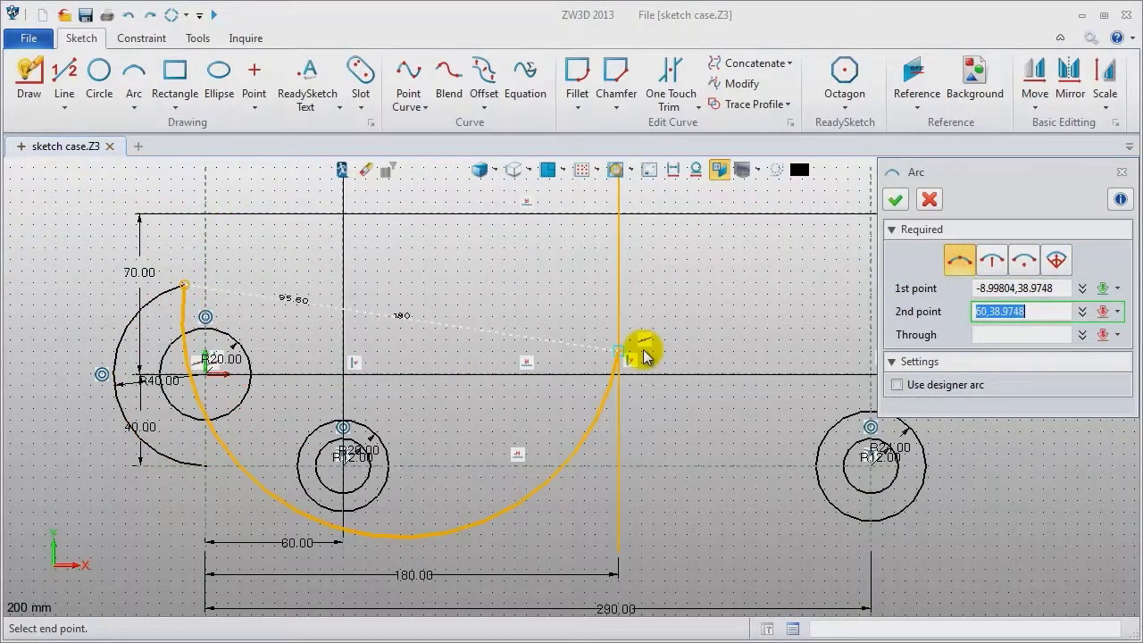
{"action": "left_click", "coordinate": [909, 429]}
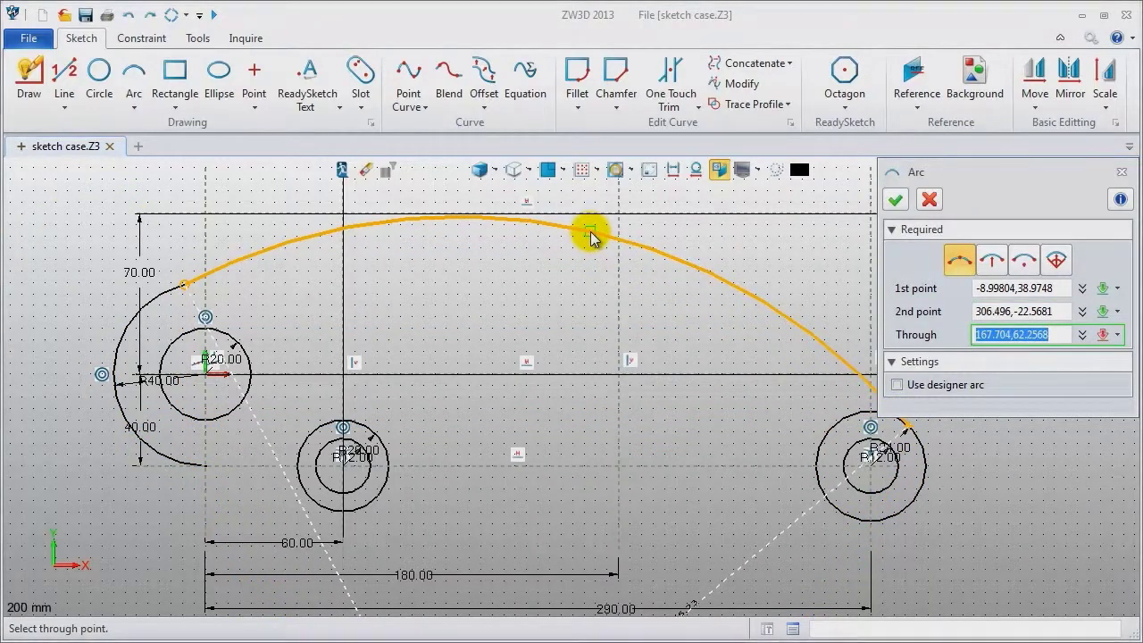
{"action": "left_click", "coordinate": [592, 236]}
{"action": "right_click_drag", "start_coordinate": [542, 262], "coordinate": [470, 255]}
{"action": "middle_click", "coordinate": [471, 262]}
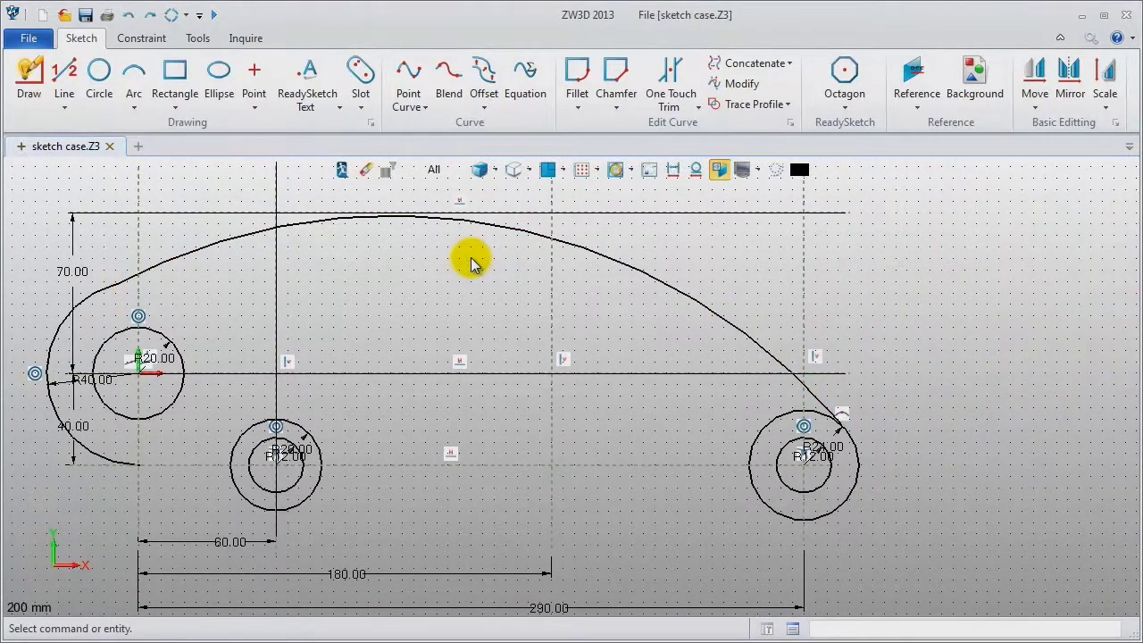
Draw a shallow arc from the R40 arc's lower end at 0,-40 to 48,-56.
{"action": "middle_click", "coordinate": [472, 262]}
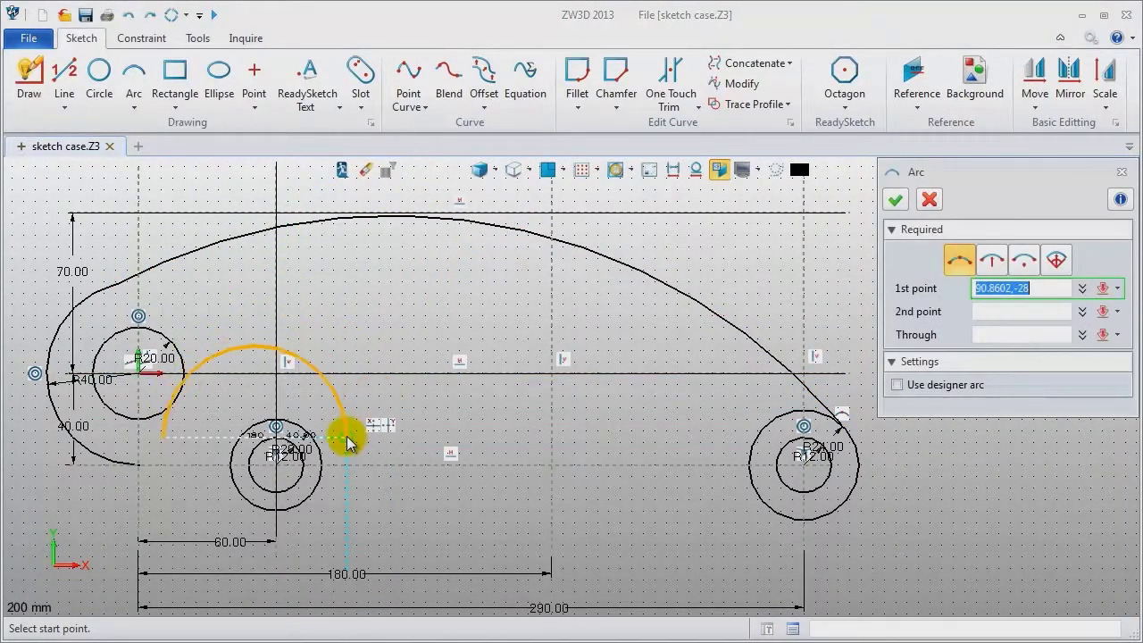
{"action": "left_click", "coordinate": [139, 465]}
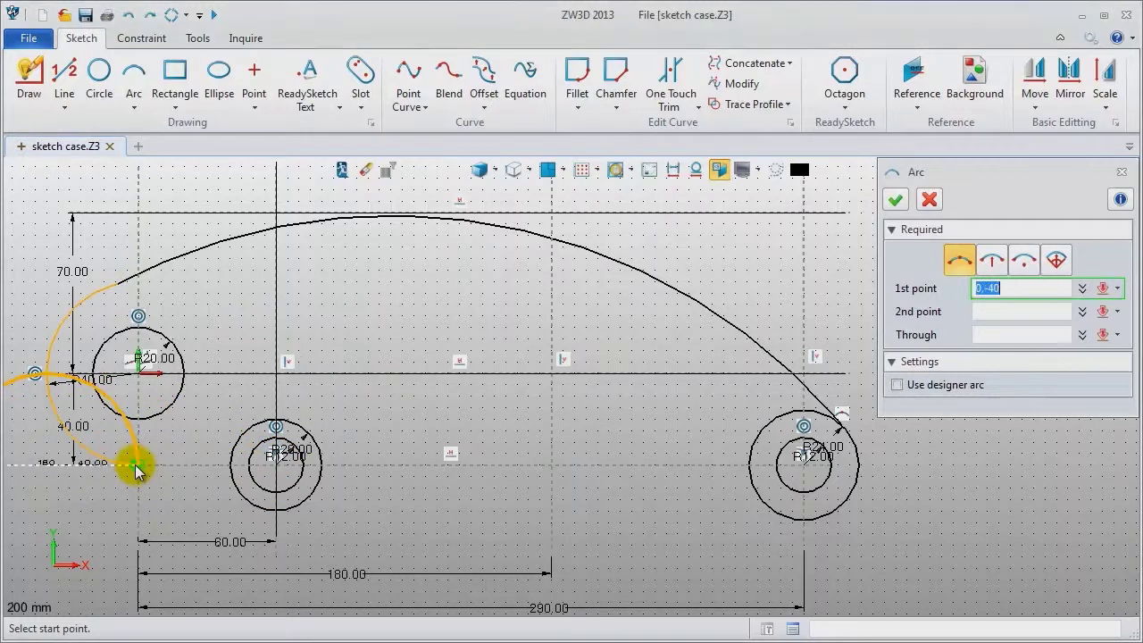
{"action": "left_click", "coordinate": [249, 502]}
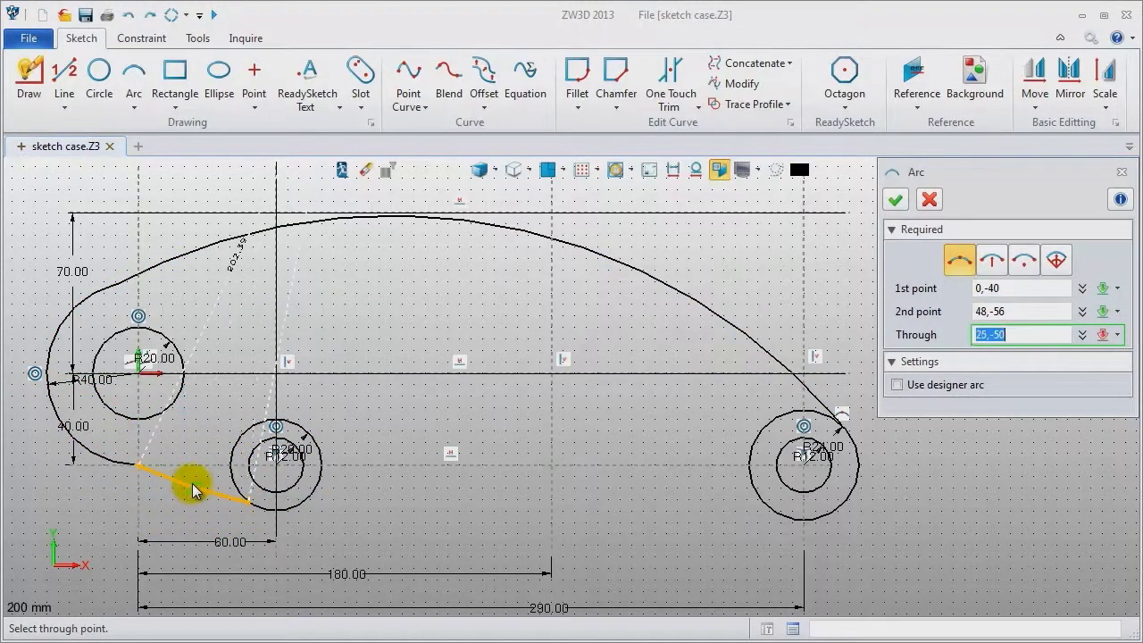
{"action": "left_click", "coordinate": [196, 487]}
{"action": "middle_click", "coordinate": [196, 493]}
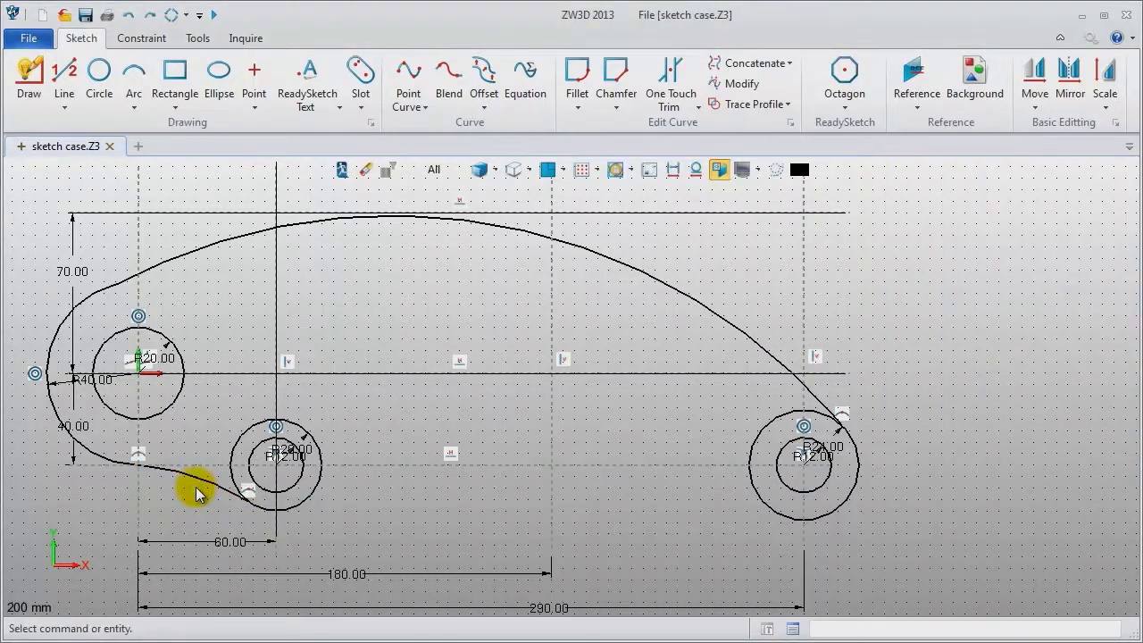
{"action": "middle_click", "coordinate": [196, 493]}
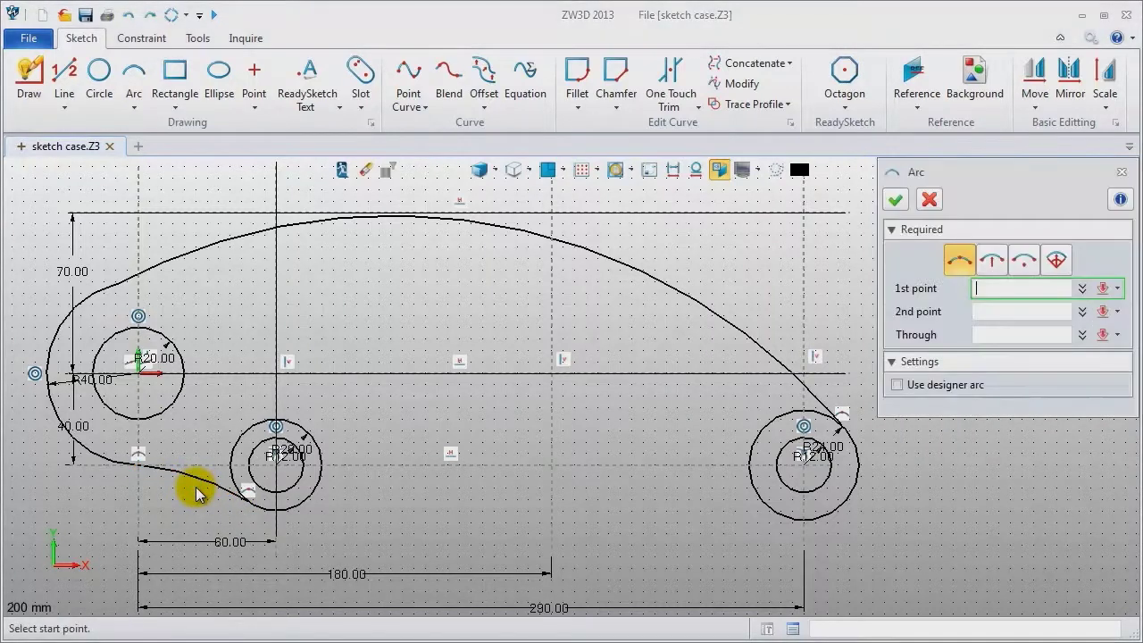
Draw a two-point R170 arc between the middle and right circles, beneath the top arc.
{"action": "left_click", "coordinate": [396, 429]}
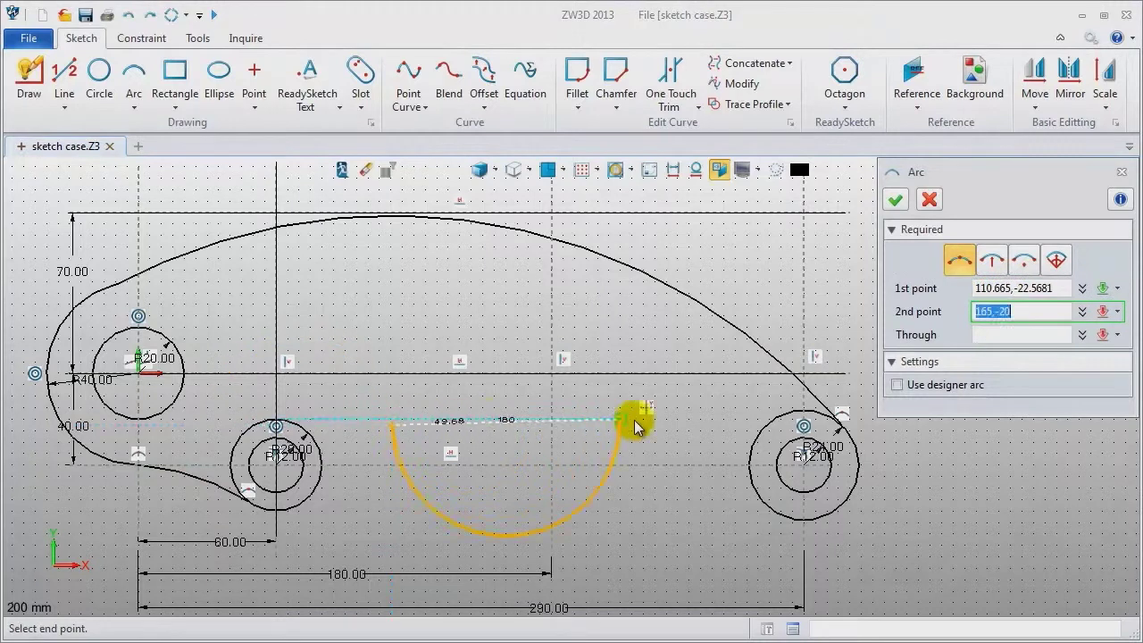
{"action": "left_click", "coordinate": [994, 260]}
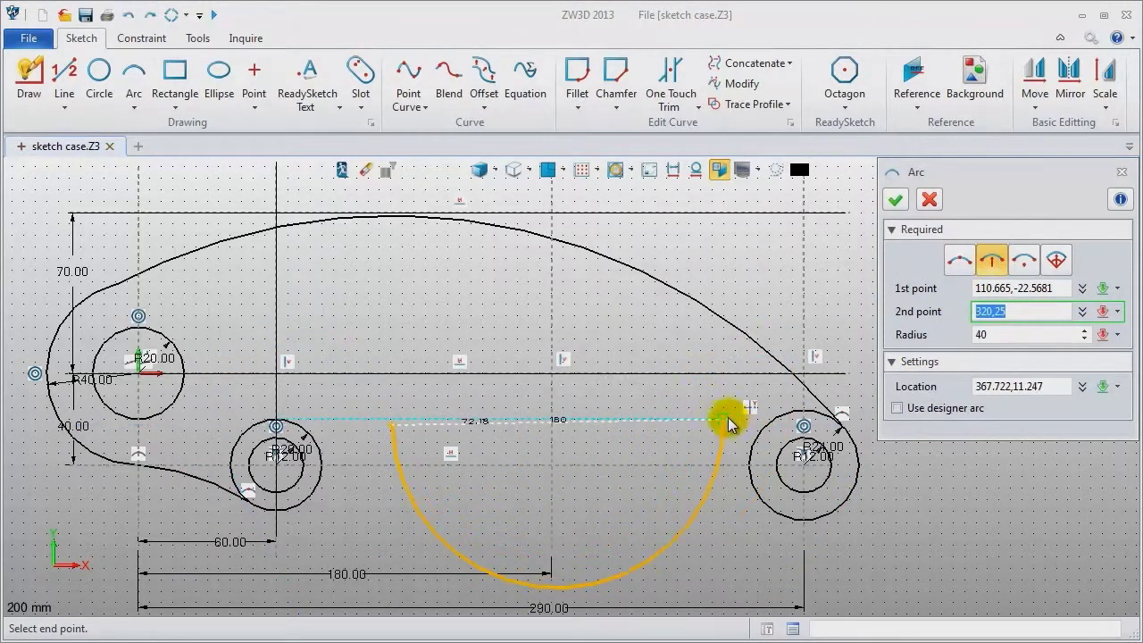
{"action": "left_click", "coordinate": [690, 426]}
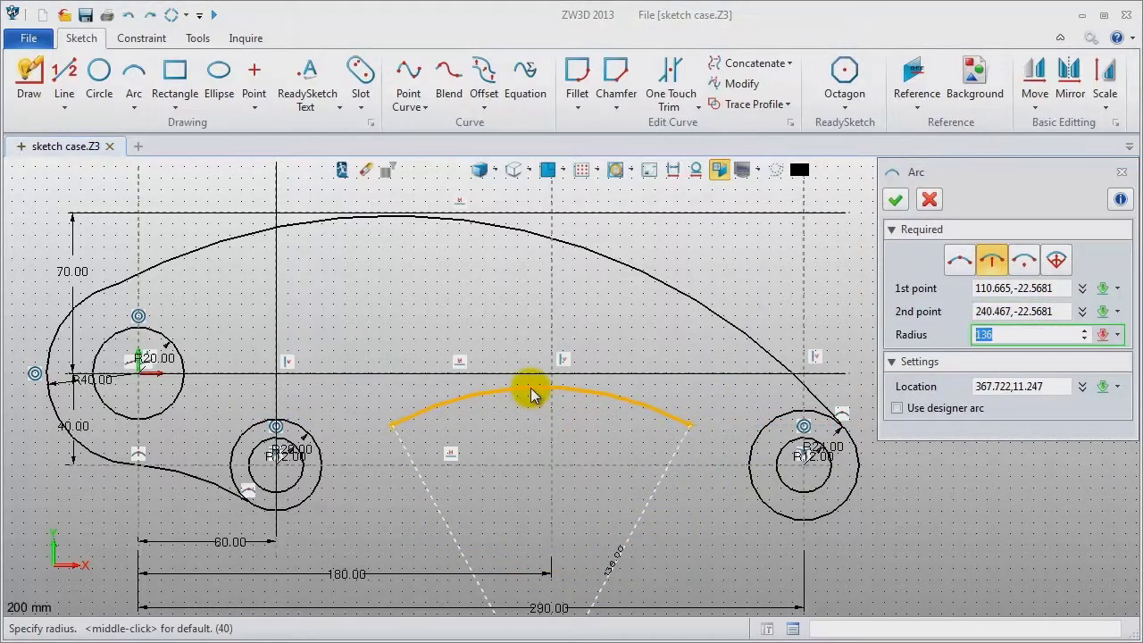
{"action": "type", "text": "170"}
{"action": "key", "text": "Return"}
{"action": "middle_click", "coordinate": [515, 418]}
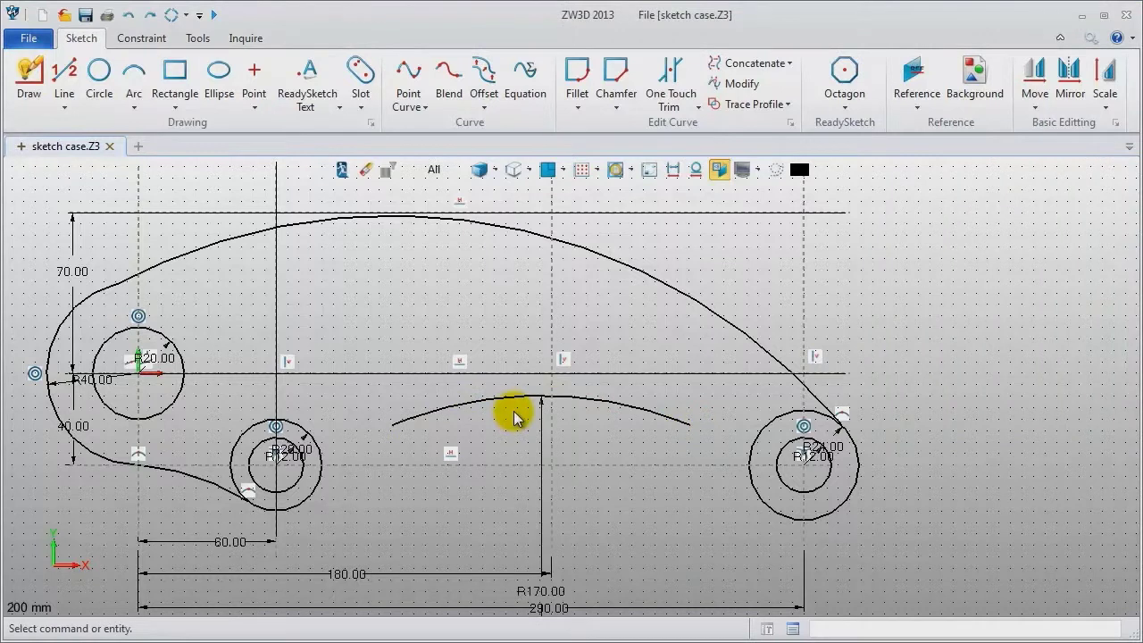
Draw a three-point arc from the R170 arc's right end to the right R24 circle.
{"action": "middle_click", "coordinate": [605, 425]}
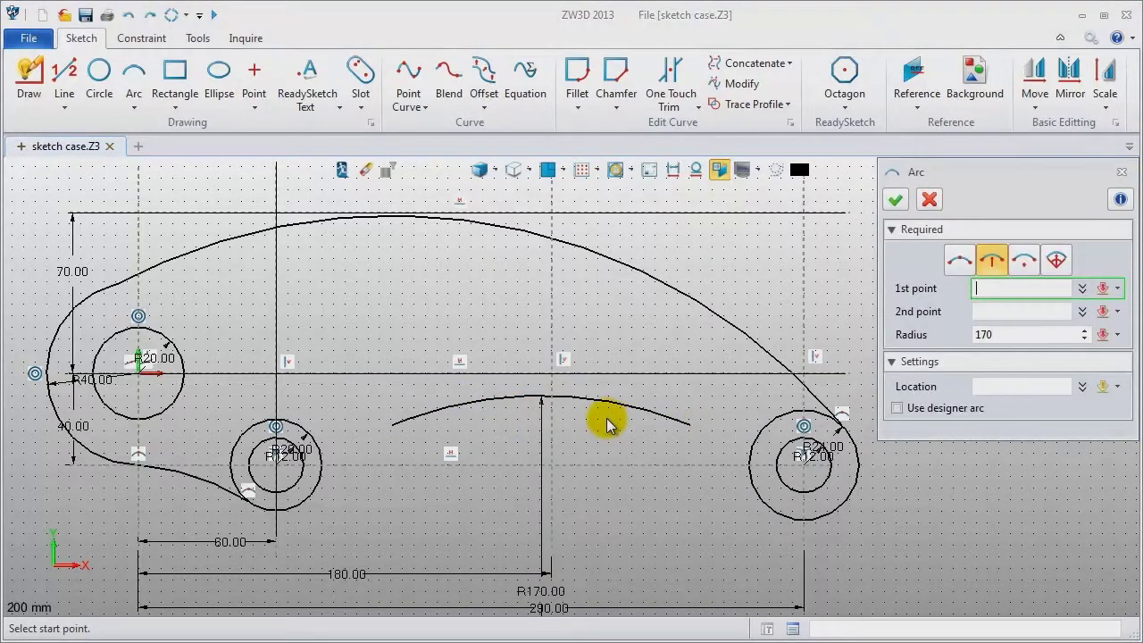
{"action": "left_click", "coordinate": [969, 259]}
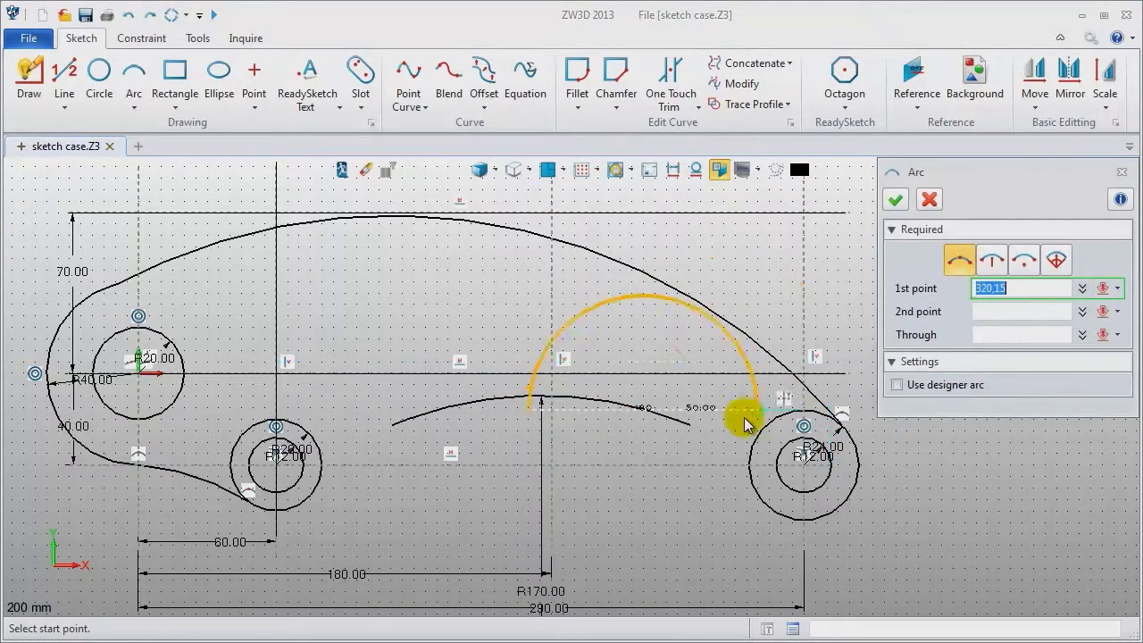
{"action": "left_click", "coordinate": [688, 426]}
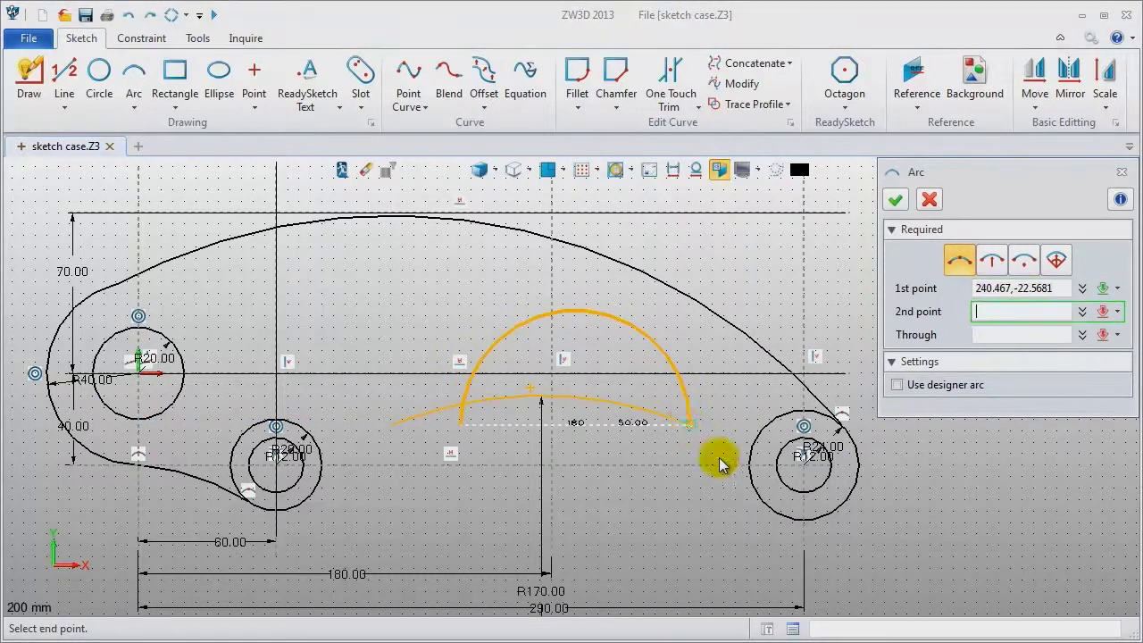
{"action": "left_click", "coordinate": [751, 487]}
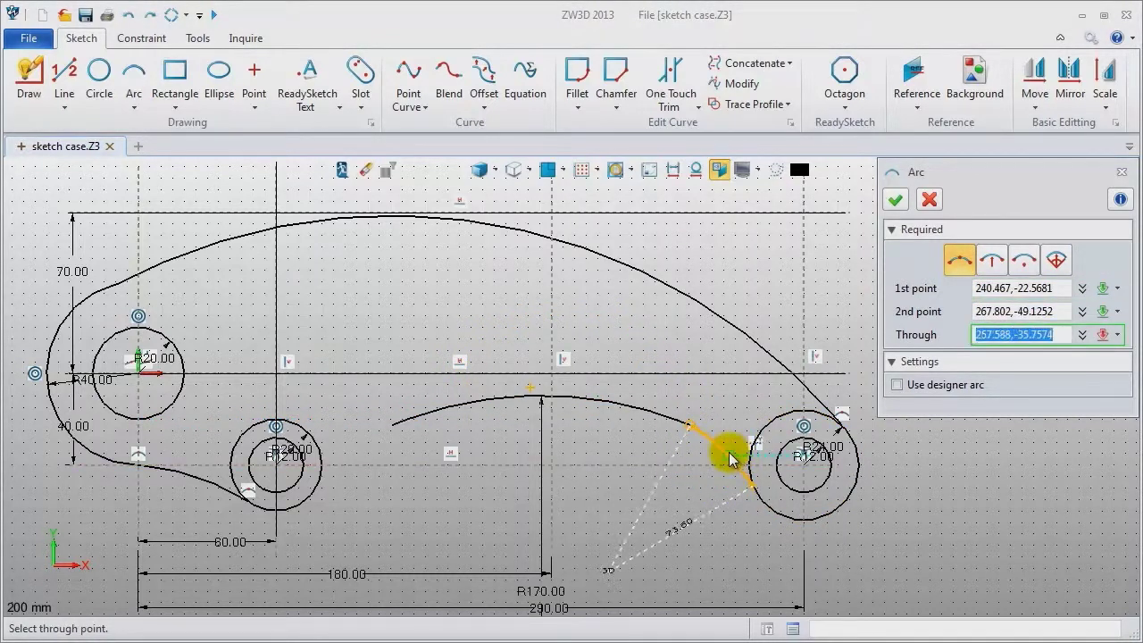
{"action": "left_click", "coordinate": [730, 459]}
{"action": "middle_click", "coordinate": [658, 454]}
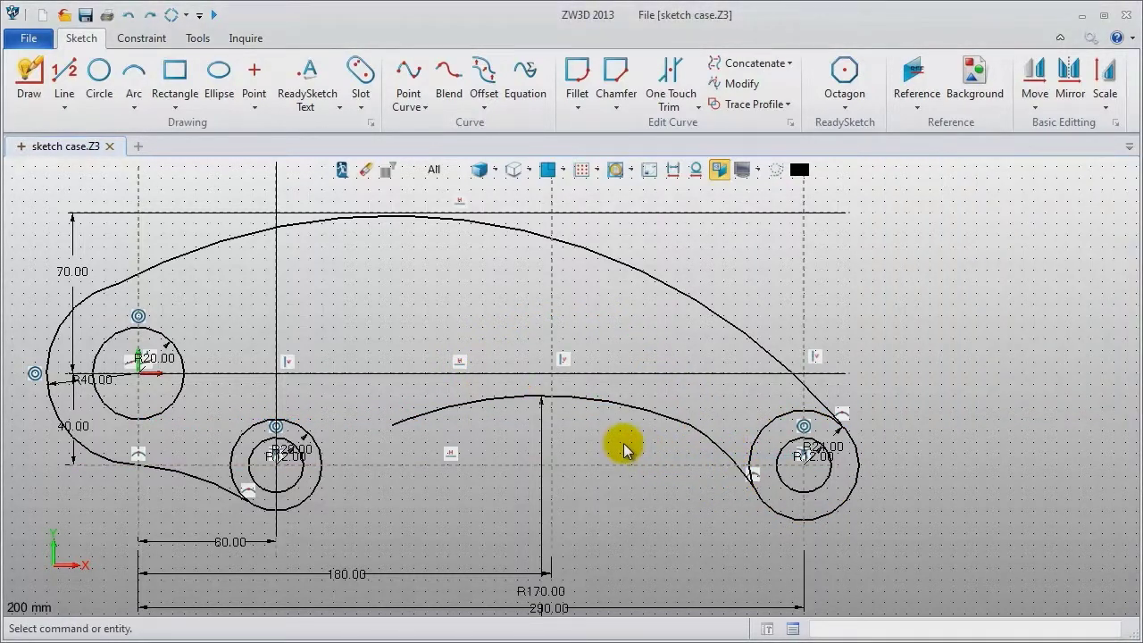
Draw a second three-point arc from the R170 arc's left end to the middle R20 circle.
{"action": "middle_click", "coordinate": [621, 450]}
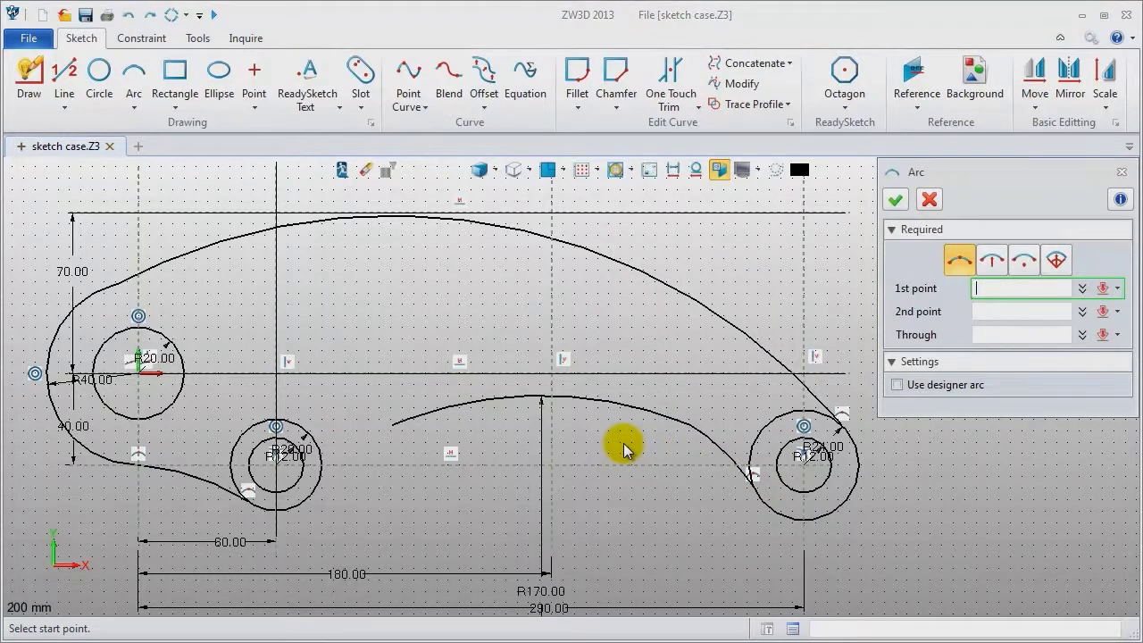
{"action": "left_click", "coordinate": [394, 428]}
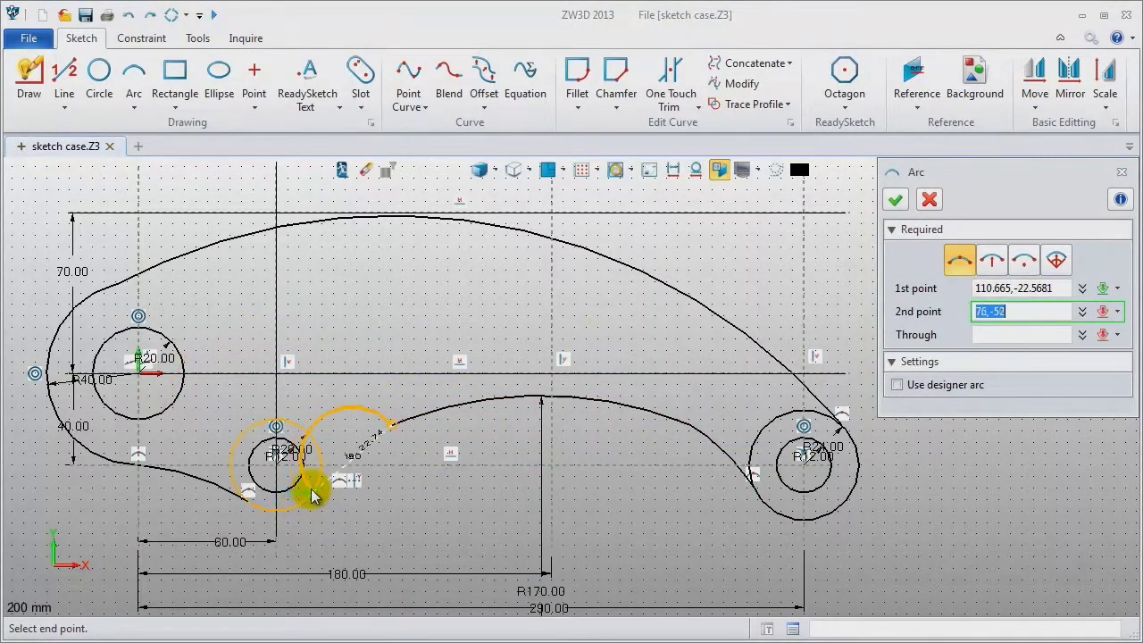
{"action": "left_click", "coordinate": [308, 489]}
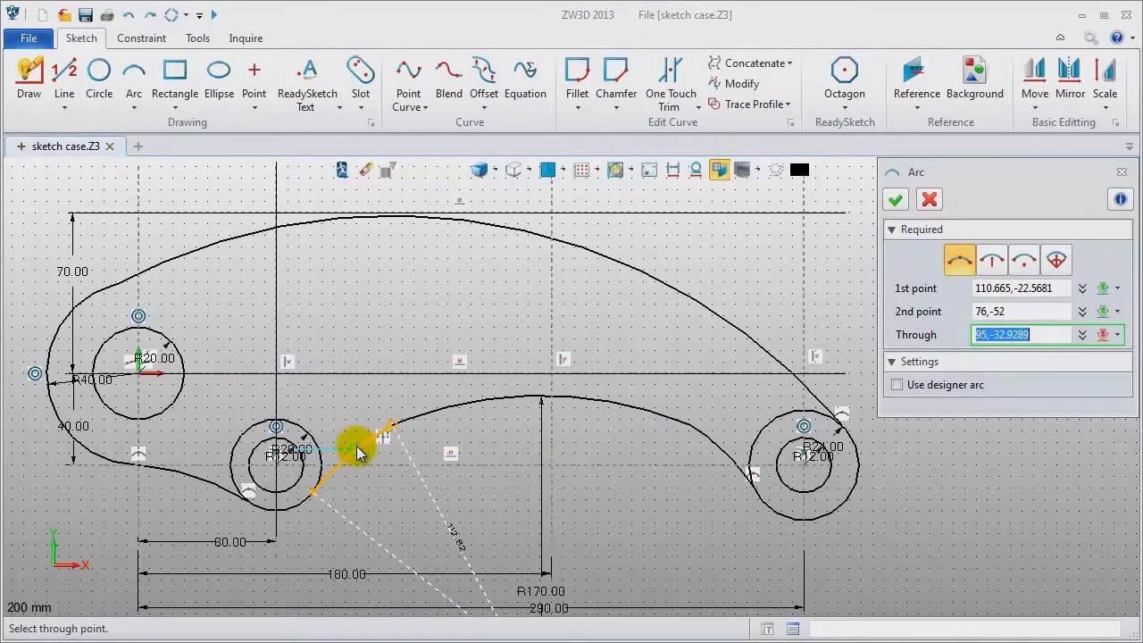
{"action": "left_click", "coordinate": [353, 448]}
{"action": "middle_click", "coordinate": [345, 420]}
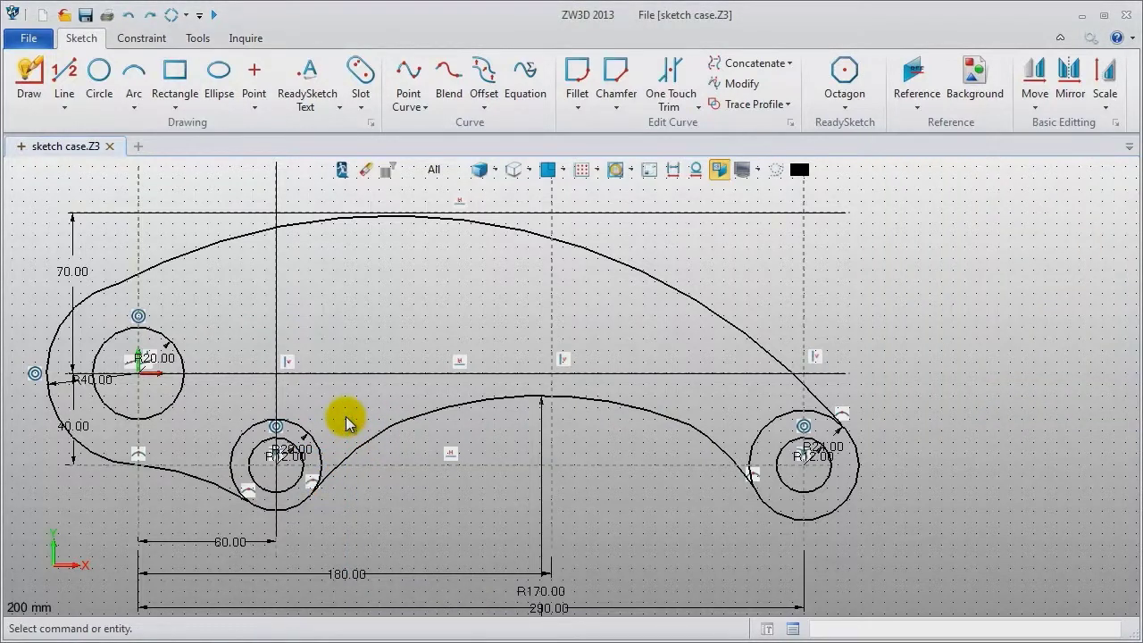
{"action": "left_click", "coordinate": [700, 108]}
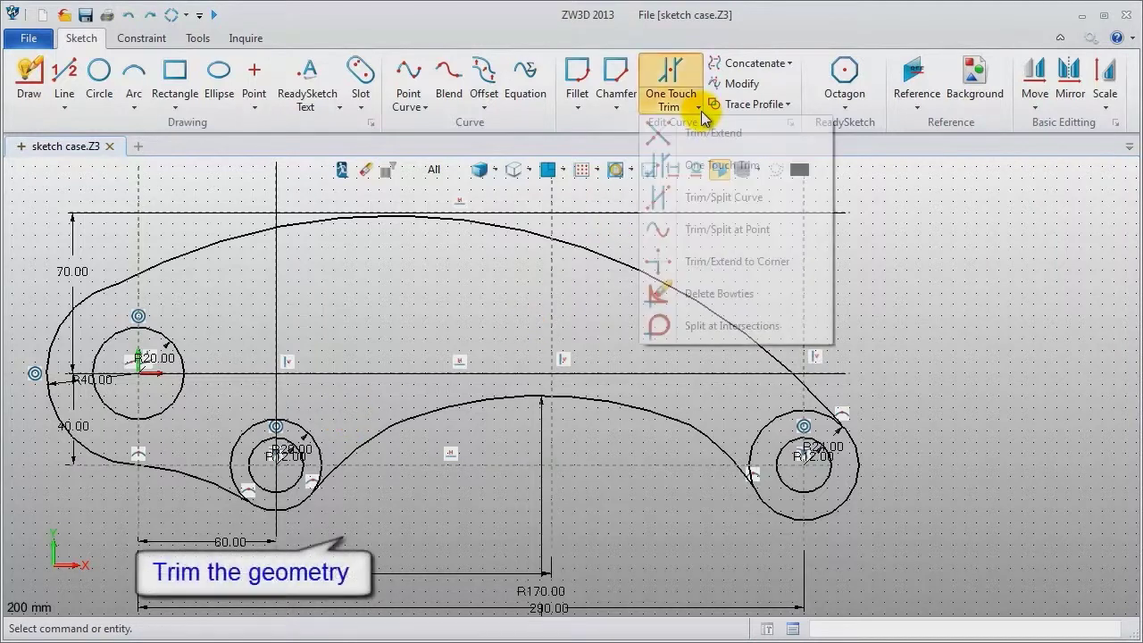
One-touch trim the inner pieces of the R24 and R20 circles and the leftover arc piece.
{"action": "left_click", "coordinate": [714, 166]}
{"action": "left_click", "coordinate": [763, 427]}
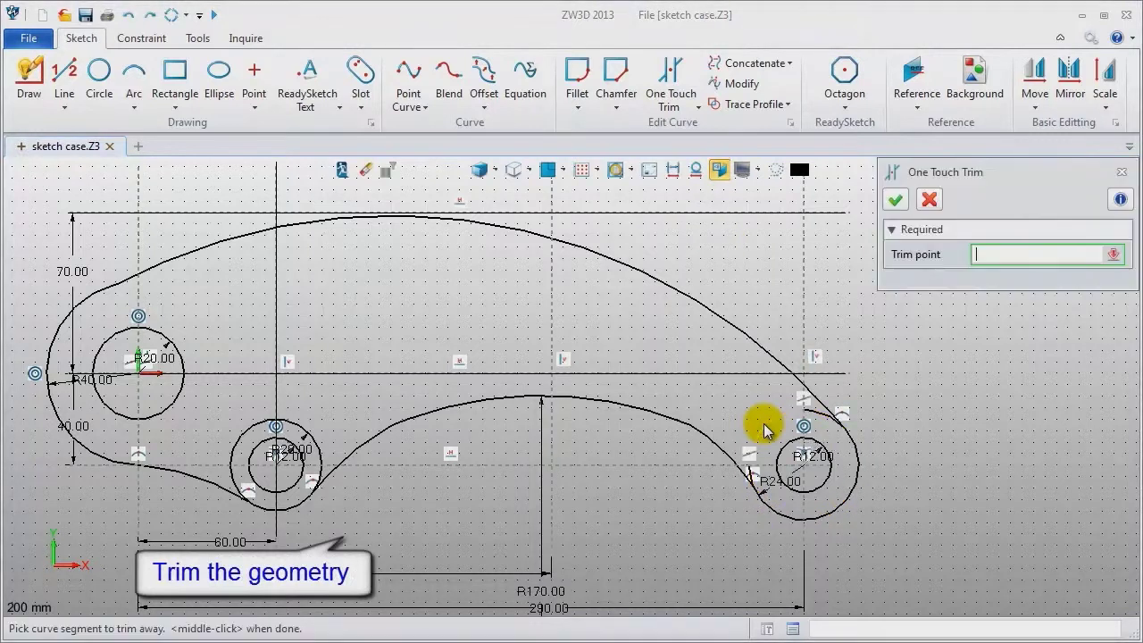
{"action": "left_click", "coordinate": [813, 413]}
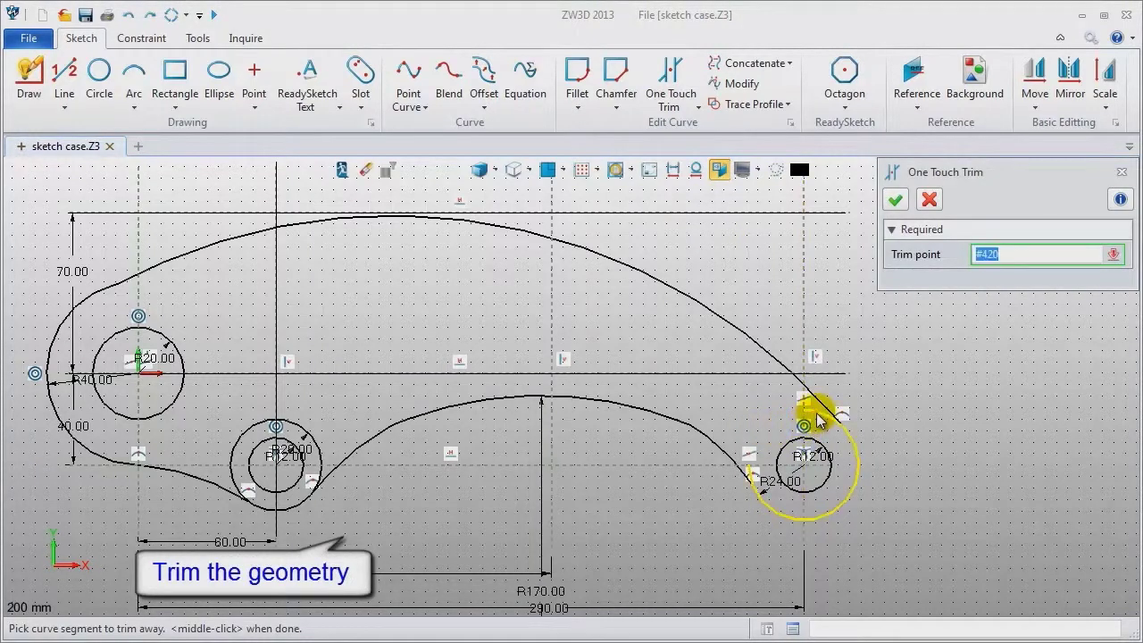
{"action": "left_click", "coordinate": [743, 465]}
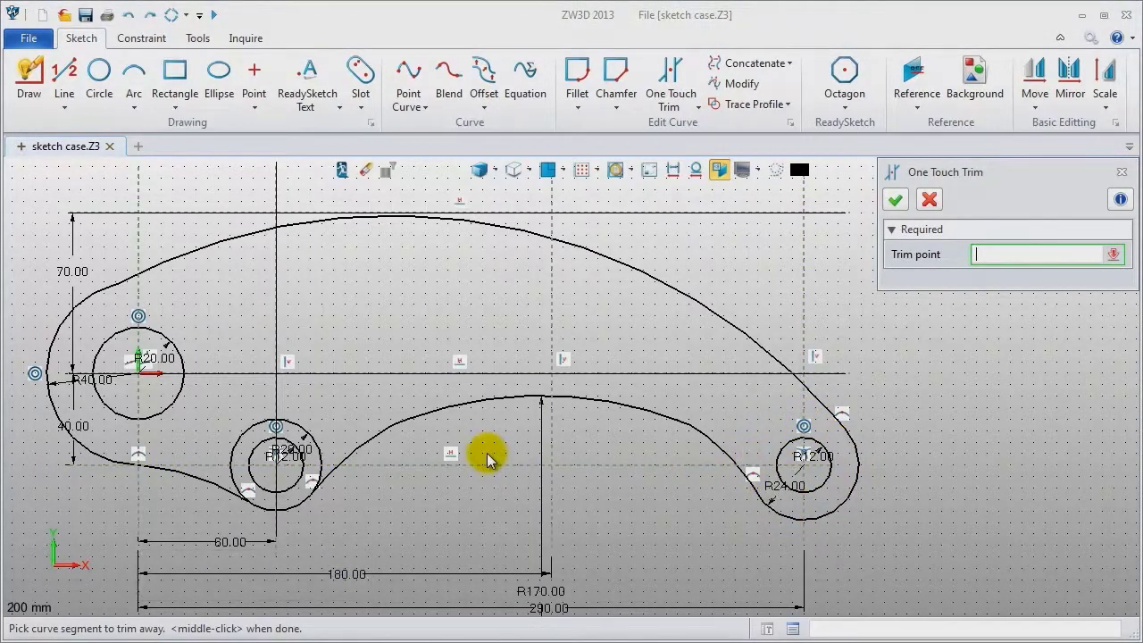
{"action": "left_click", "coordinate": [318, 471]}
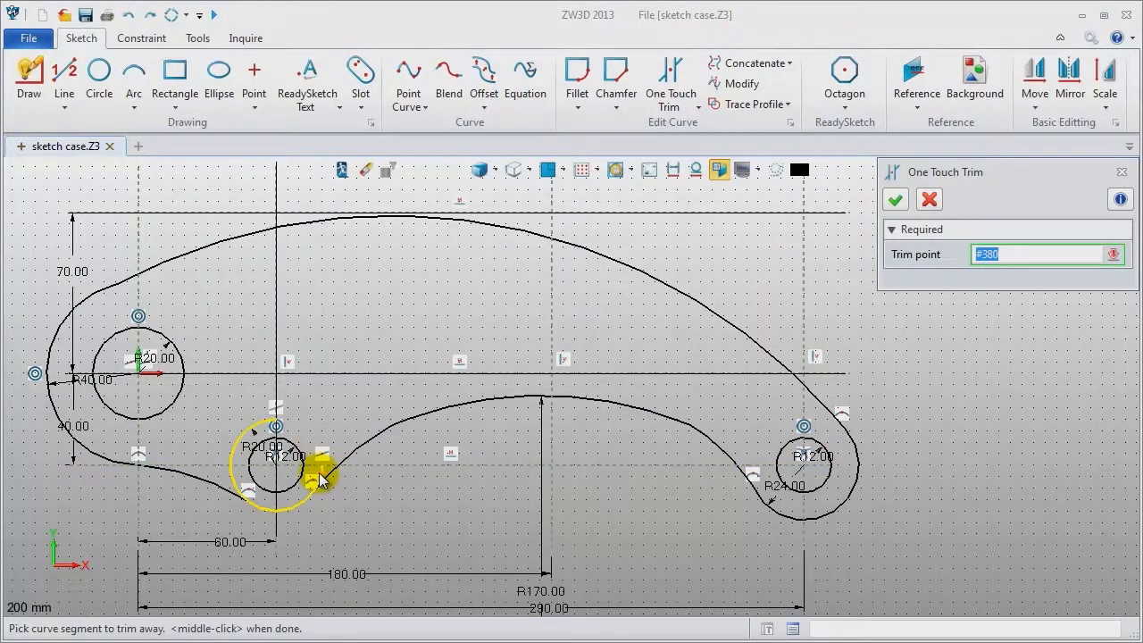
{"action": "left_click", "coordinate": [320, 478]}
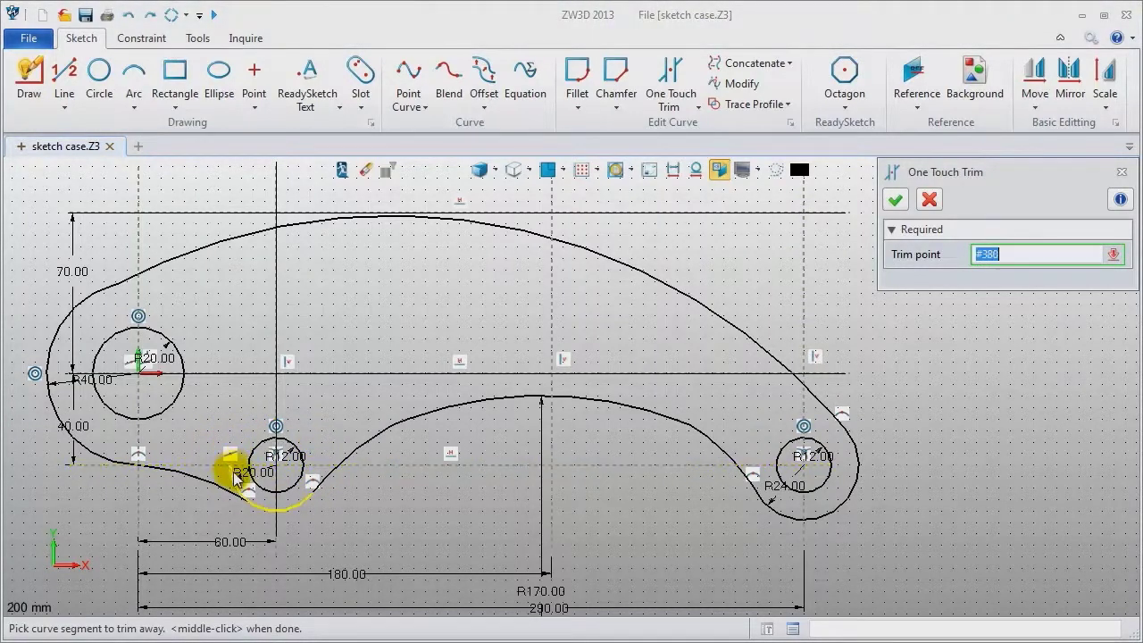
{"action": "left_click", "coordinate": [236, 478]}
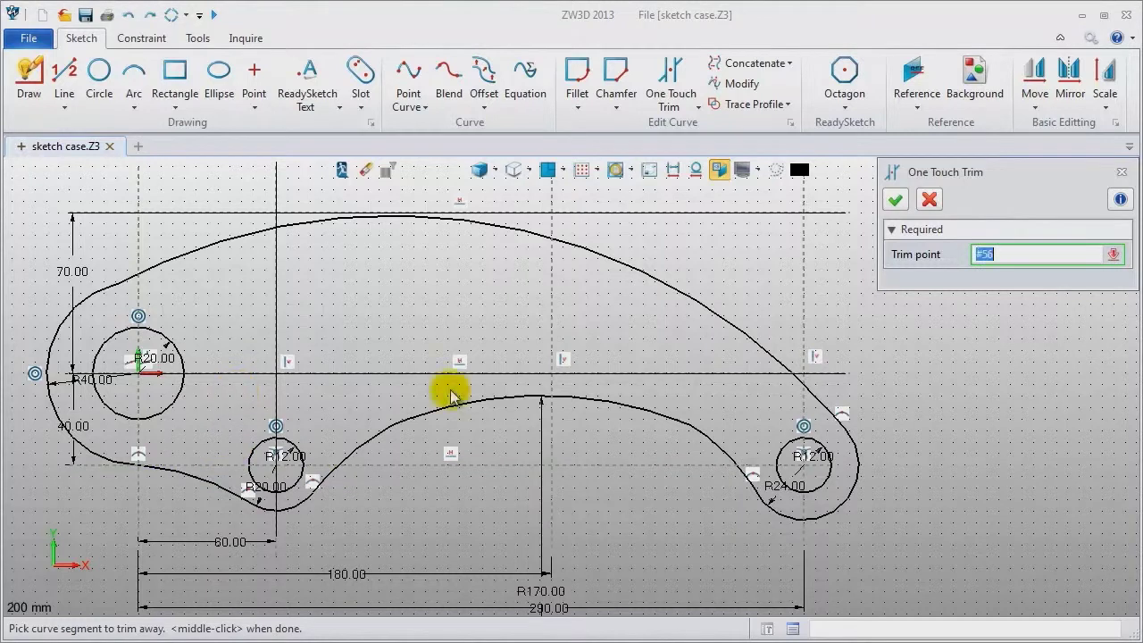
{"action": "left_click", "coordinate": [1122, 173]}
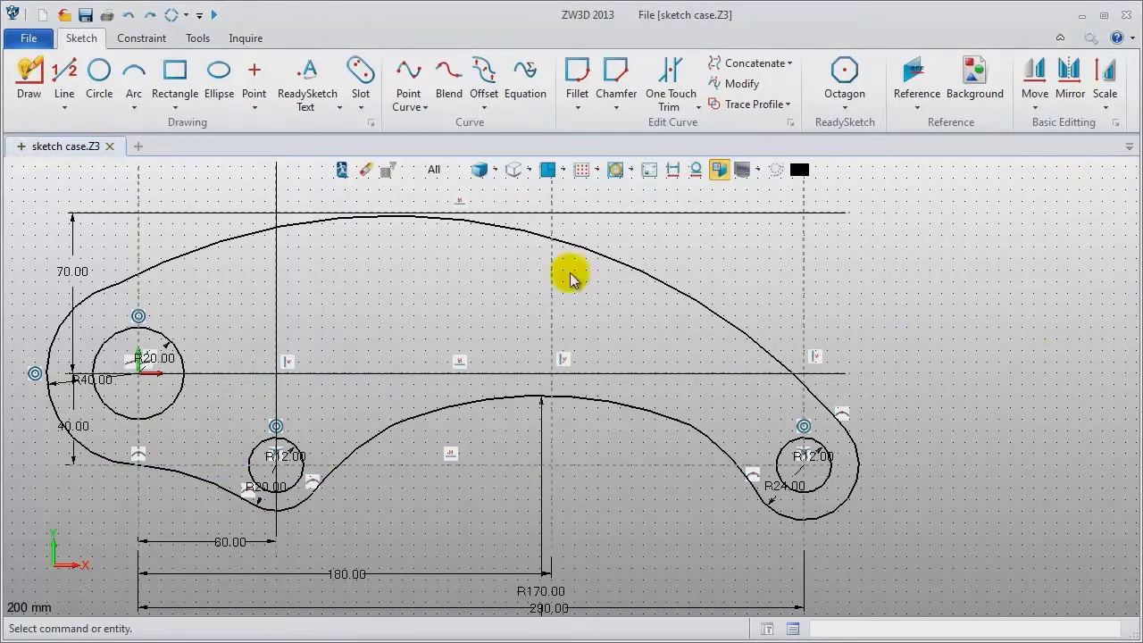
Make the left outer arc and the top arc tangent to their neighbouring upper curves.
{"action": "left_click", "coordinate": [141, 37]}
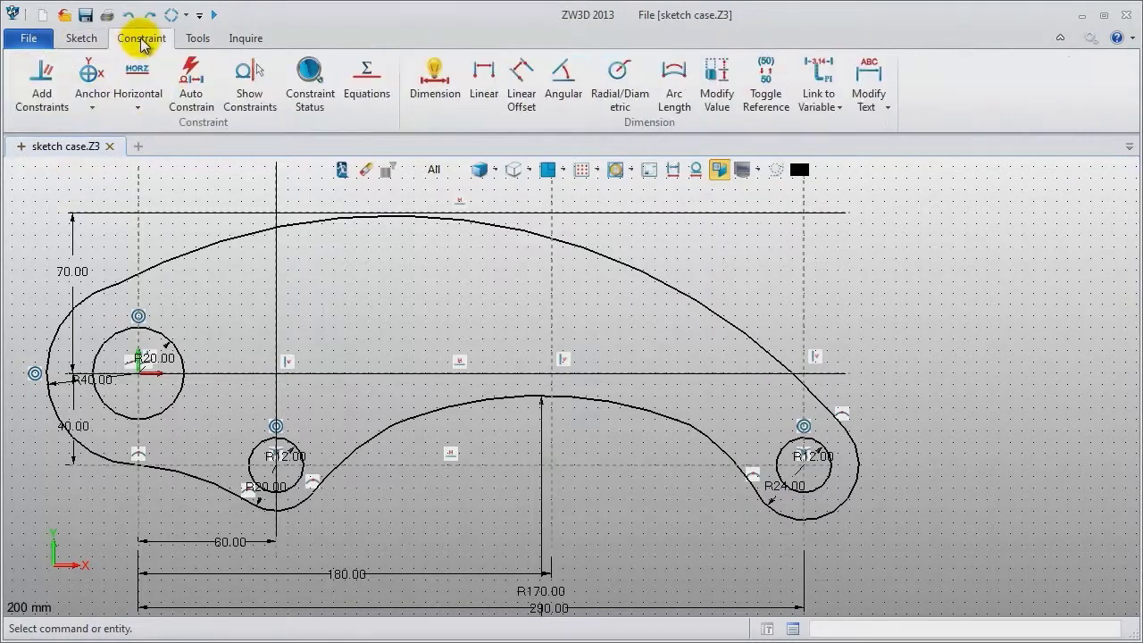
{"action": "left_click", "coordinate": [42, 82]}
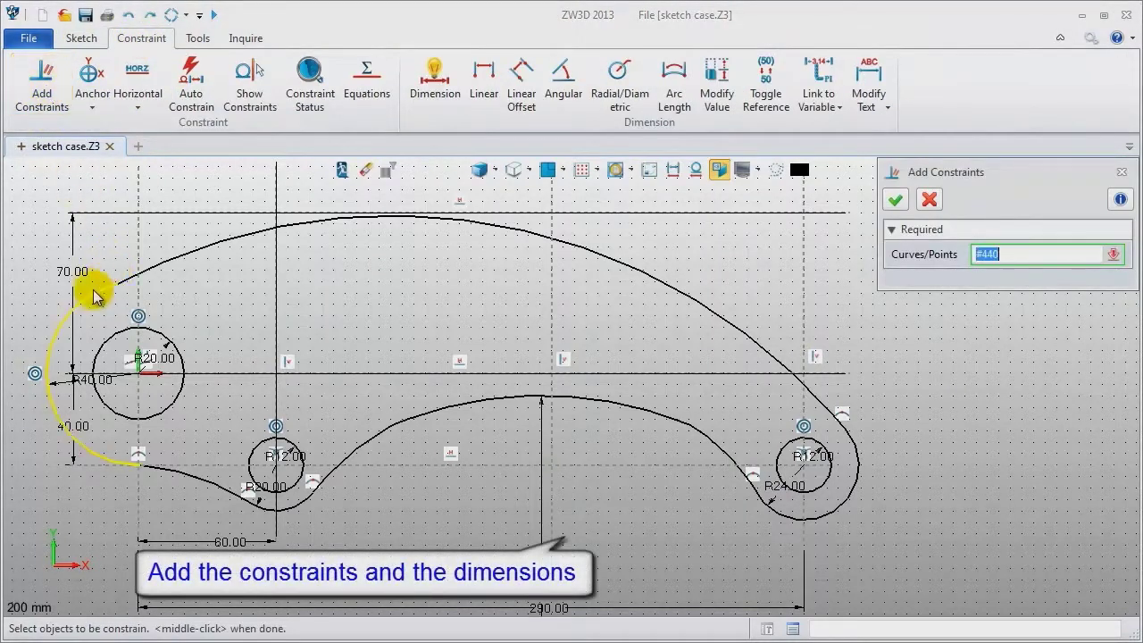
{"action": "left_click", "coordinate": [161, 266]}
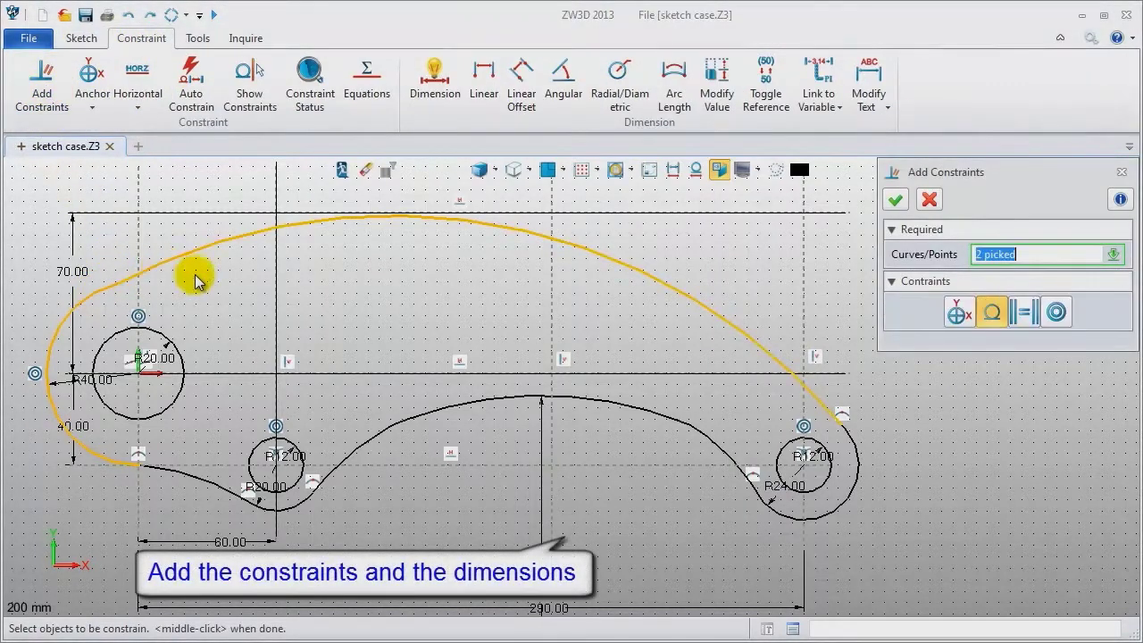
{"action": "middle_click", "coordinate": [247, 284]}
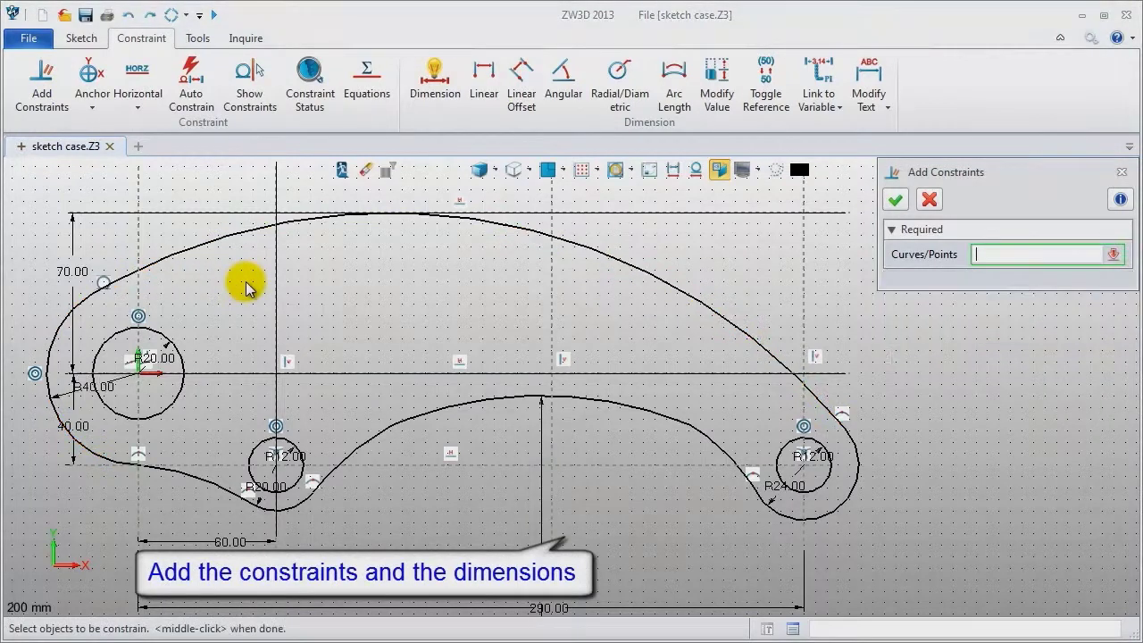
{"action": "left_click", "coordinate": [512, 229]}
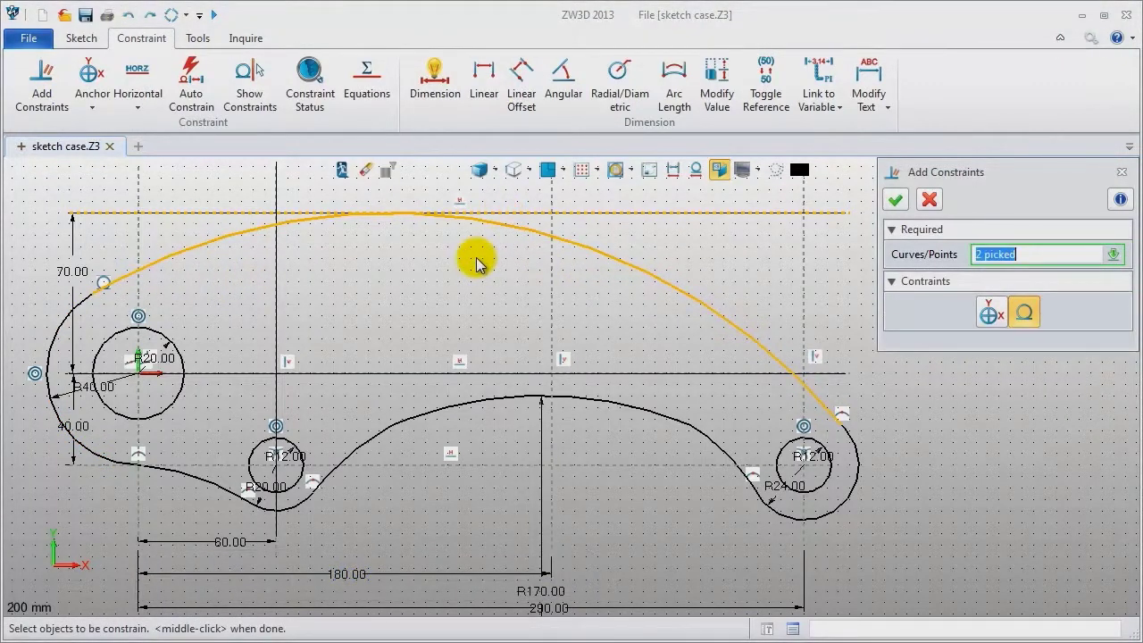
{"action": "middle_click", "coordinate": [478, 259]}
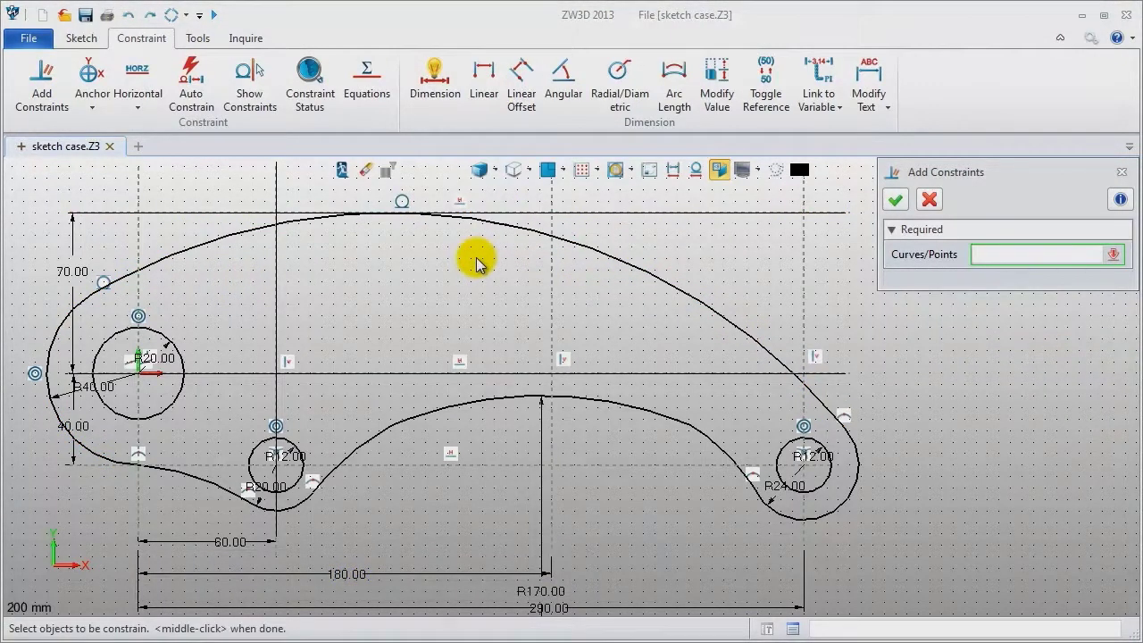
Make the upper curve and the right connecting arc tangent to the R24 arc.
{"action": "left_click", "coordinate": [739, 333]}
{"action": "left_click", "coordinate": [855, 451]}
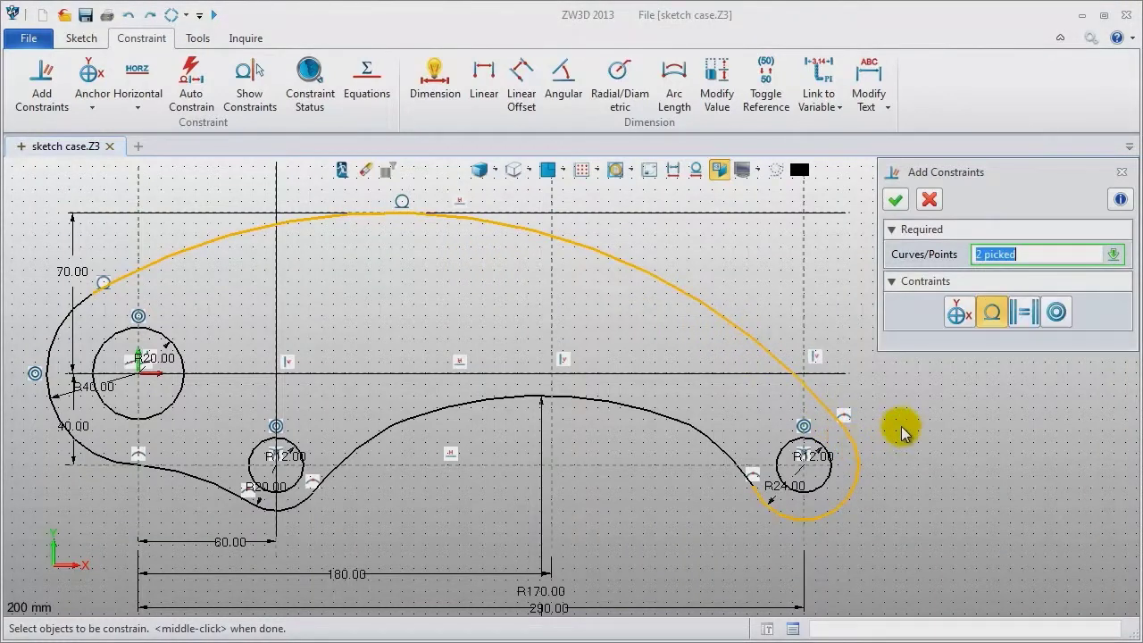
{"action": "middle_click", "coordinate": [896, 418]}
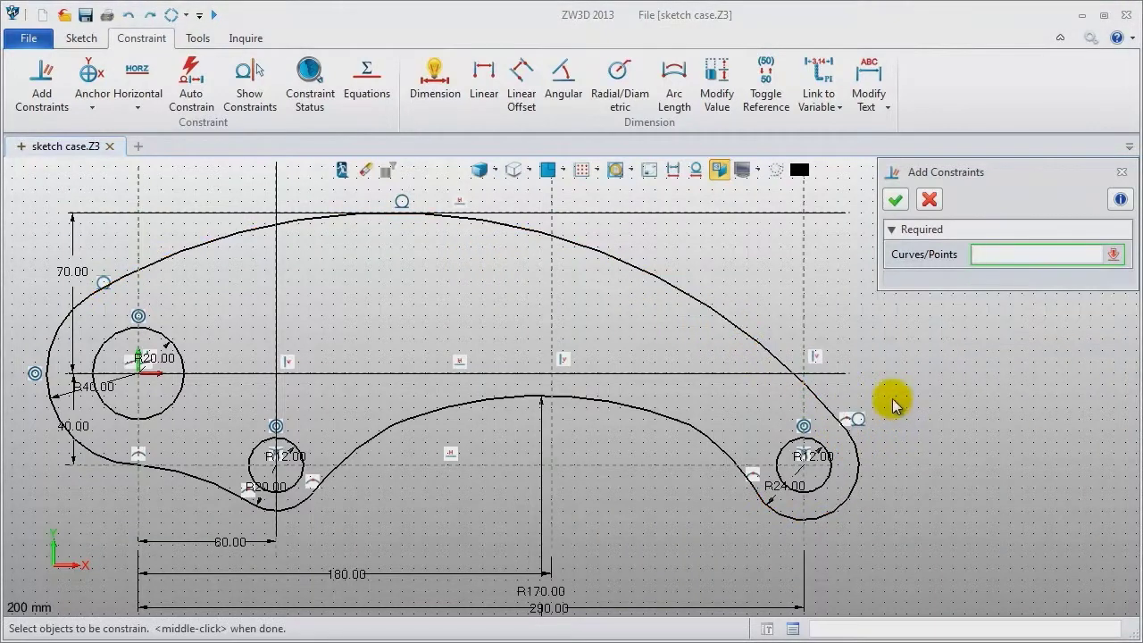
{"action": "left_click", "coordinate": [790, 509]}
{"action": "left_click", "coordinate": [706, 446]}
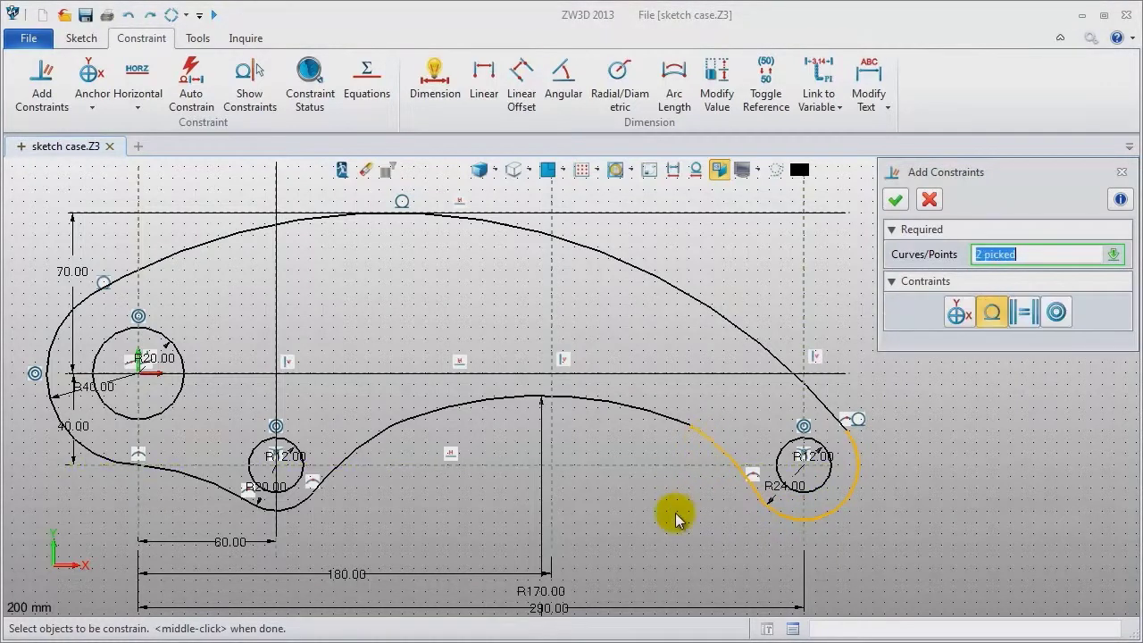
{"action": "middle_click", "coordinate": [679, 513]}
Make the right connecting arc tangent to the R170 arc, and the R170 arc tangent to the centre line.
{"action": "left_click", "coordinate": [705, 443]}
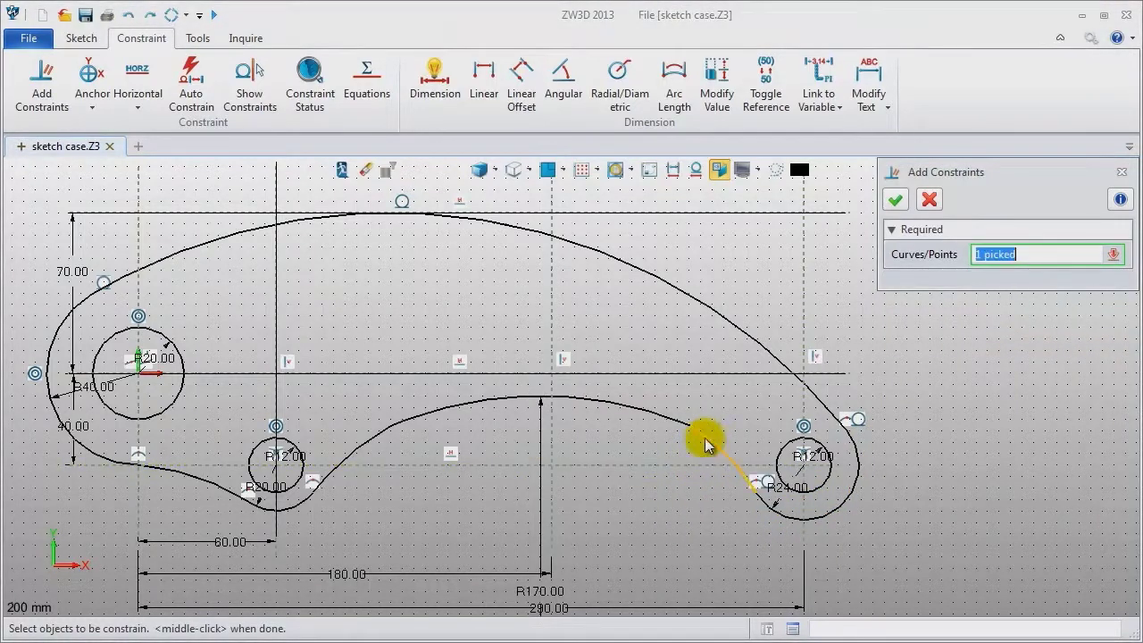
{"action": "left_click", "coordinate": [669, 421]}
{"action": "middle_click", "coordinate": [621, 450]}
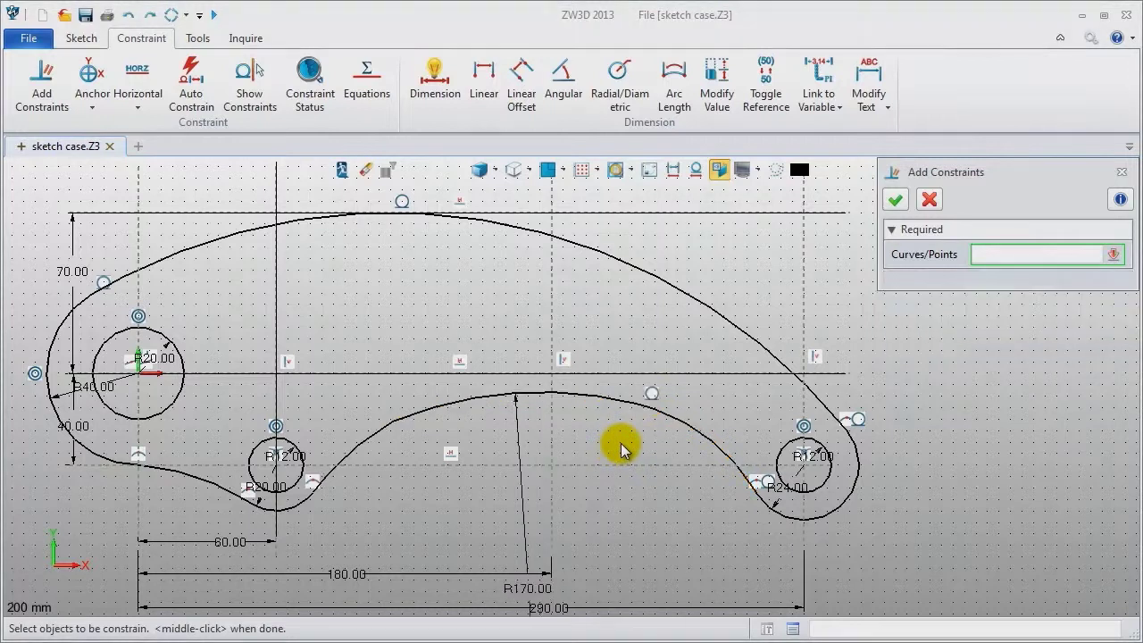
{"action": "left_click", "coordinate": [595, 399]}
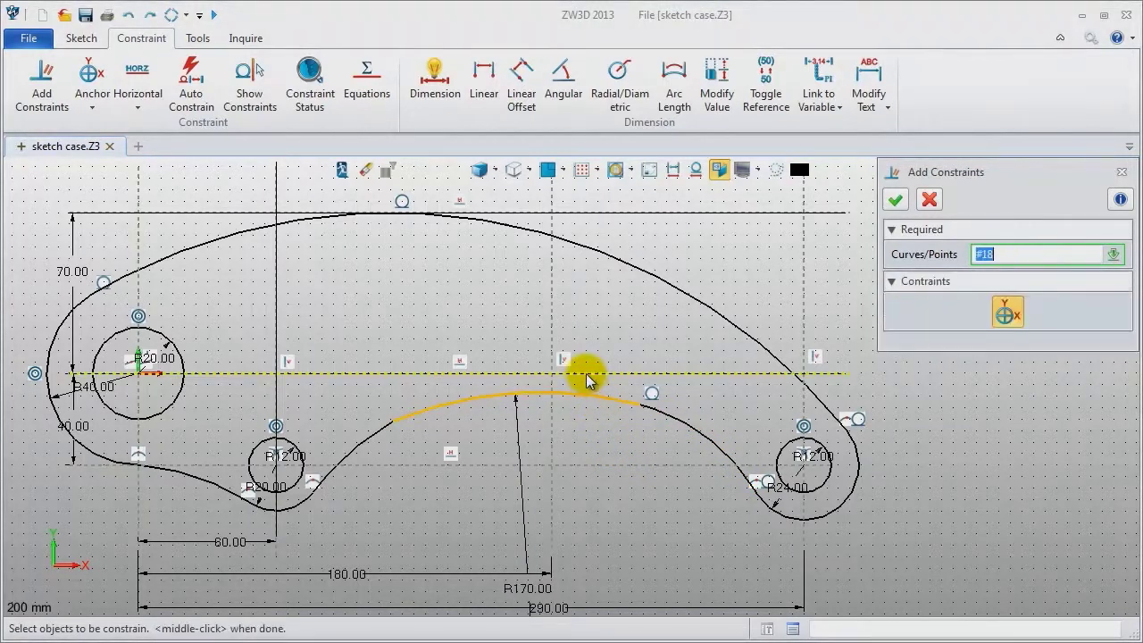
{"action": "left_click", "coordinate": [586, 377]}
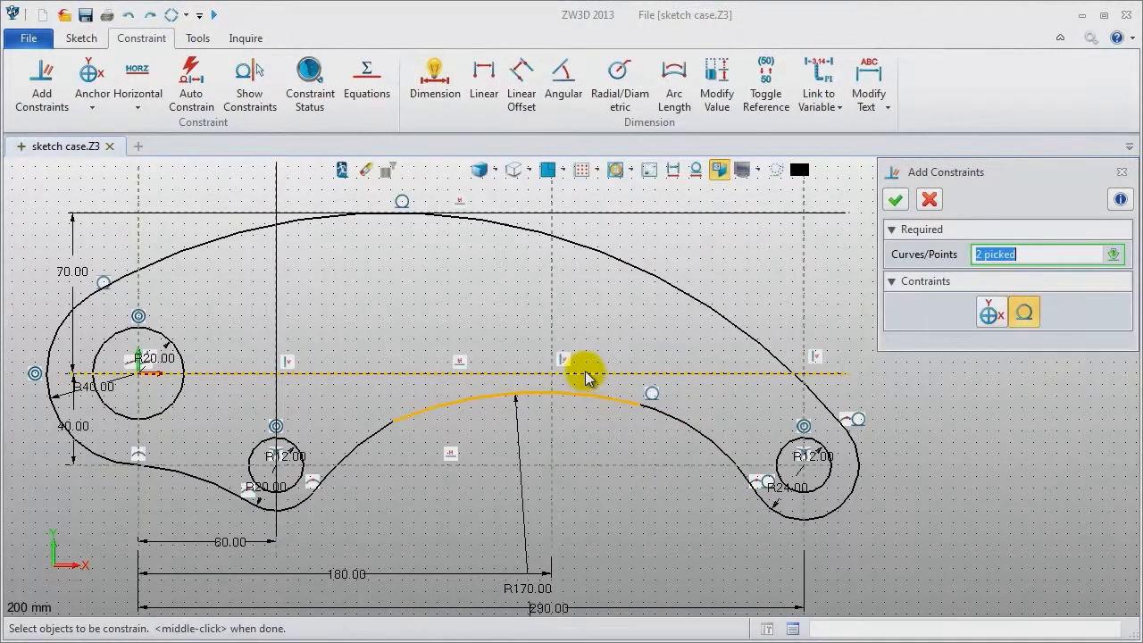
{"action": "middle_click", "coordinate": [592, 438]}
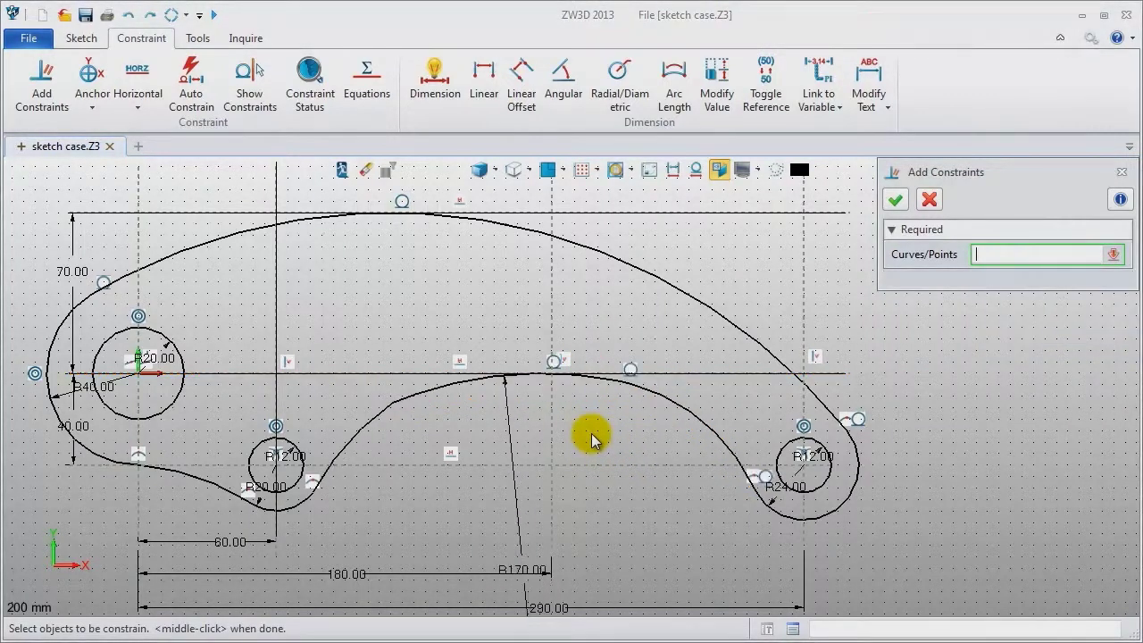
Make the long middle arc tangent to the small arc and to the R20 arc.
{"action": "left_click", "coordinate": [425, 394]}
{"action": "left_click", "coordinate": [363, 435]}
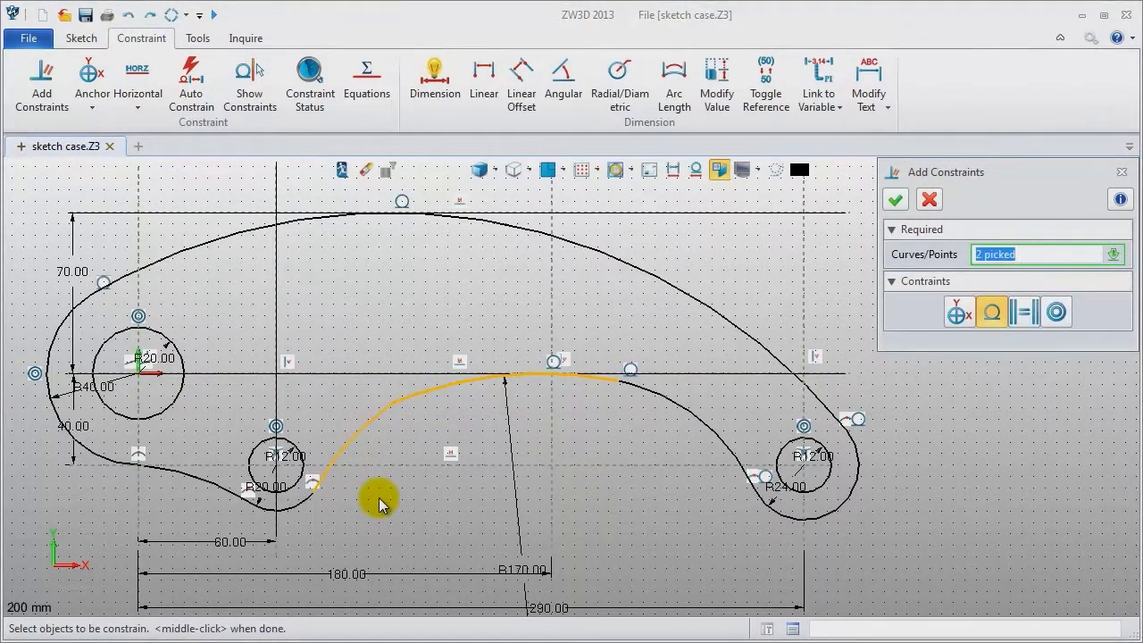
{"action": "middle_click", "coordinate": [379, 504]}
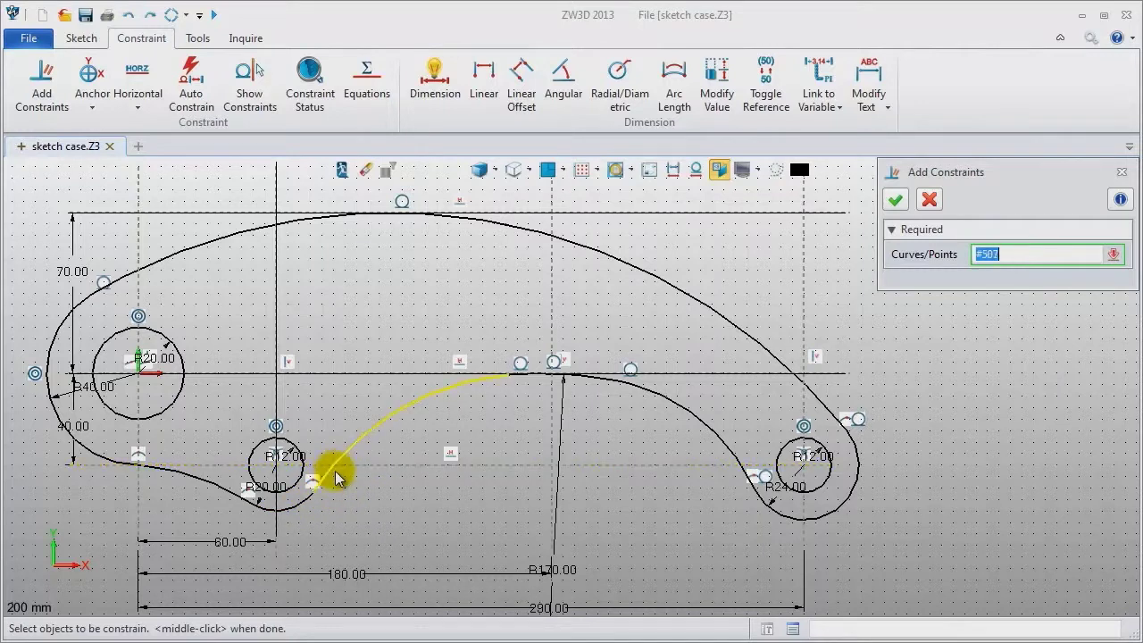
{"action": "left_click", "coordinate": [331, 483]}
{"action": "left_click", "coordinate": [344, 503]}
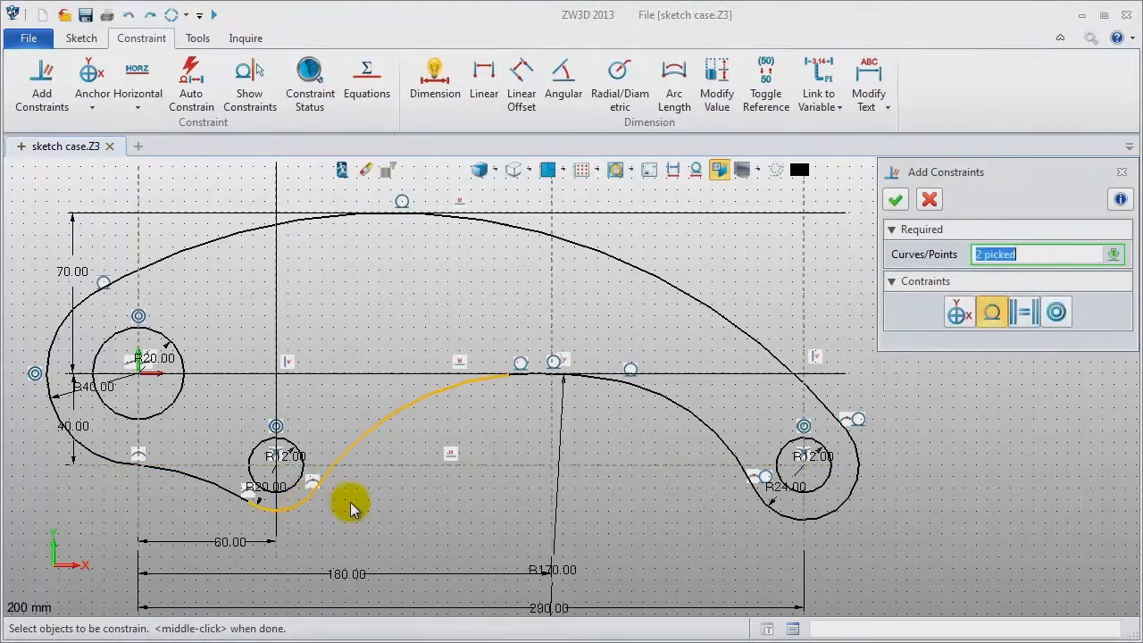
{"action": "middle_click", "coordinate": [351, 501]}
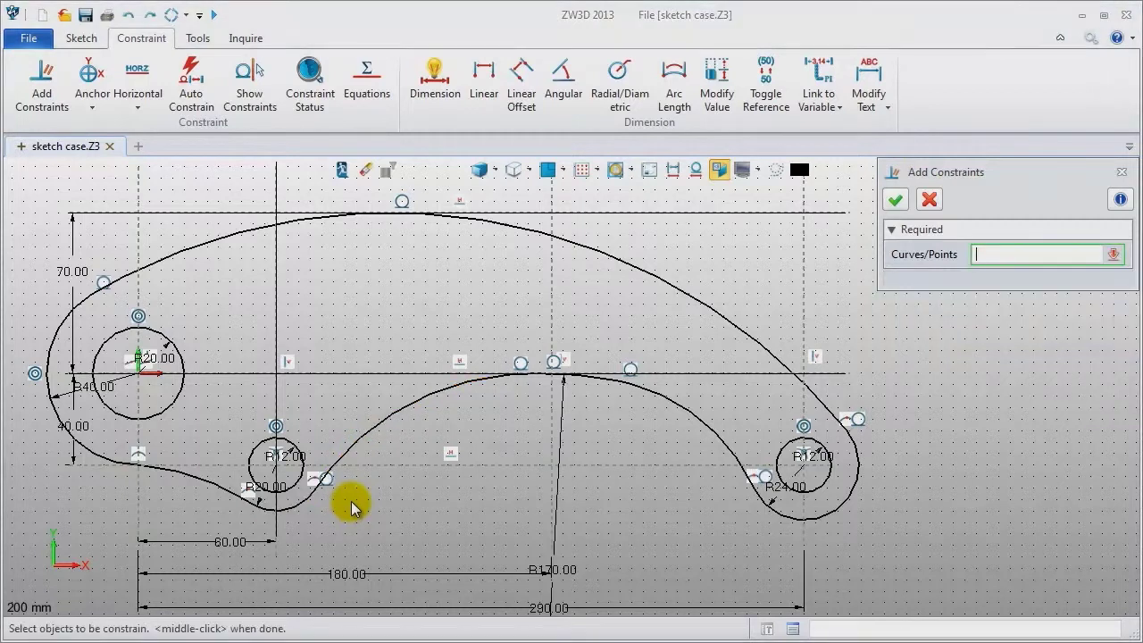
Make the lower-left curve tangent to both the R20 arc and the large left end arc.
{"action": "left_click", "coordinate": [291, 507]}
{"action": "left_click", "coordinate": [214, 490]}
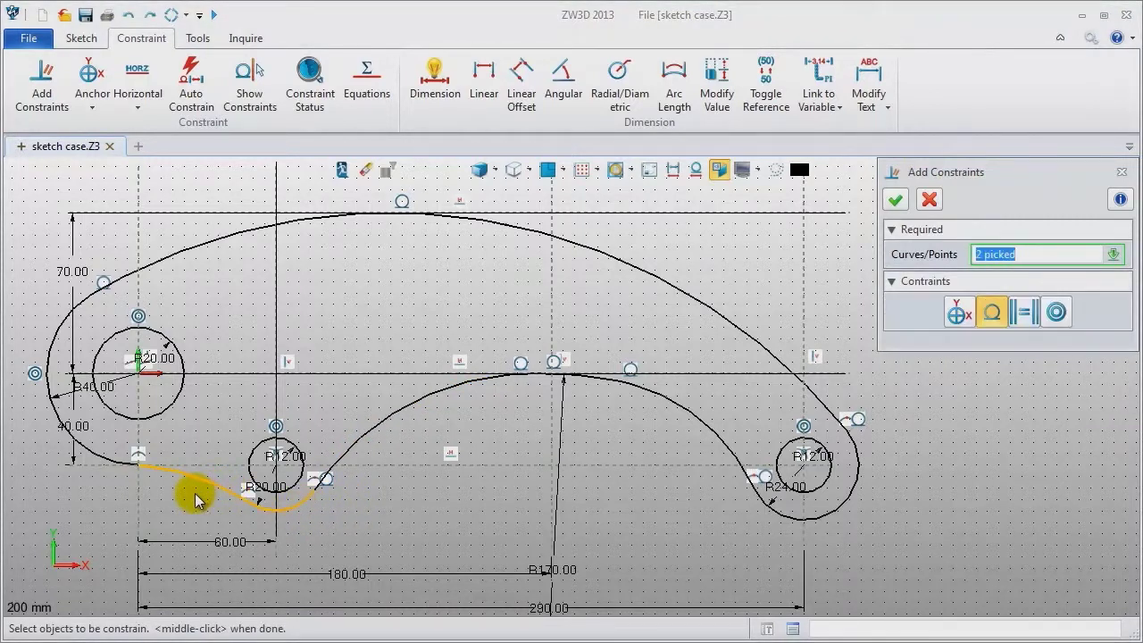
{"action": "middle_click", "coordinate": [196, 500]}
{"action": "left_click", "coordinate": [185, 486]}
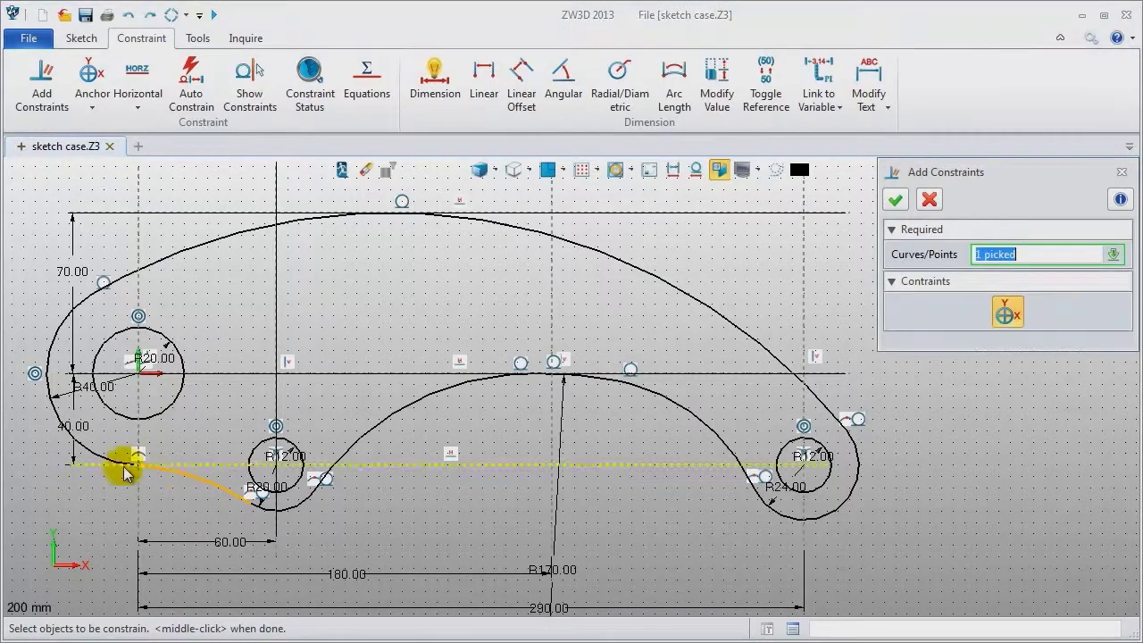
{"action": "left_click", "coordinate": [89, 456]}
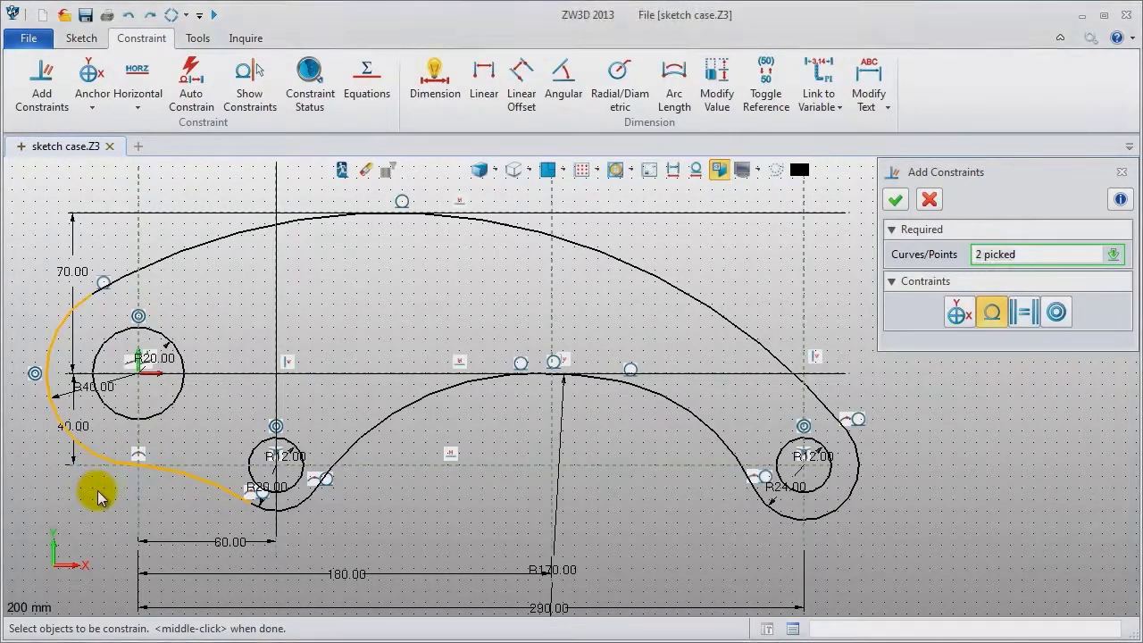
{"action": "middle_click", "coordinate": [96, 496]}
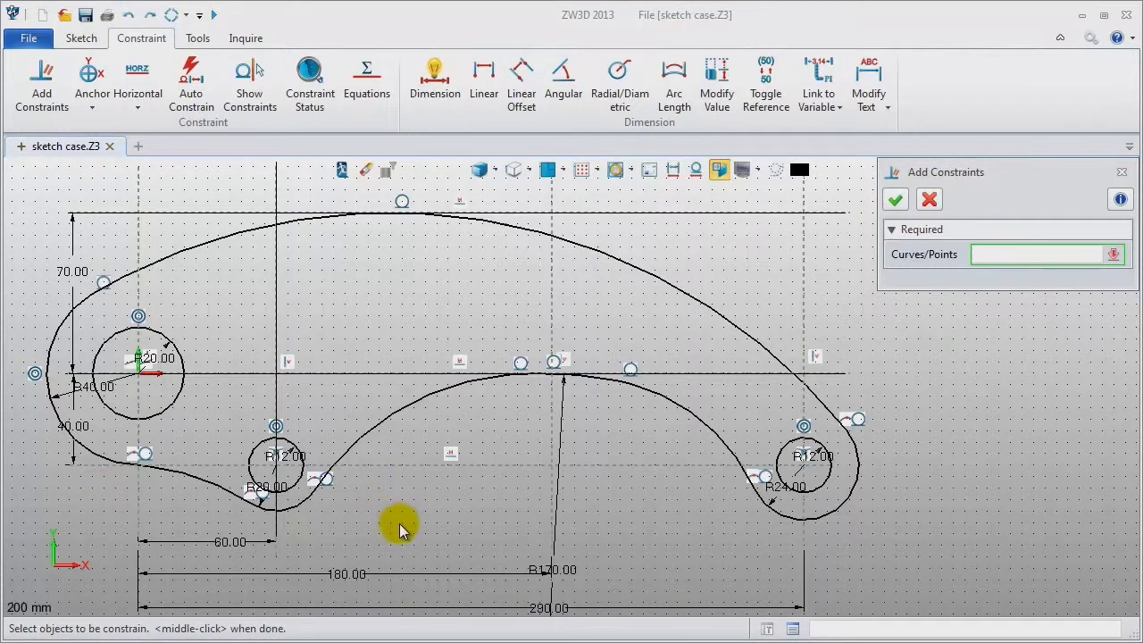
Constrain the line to the R170 arc's centre as vertical, then close Add Constraints.
{"action": "mouse_move", "coordinate": [399, 524]}
{"action": "middle_mouse_down"}
{"action": "mouse_move", "coordinate": [390, 372]}
{"action": "mouse_move", "coordinate": [388, 396]}
{"action": "mouse_move", "coordinate": [367, 410]}
{"action": "middle_mouse_up"}
{"action": "scroll", "coordinate": [398, 384], "scroll_direction": "down", "scroll_amount": 2}
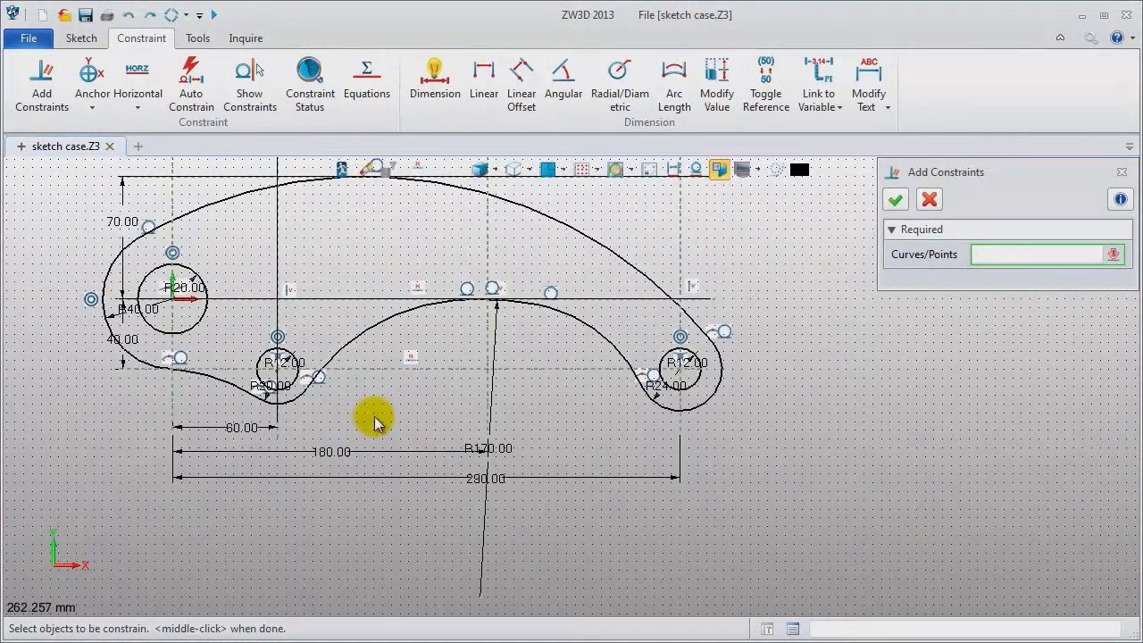
{"action": "left_click", "coordinate": [480, 598]}
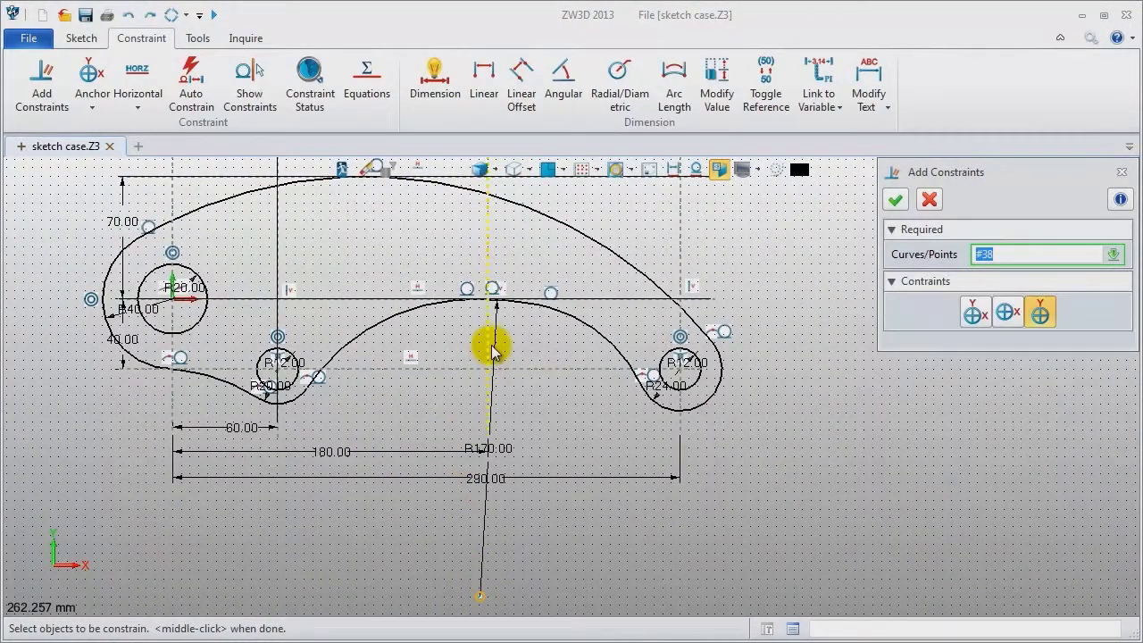
{"action": "middle_click", "coordinate": [885, 503]}
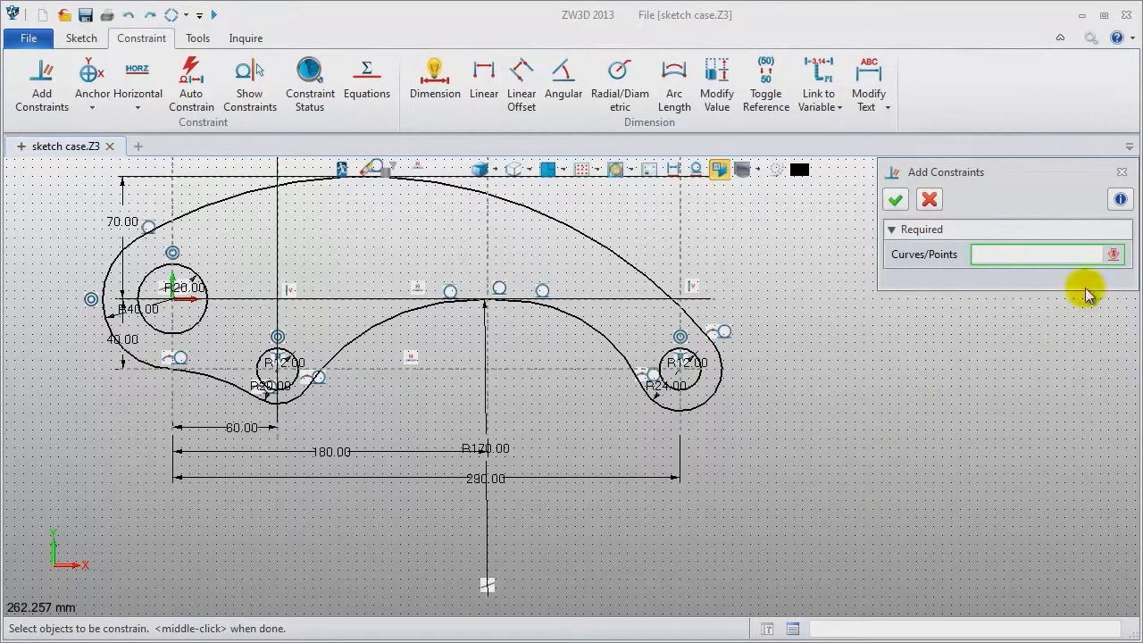
{"action": "left_click", "coordinate": [1122, 171]}
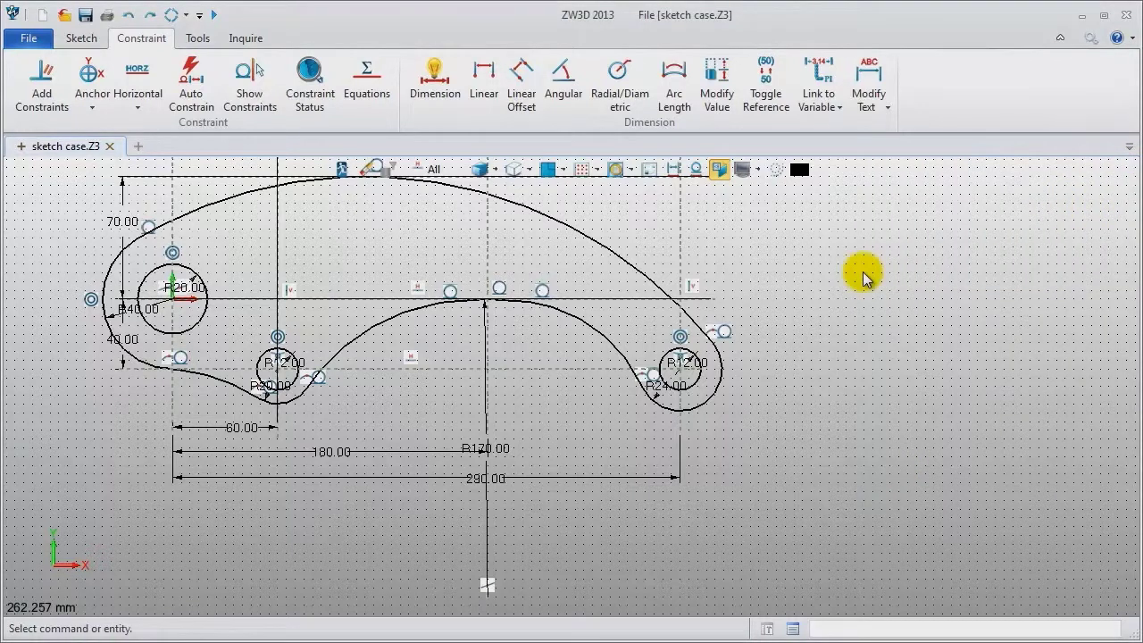
{"action": "middle_click_drag", "start_coordinate": [864, 279], "coordinate": [844, 343]}
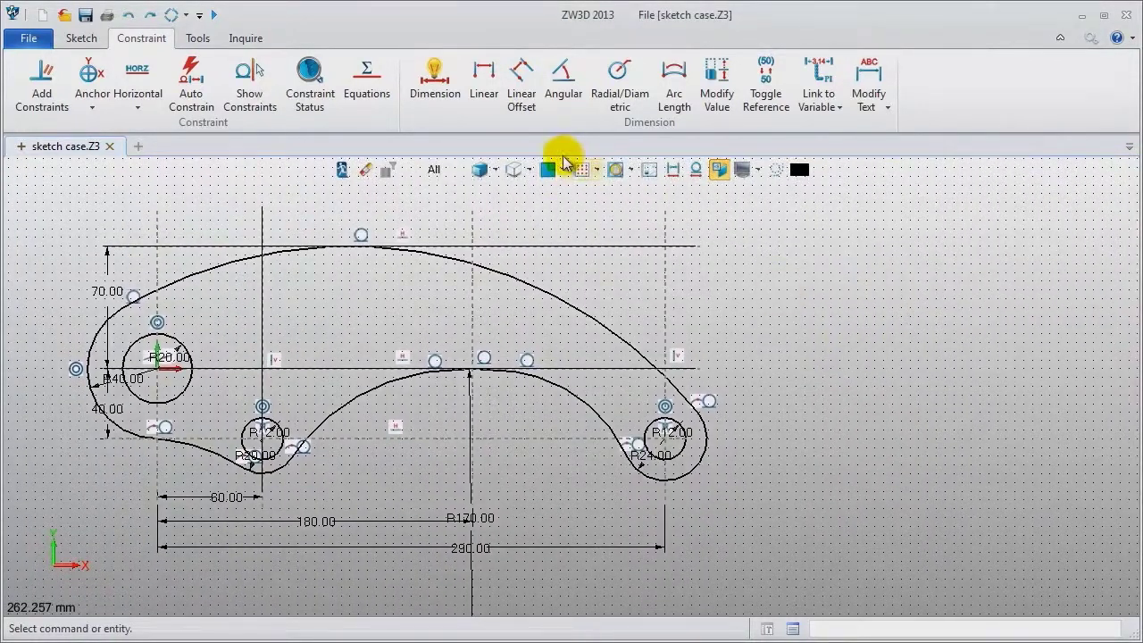
Give the three blend arcs radial dimensions of R24, R20 and R75.
{"action": "left_click", "coordinate": [617, 76]}
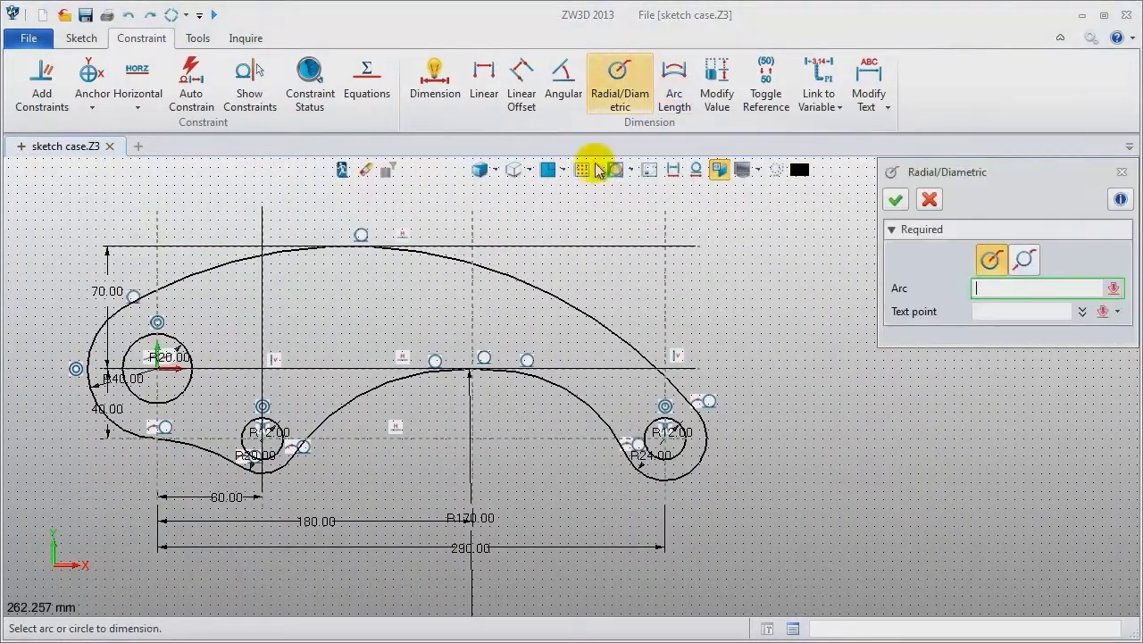
{"action": "left_click", "coordinate": [596, 426]}
{"action": "left_click", "coordinate": [564, 471]}
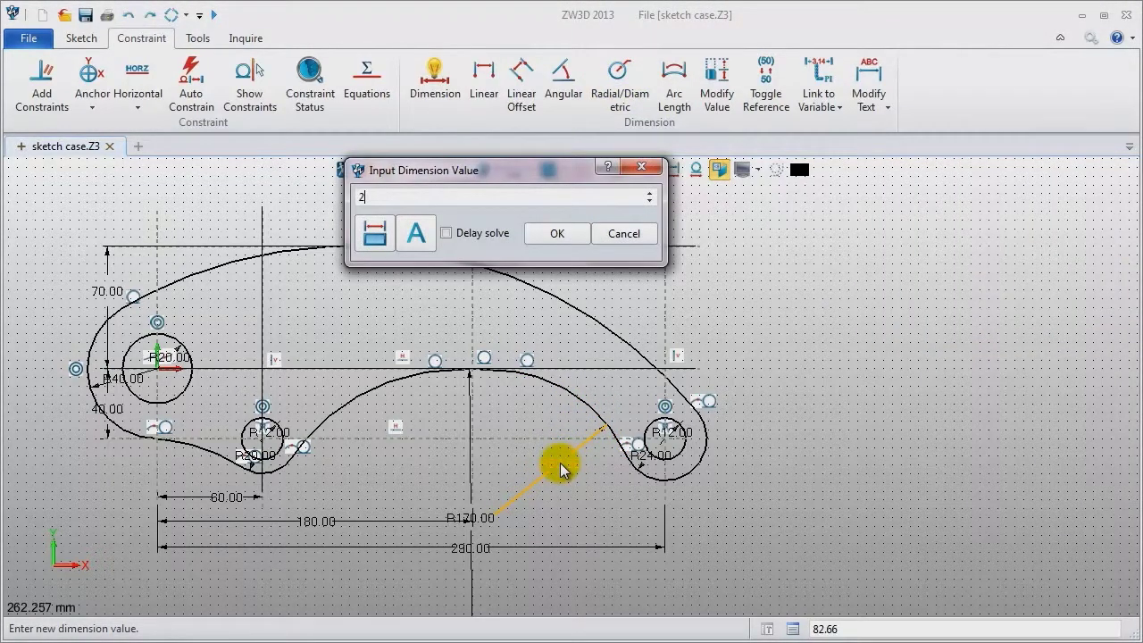
{"action": "key", "text": "Return"}
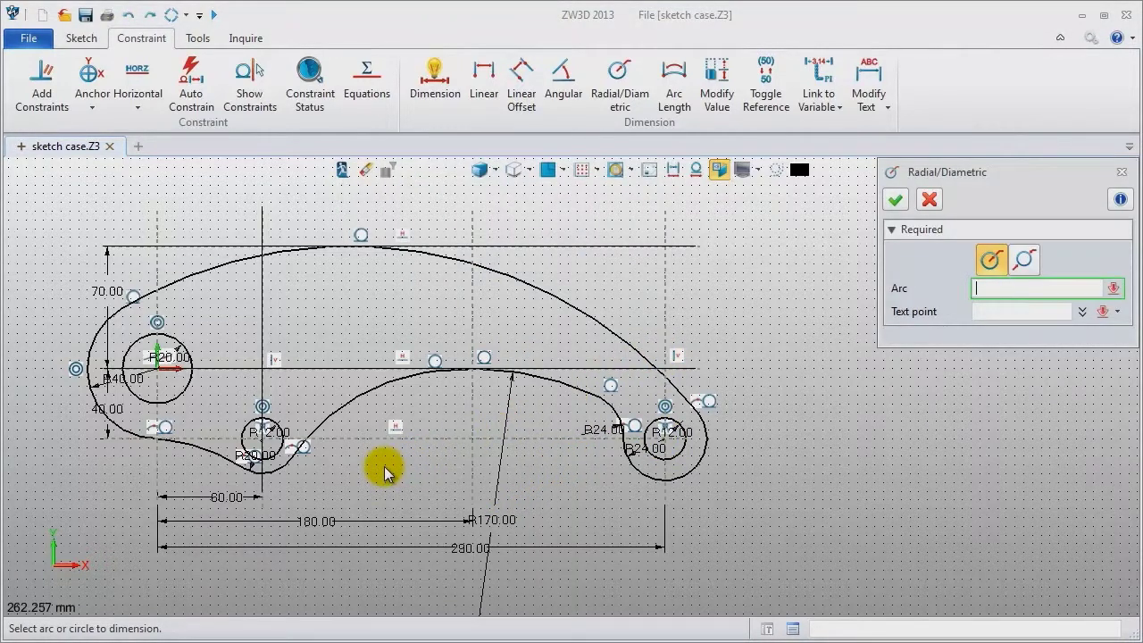
{"action": "left_click", "coordinate": [327, 426]}
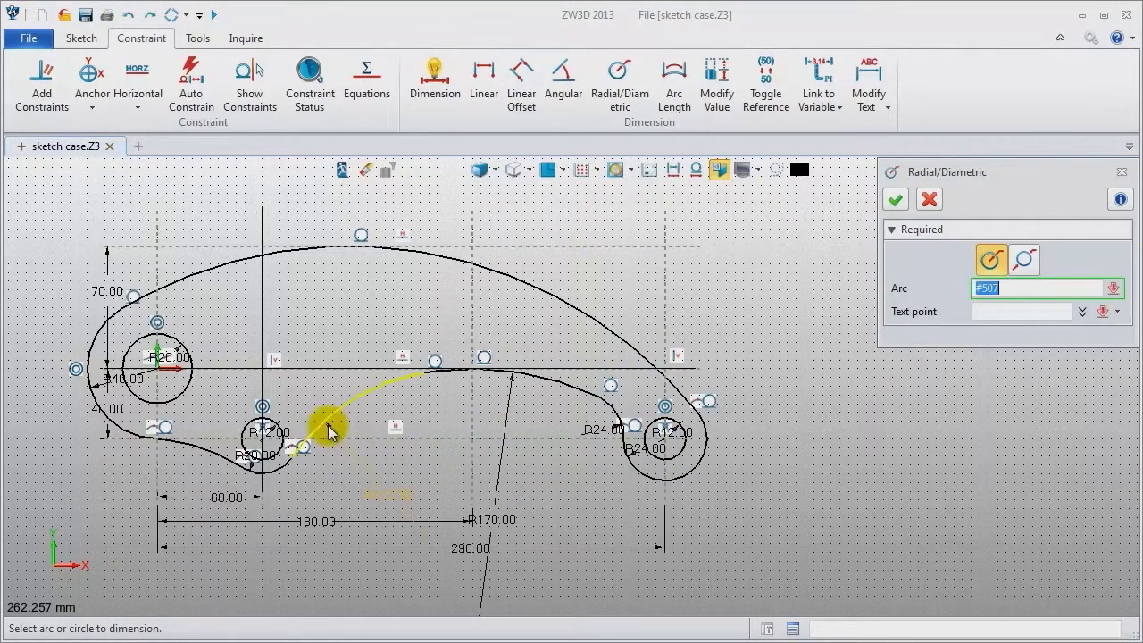
{"action": "left_click", "coordinate": [357, 475]}
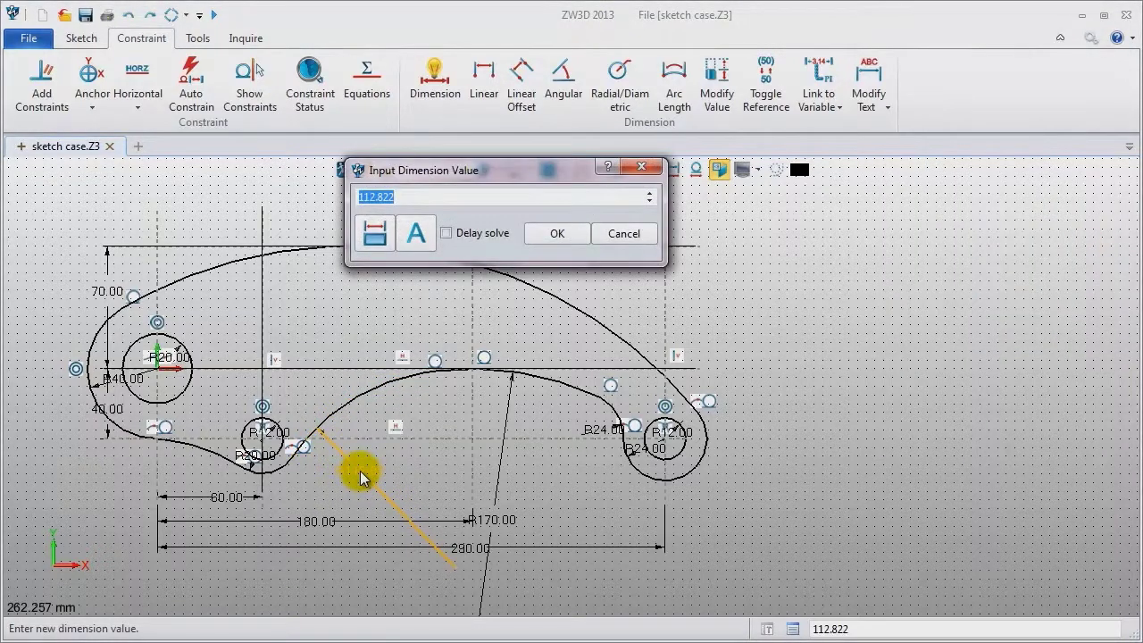
{"action": "key", "text": "Return"}
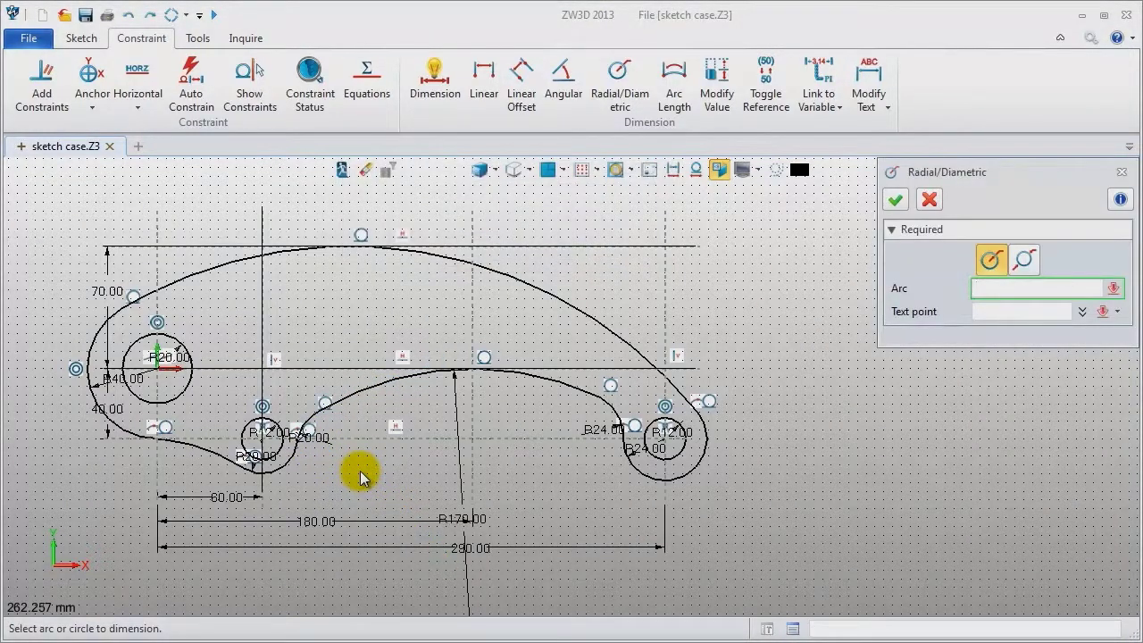
{"action": "left_click", "coordinate": [197, 454]}
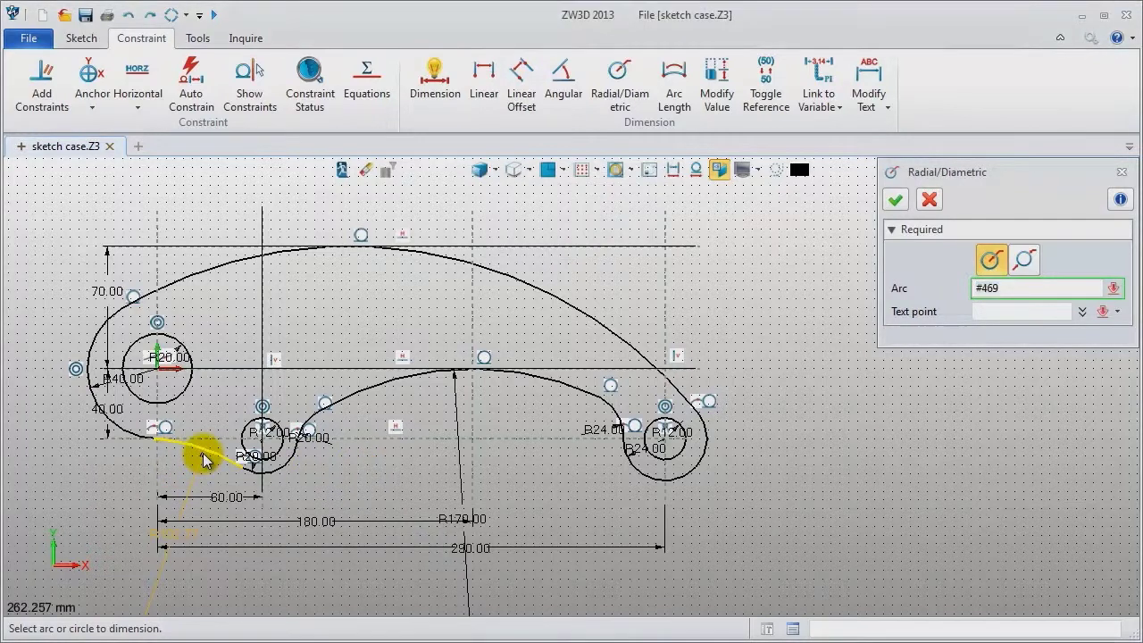
{"action": "left_click", "coordinate": [189, 483]}
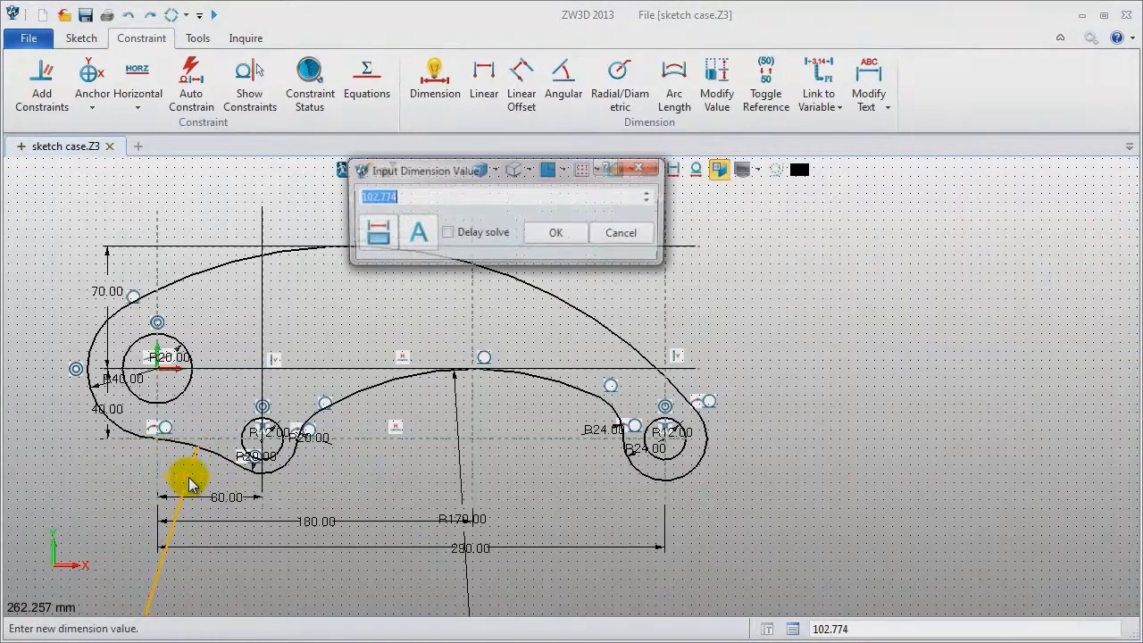
{"action": "key", "text": "Return"}
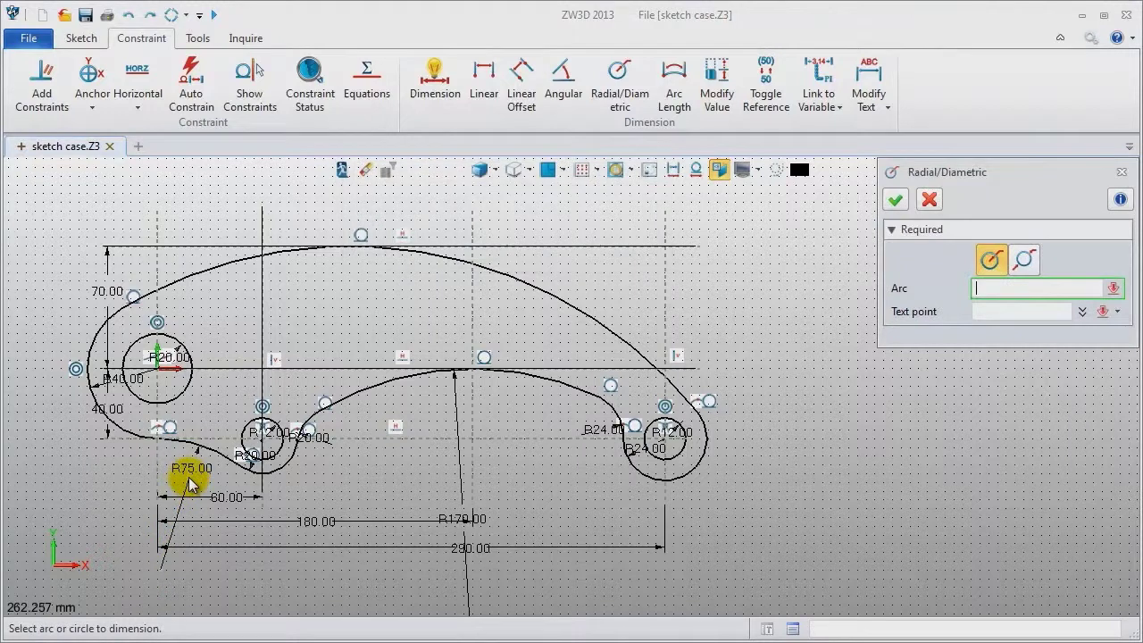
{"action": "scroll", "coordinate": [342, 474], "scroll_direction": "up", "scroll_amount": 1}
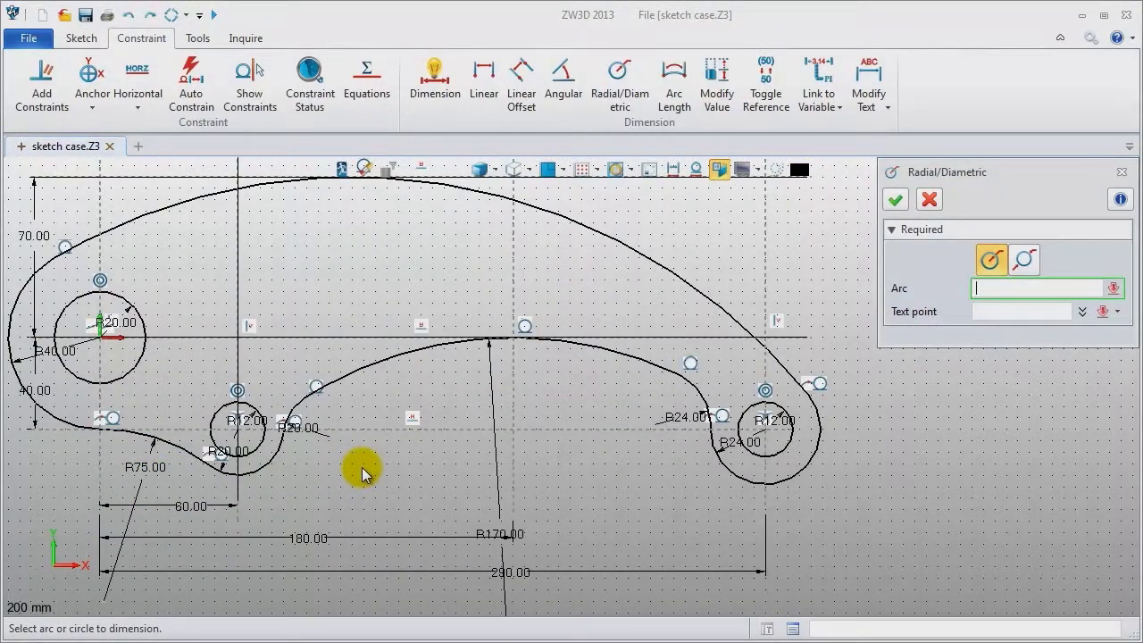
Confirm the sketch shows well-defined in Constraint Status, then hide dimensions and constraint symbols.
{"action": "left_click", "coordinate": [1122, 172]}
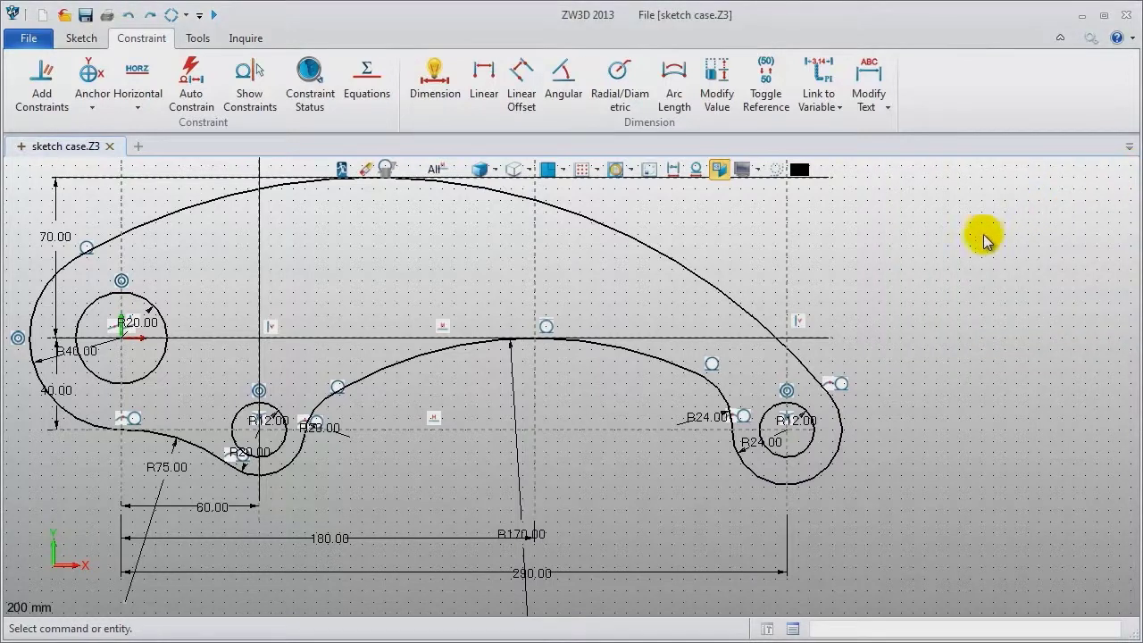
{"action": "left_click", "coordinate": [309, 90]}
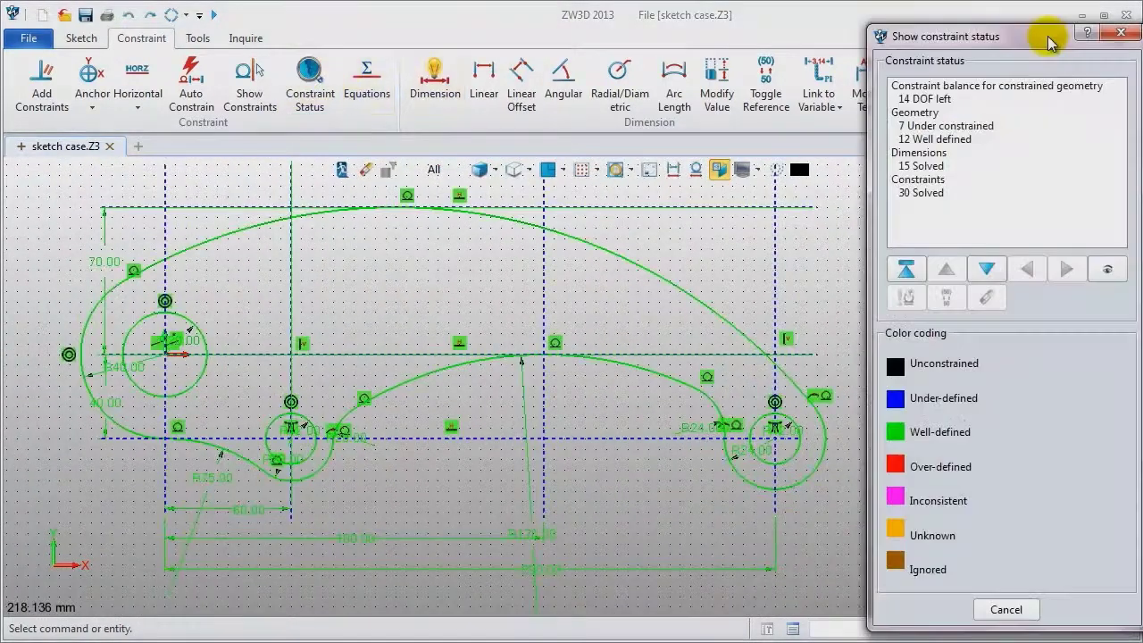
{"action": "left_click", "coordinate": [668, 169]}
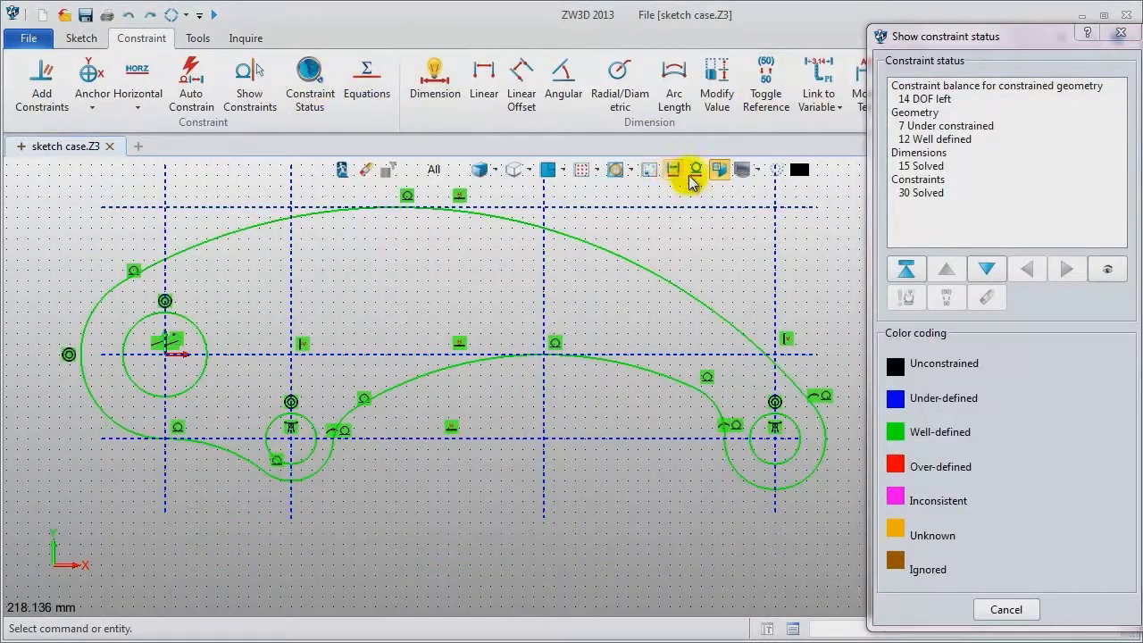
{"action": "left_click", "coordinate": [697, 171]}
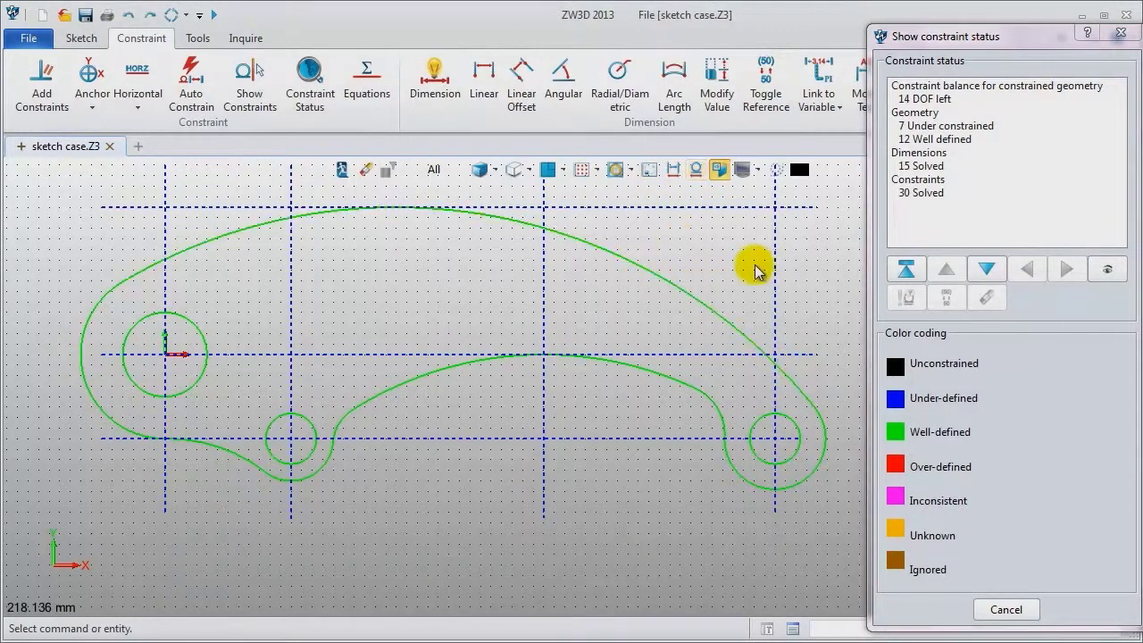
{"action": "left_click", "coordinate": [1121, 32]}
{"action": "middle_click_drag", "start_coordinate": [944, 289], "coordinate": [999, 330]}
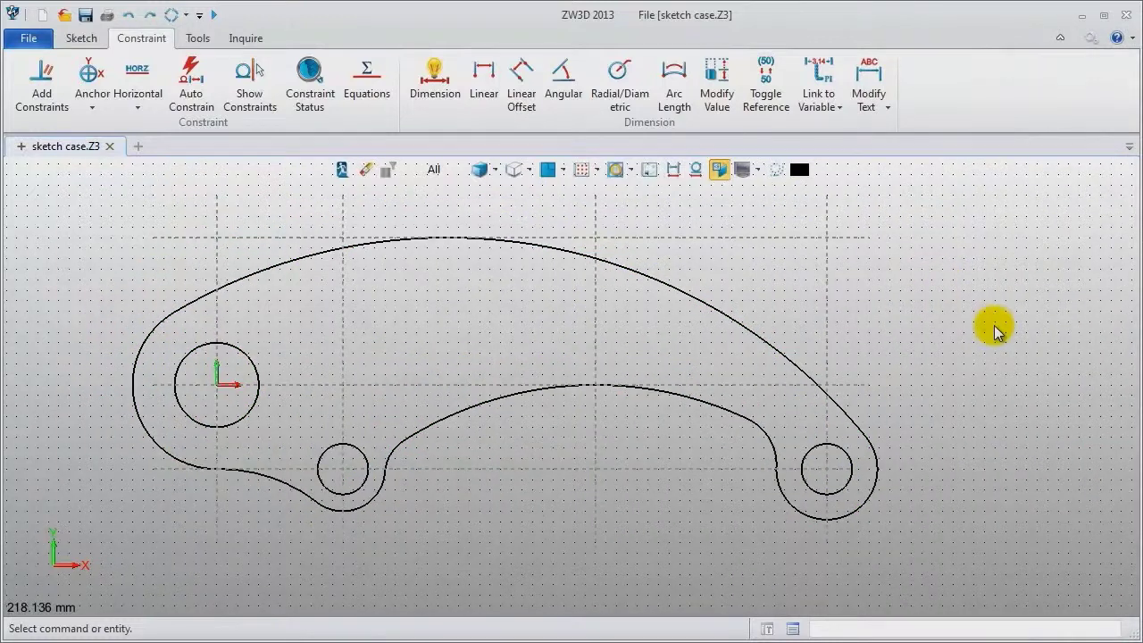